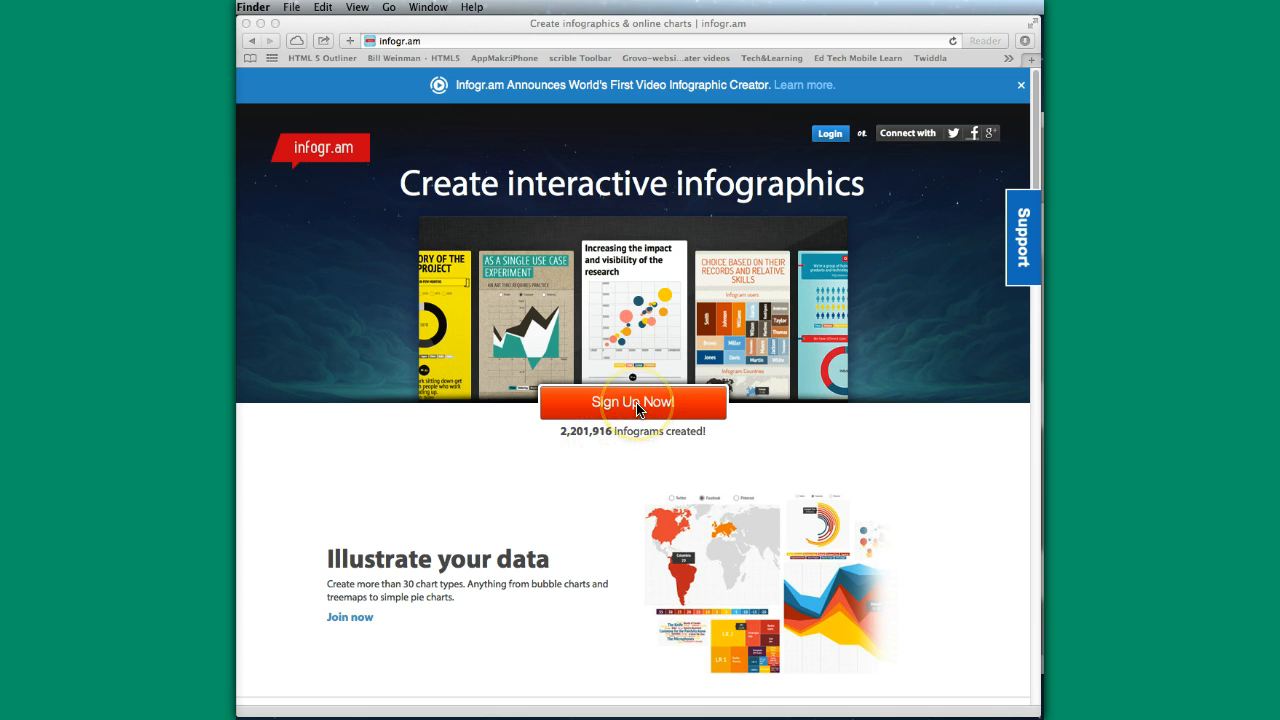
- Open the login form and enter the account e-mail address as the user name
click(352, 618)
click(436, 333)
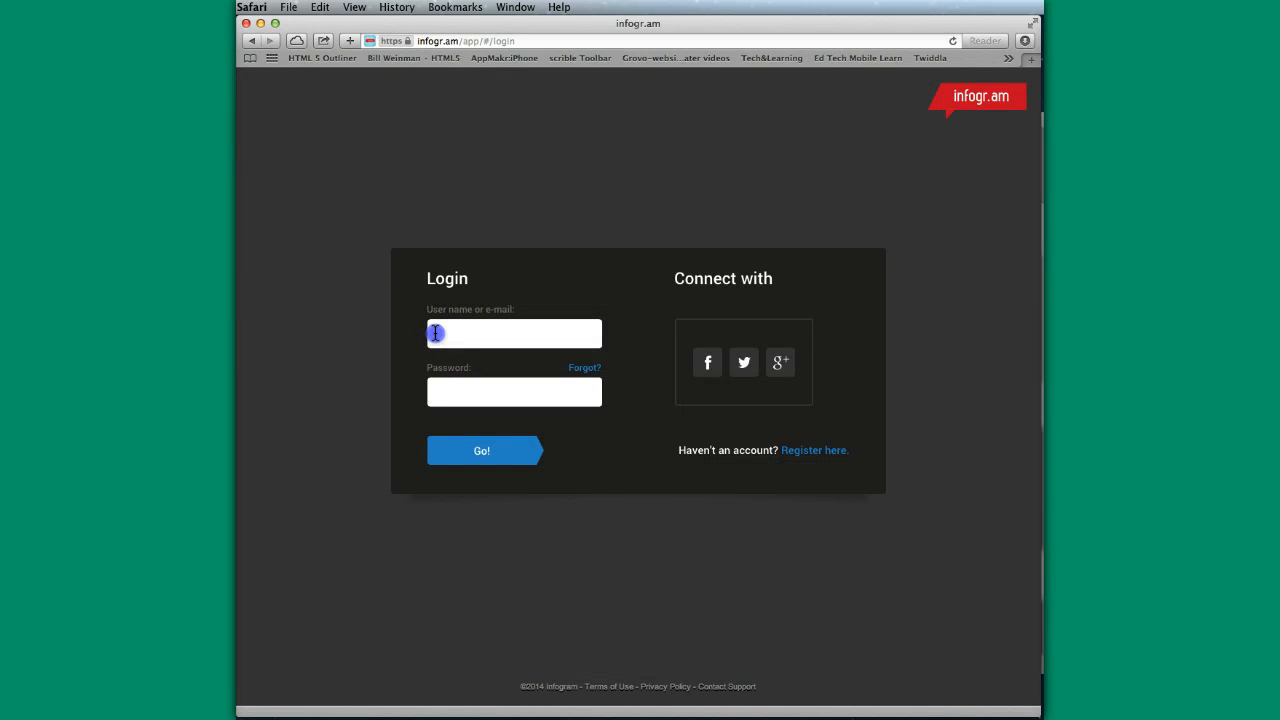
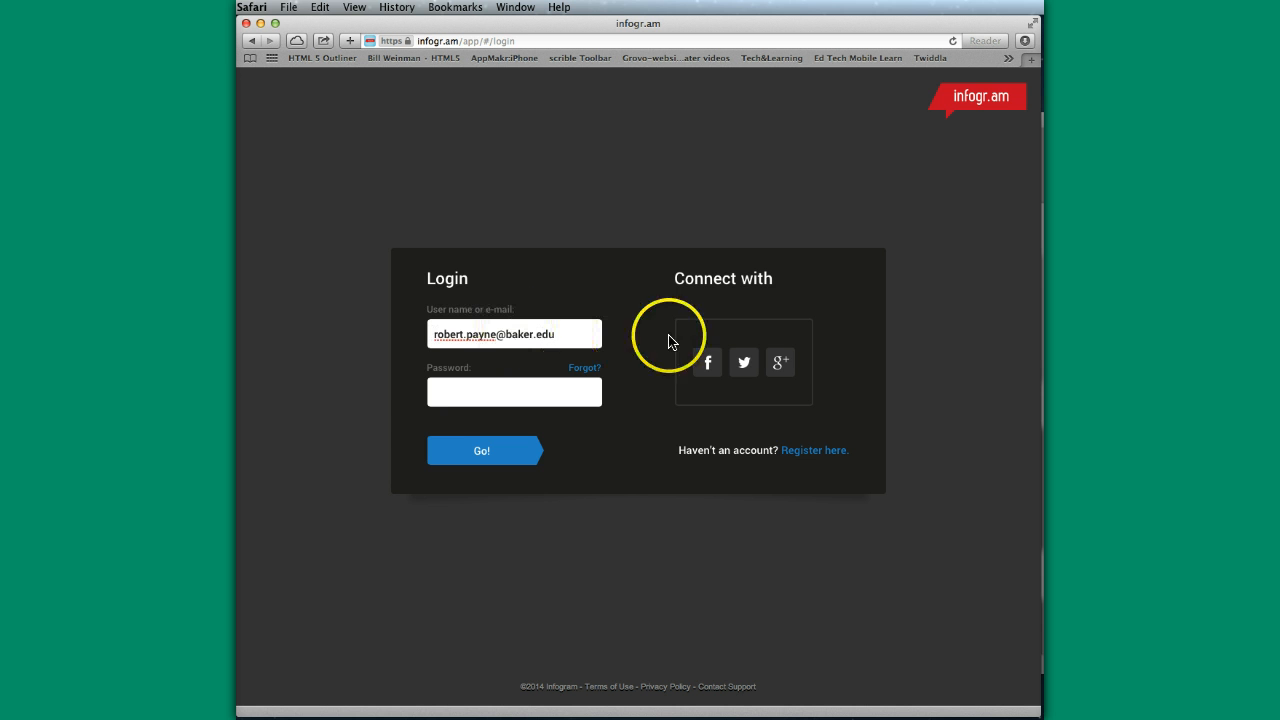
- Enter the account password, log in, and let the browser save the password
click(468, 384)
text(••••••)
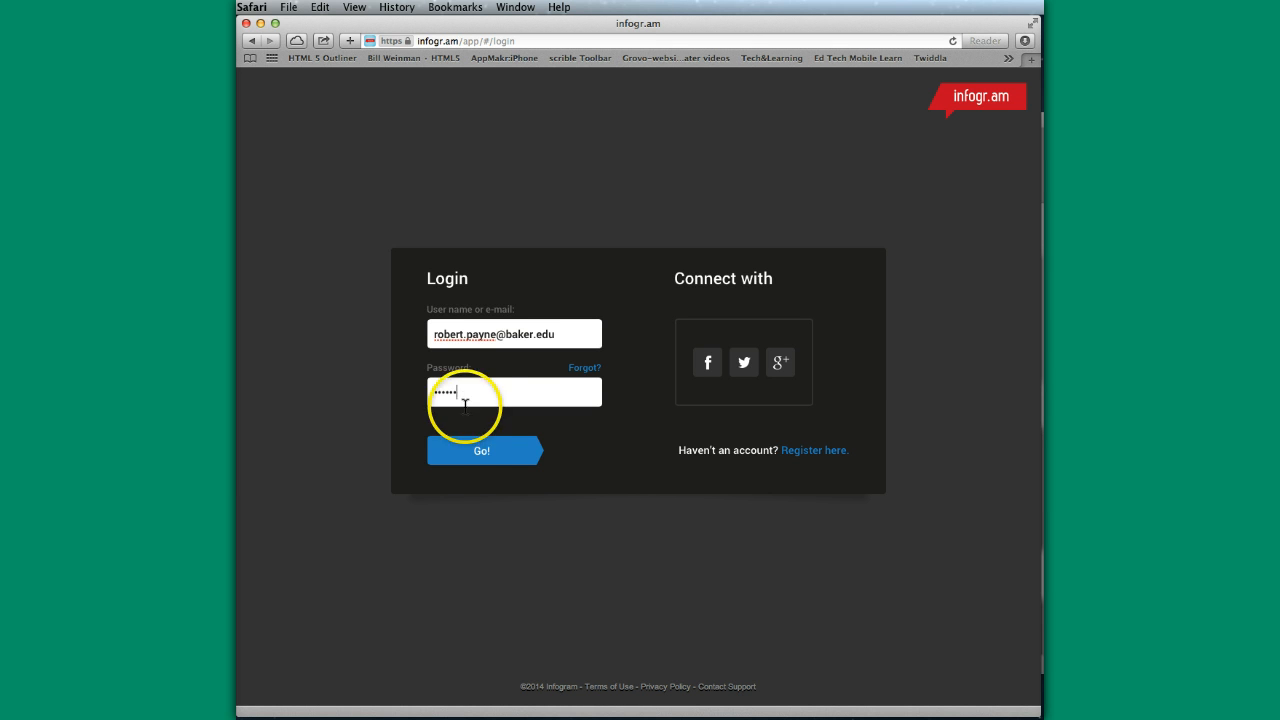
click(472, 455)
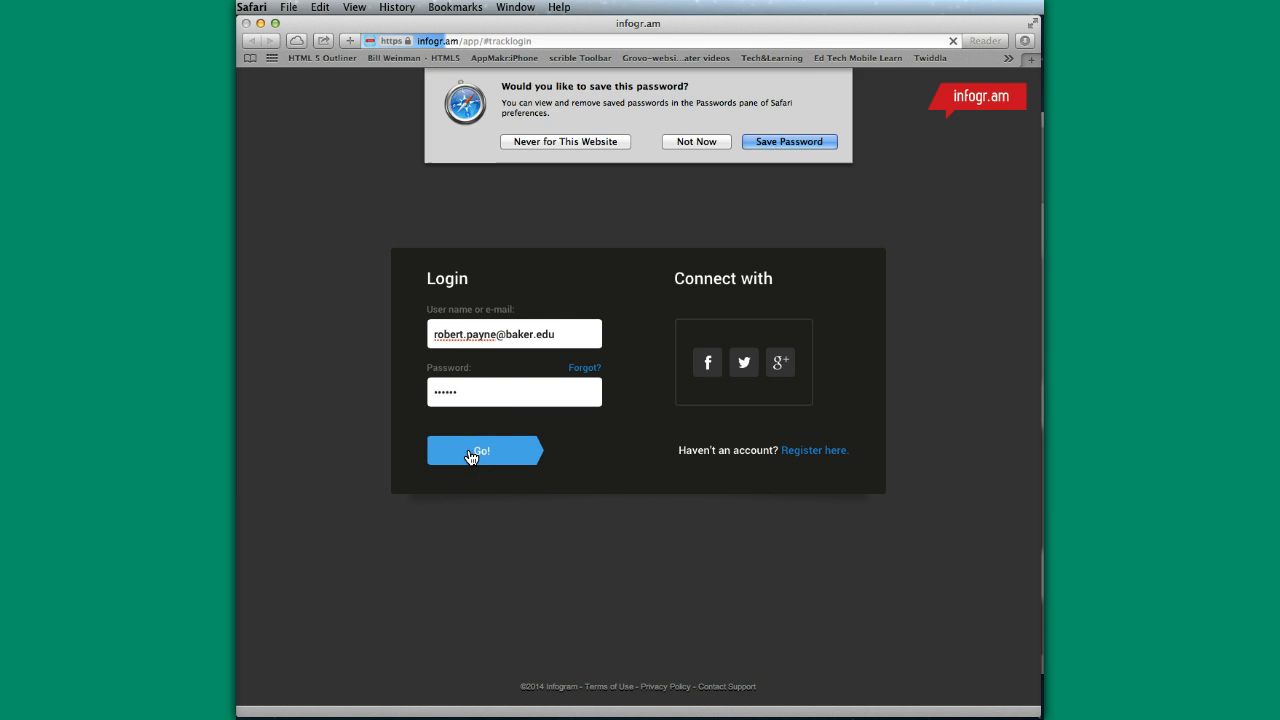
click(804, 140)
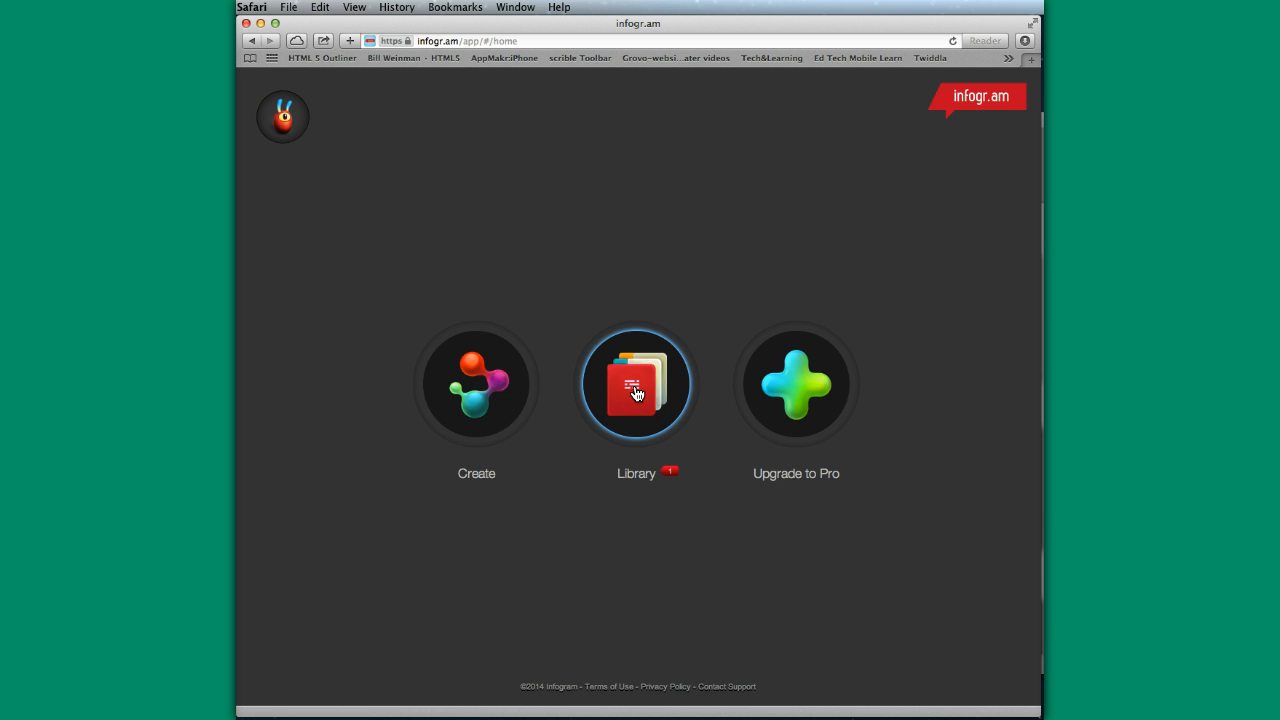
- Start a new creation and browse through the available infographic design templates
click(477, 404)
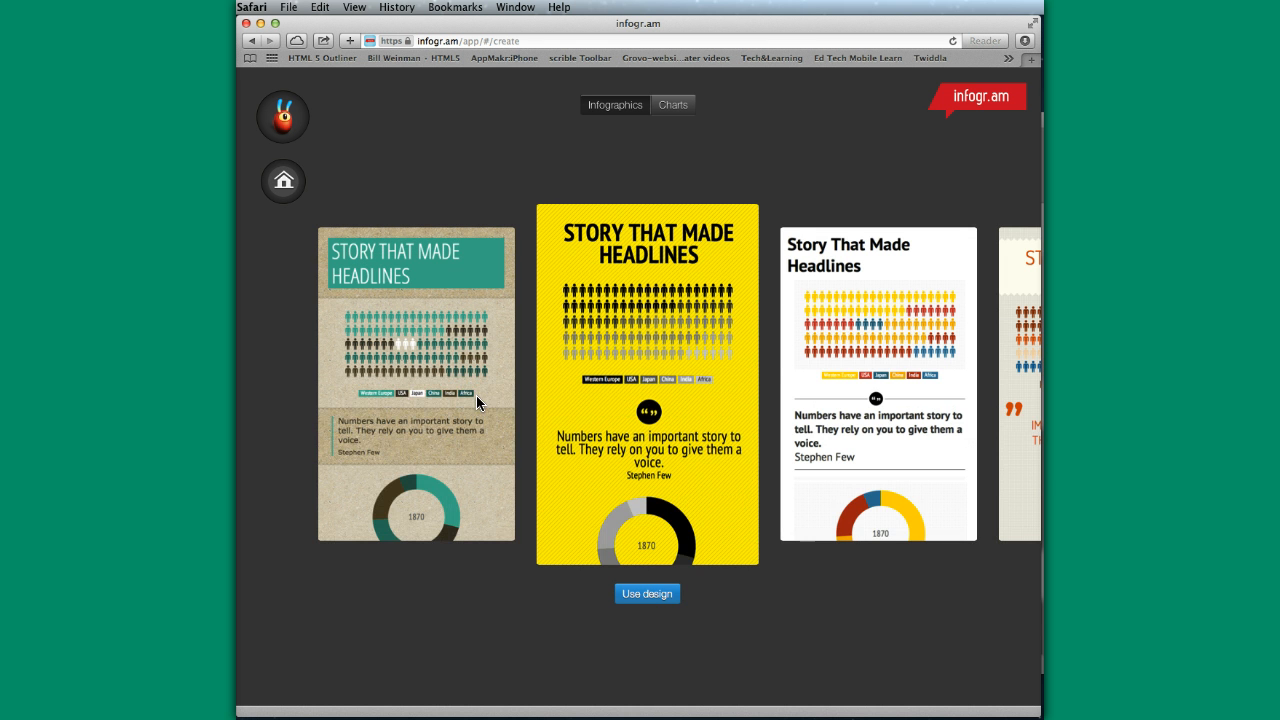
click(795, 400)
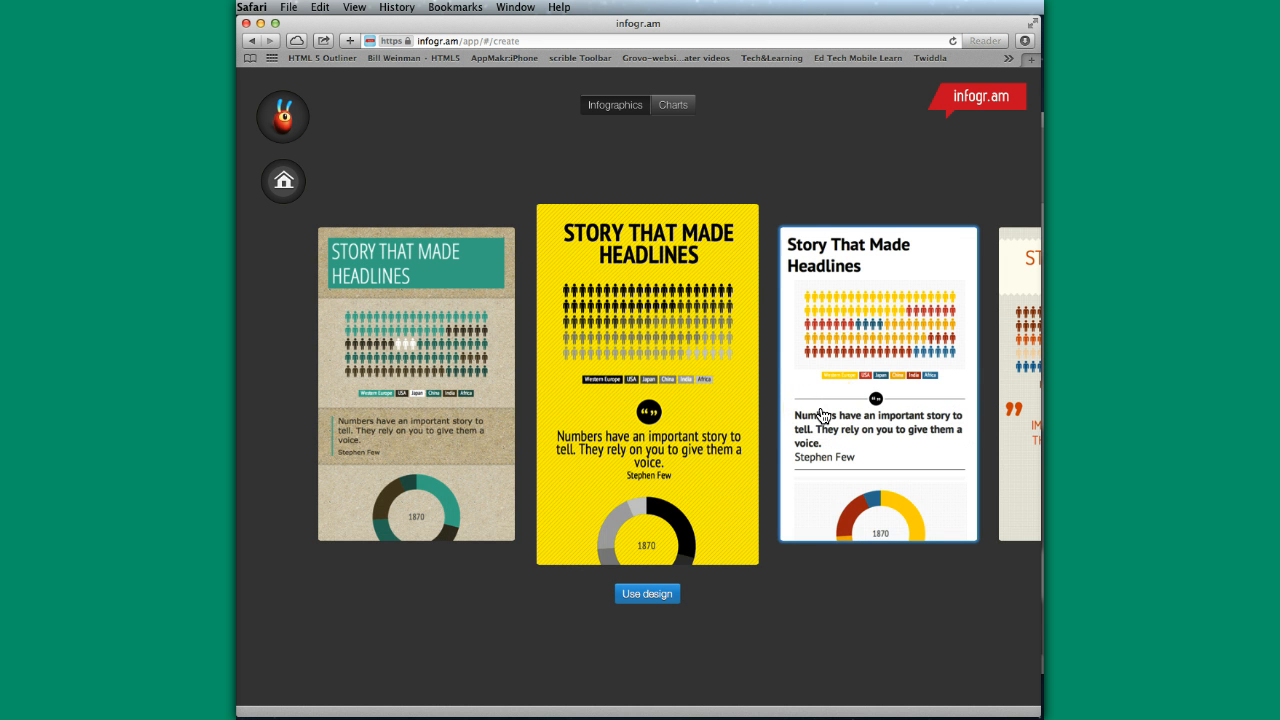
click(457, 400)
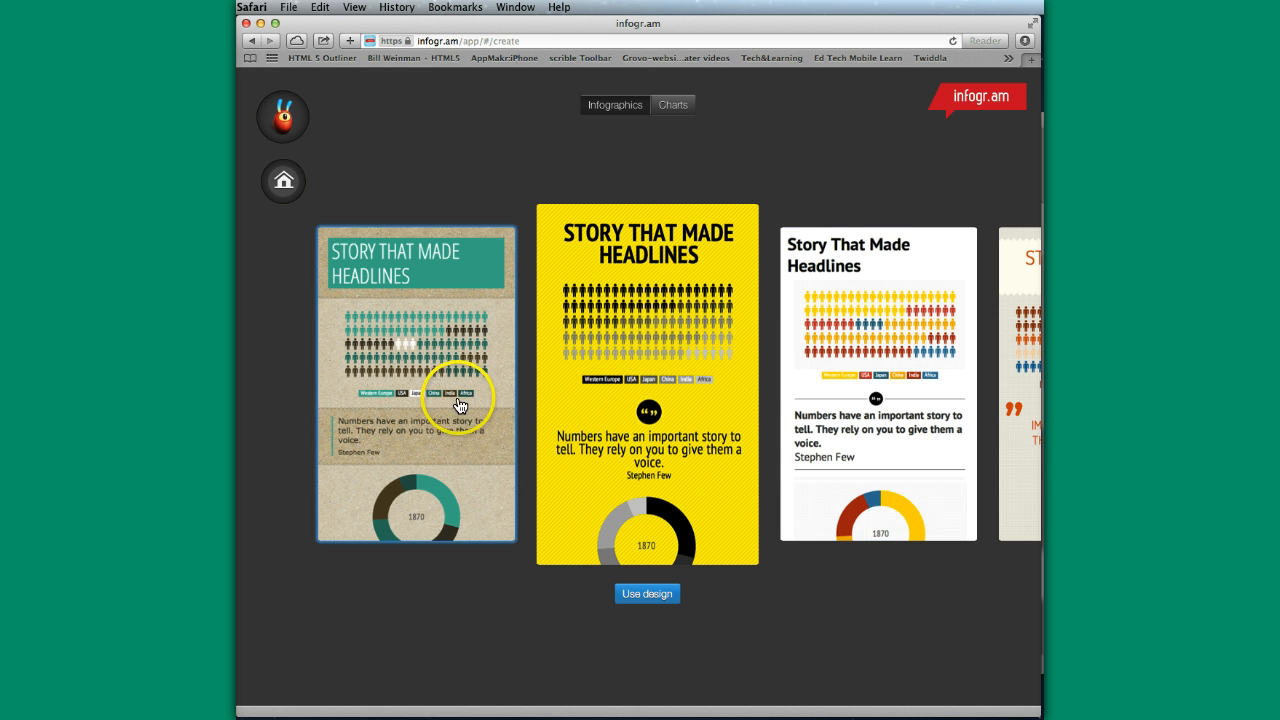
click(665, 378)
click(843, 490)
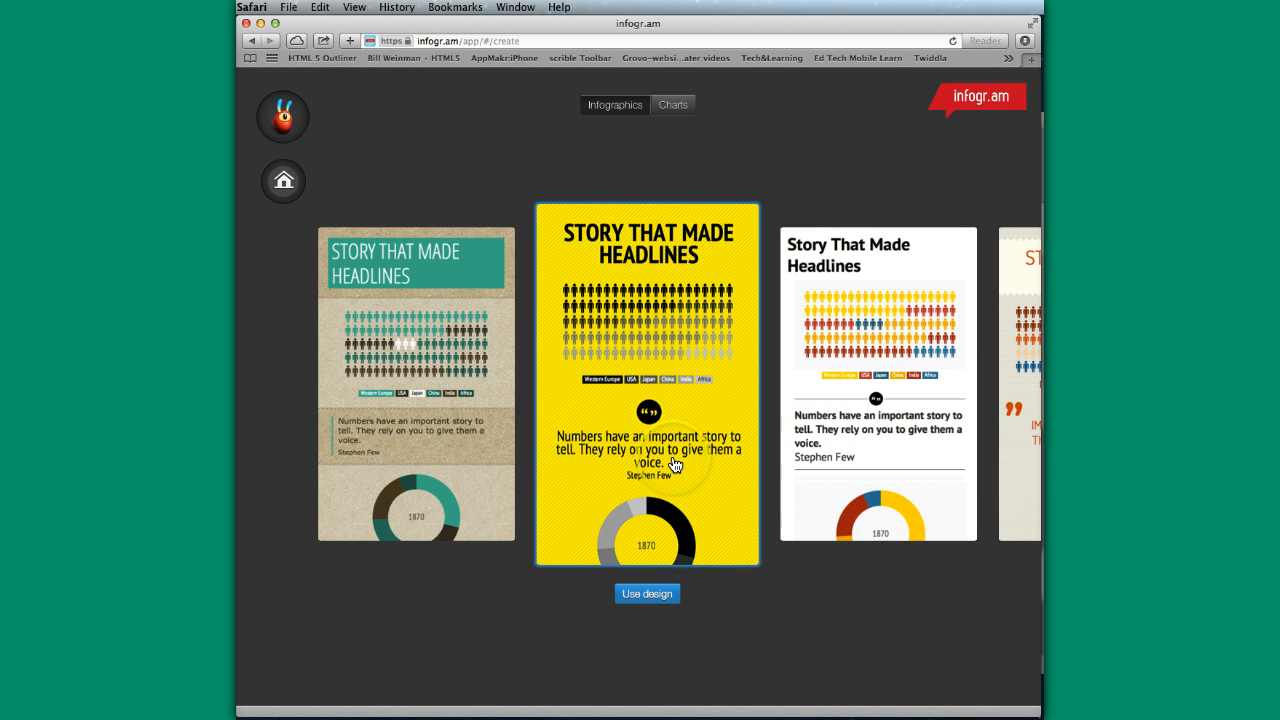
scroll(676, 465, right, 2)
scroll(676, 465, right, 3)
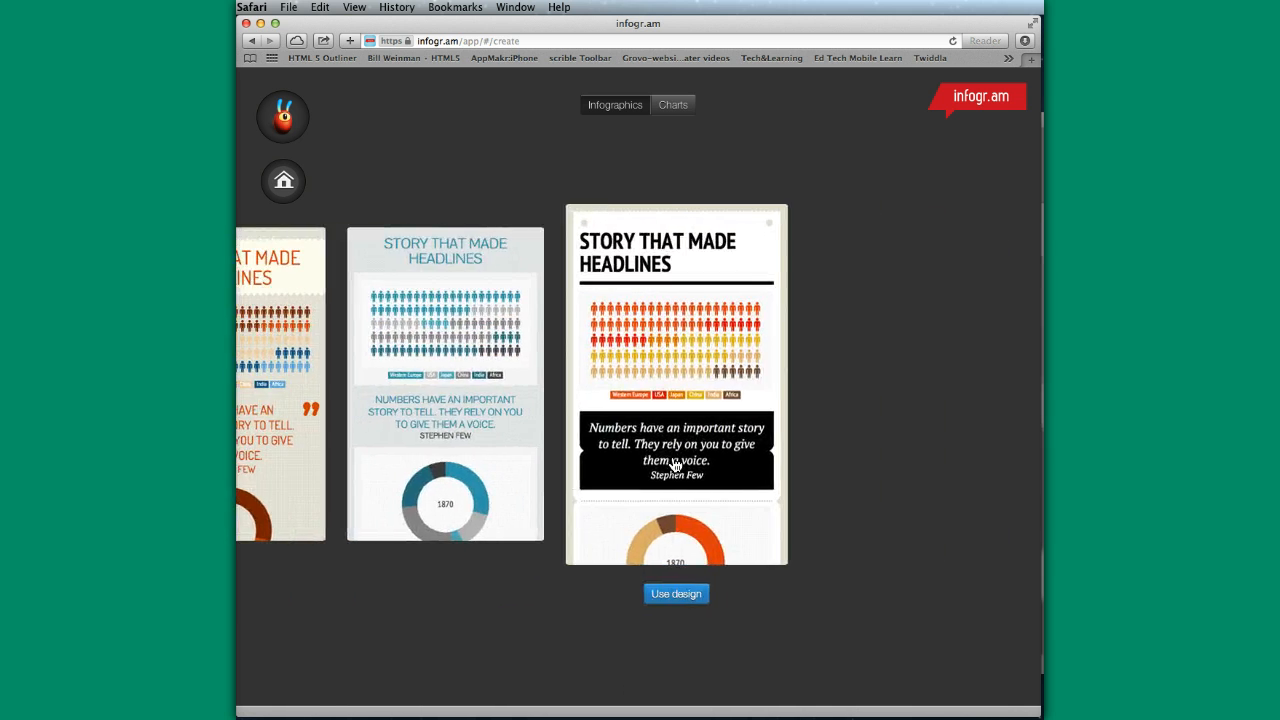
scroll(676, 465, left, 3)
scroll(676, 465, left, 2)
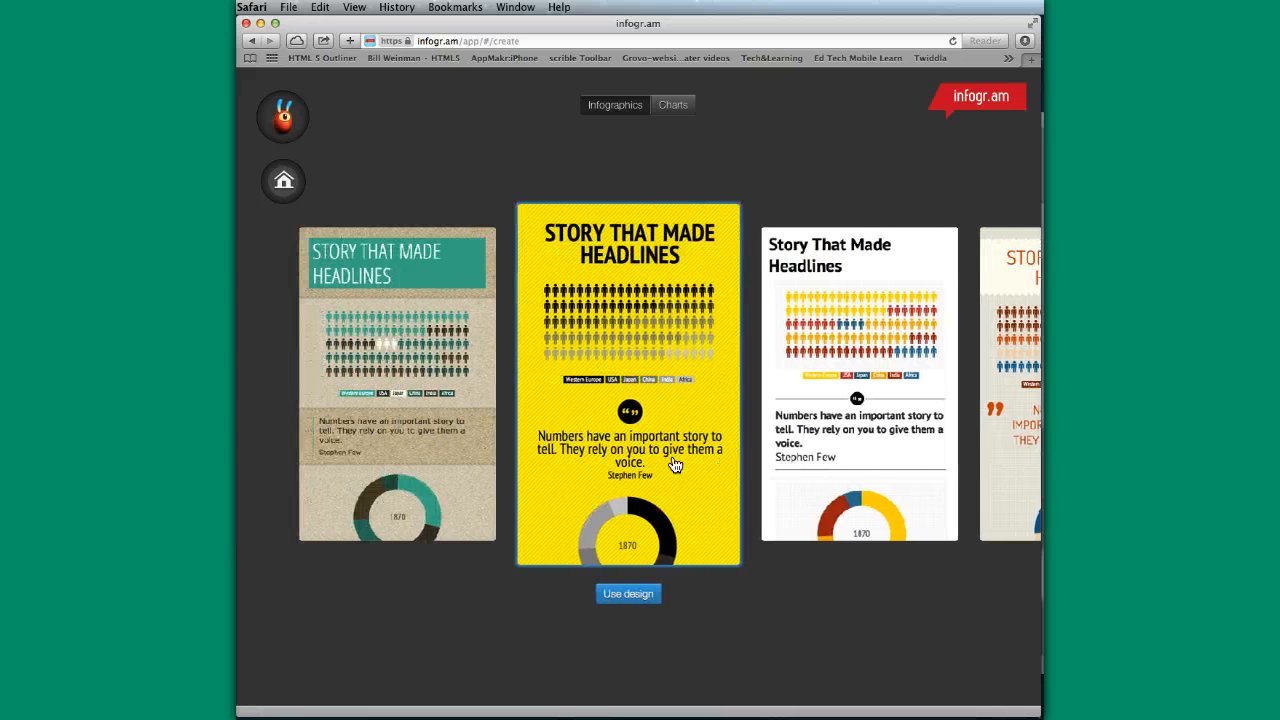
click(905, 385)
click(666, 572)
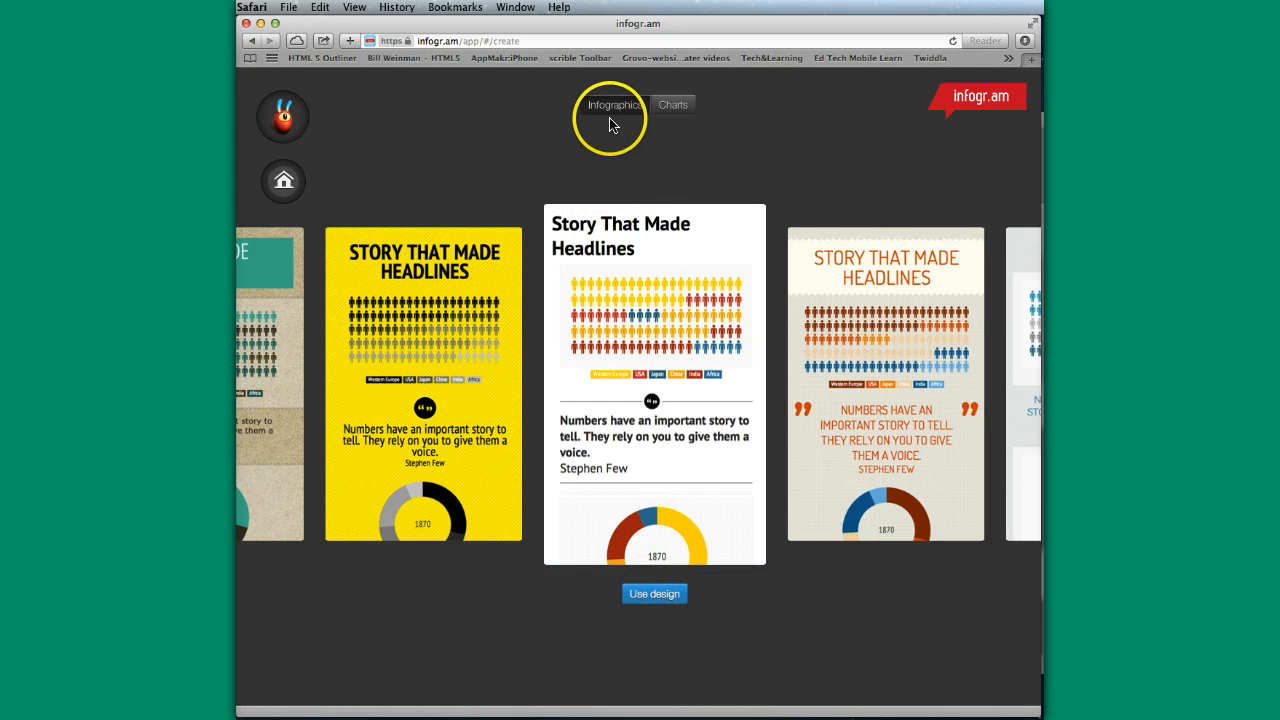
- Examine the pie, pictorial, bubble and scatter chart types, and return to the infographic designs
click(674, 107)
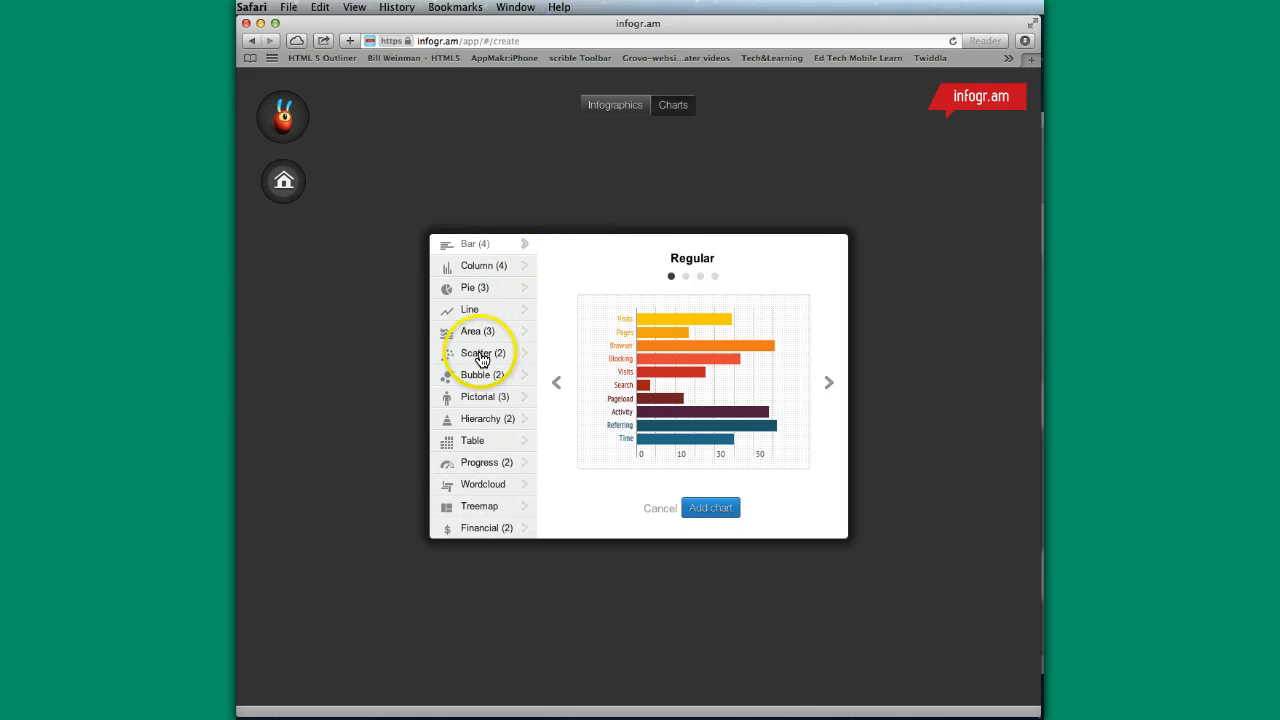
click(466, 287)
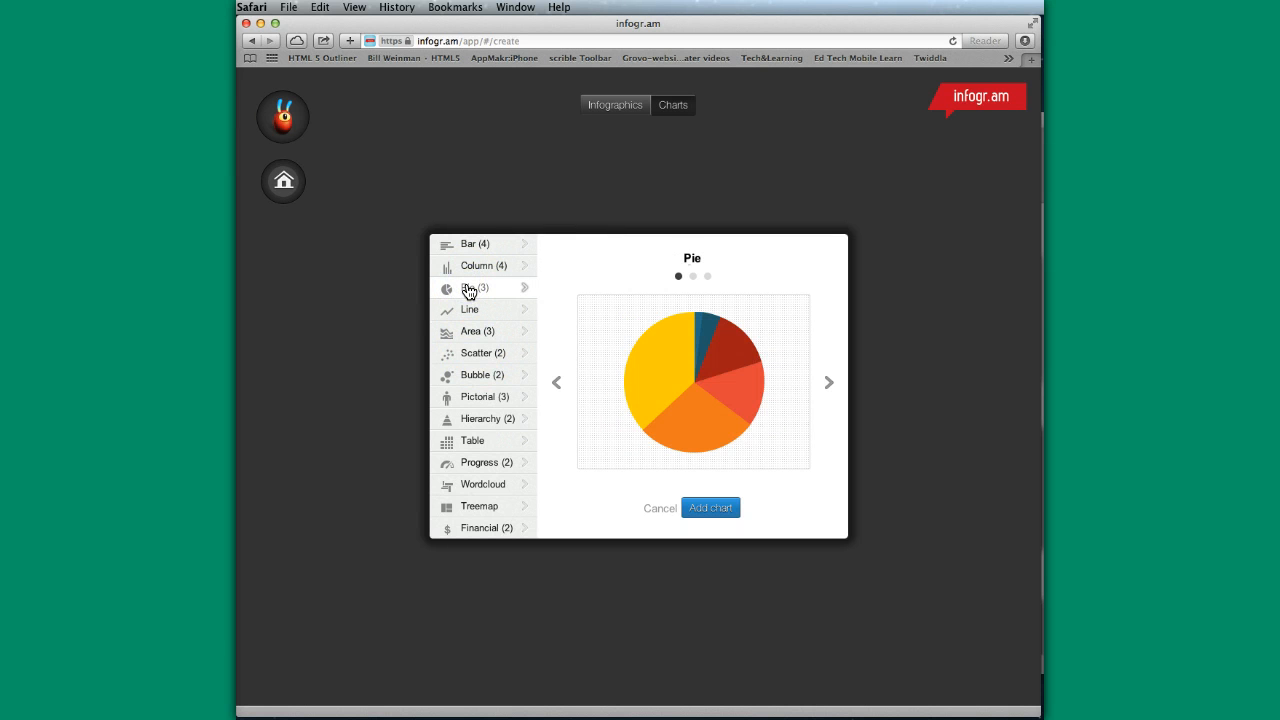
click(471, 396)
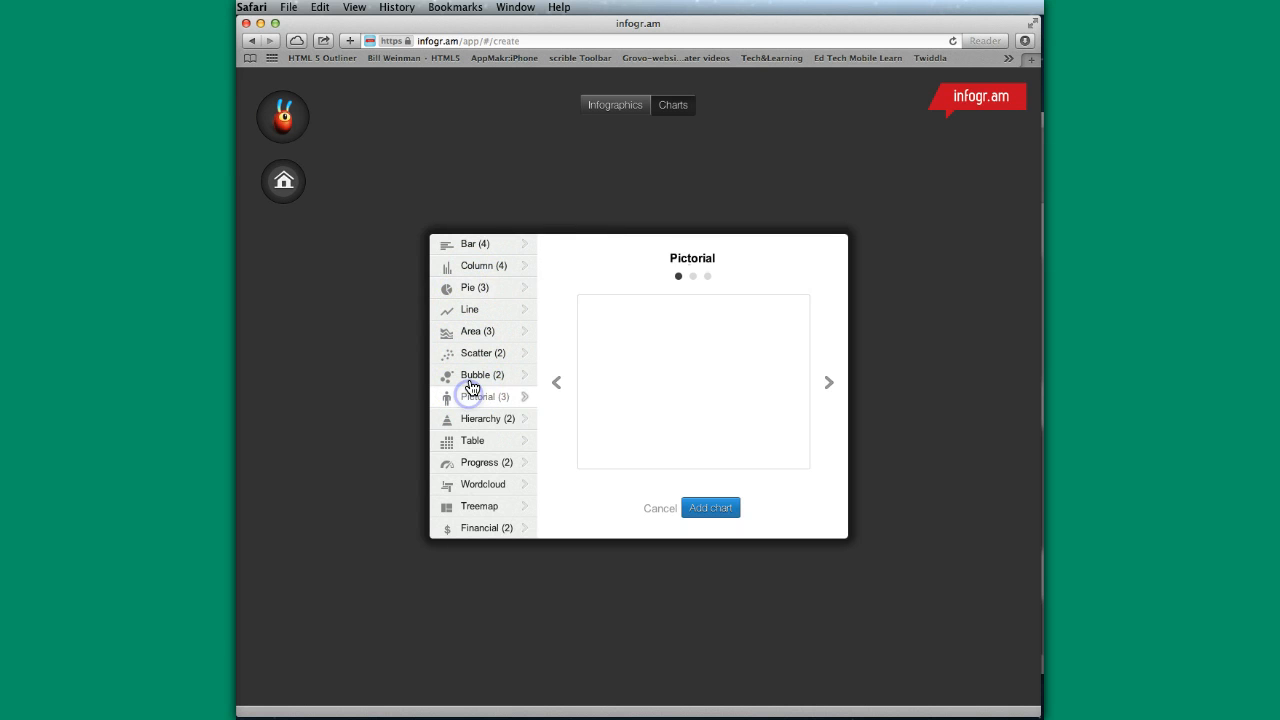
click(471, 375)
click(476, 353)
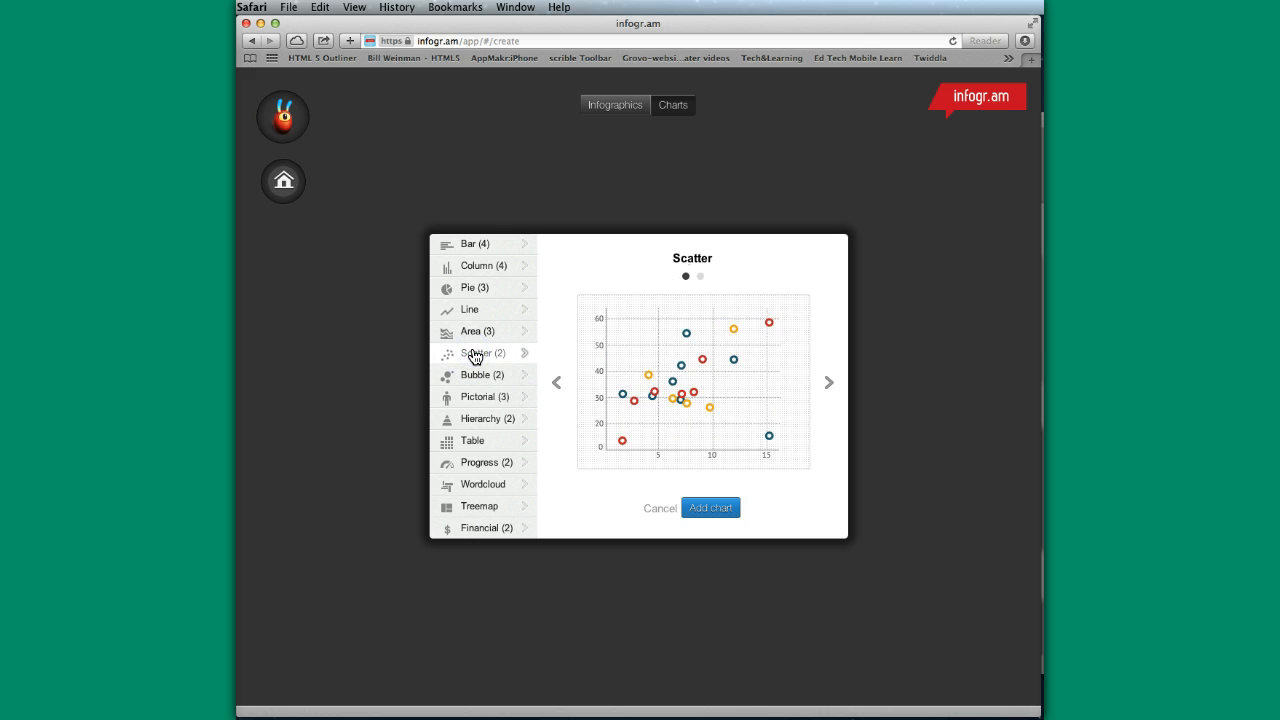
click(609, 104)
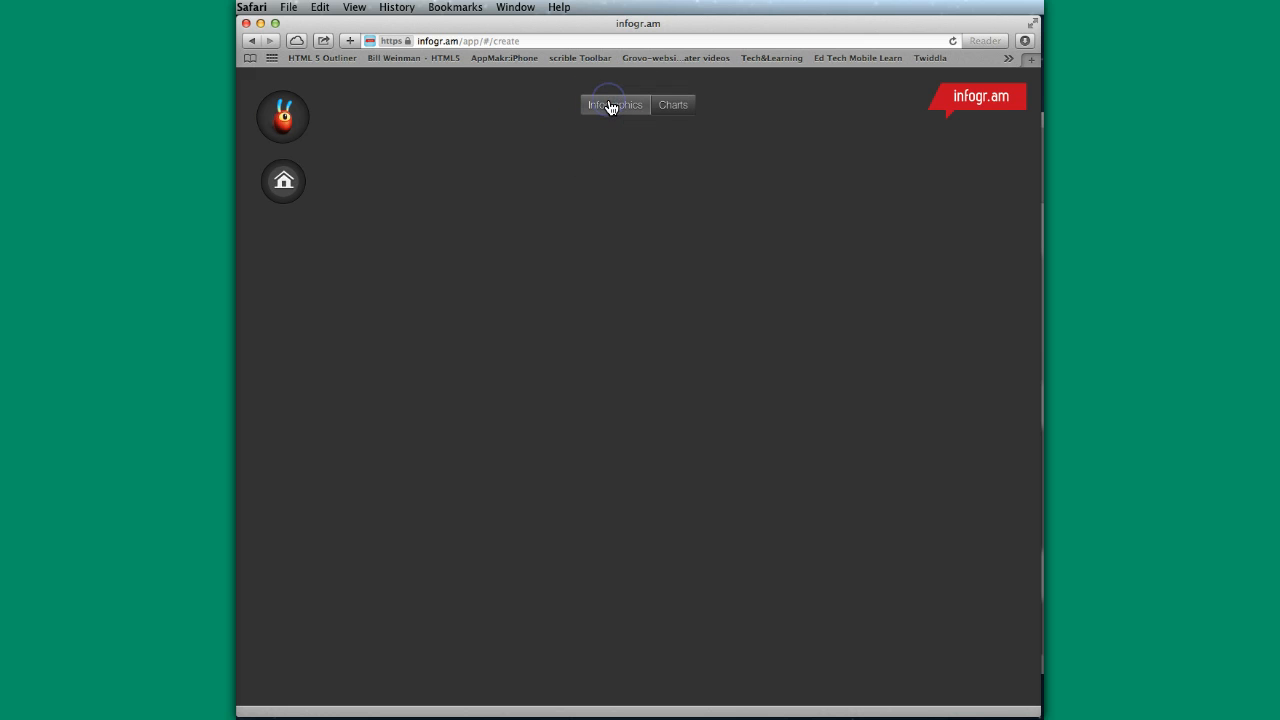
- Choose the white infographic design with the multicoloured people chart and create a new infographic from it
click(665, 108)
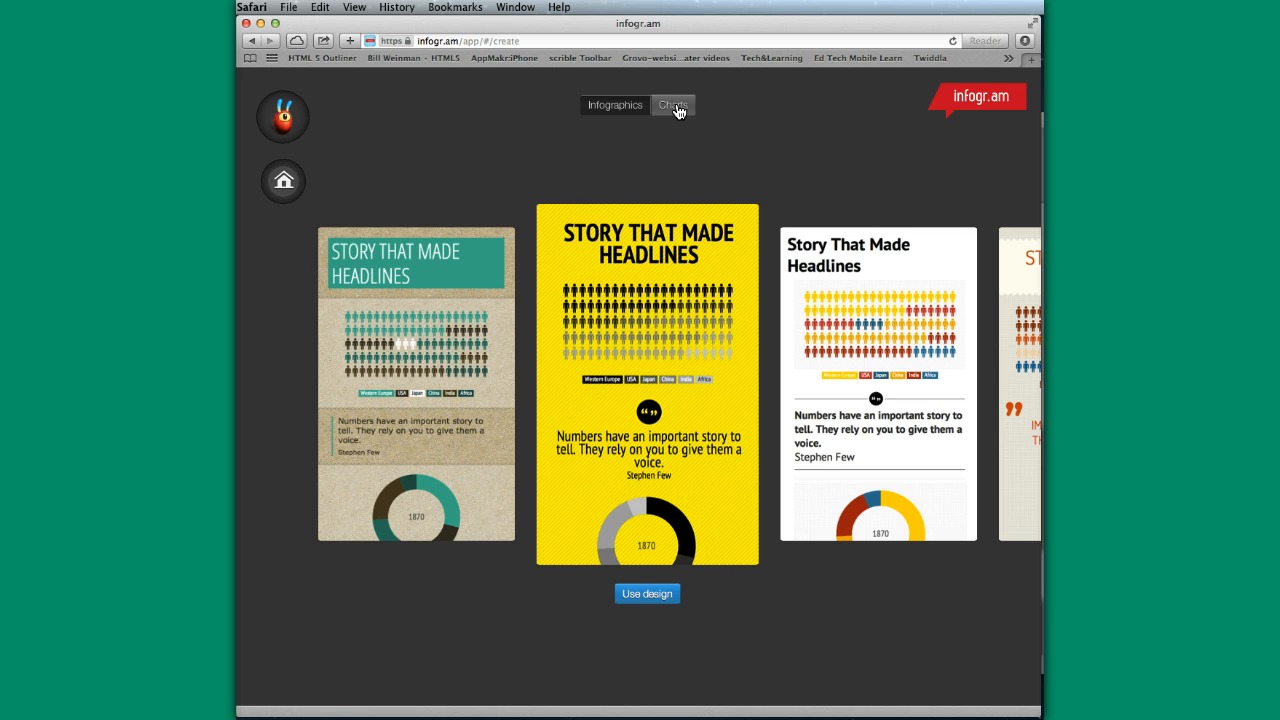
click(611, 108)
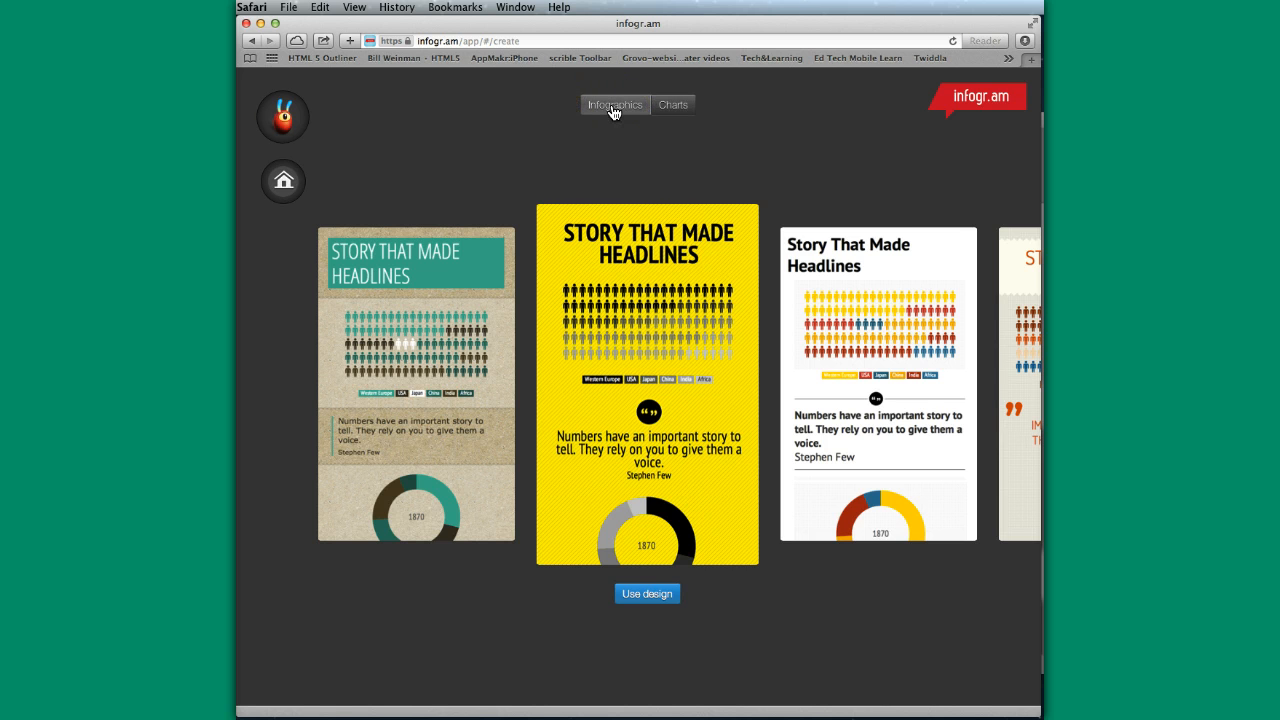
click(966, 366)
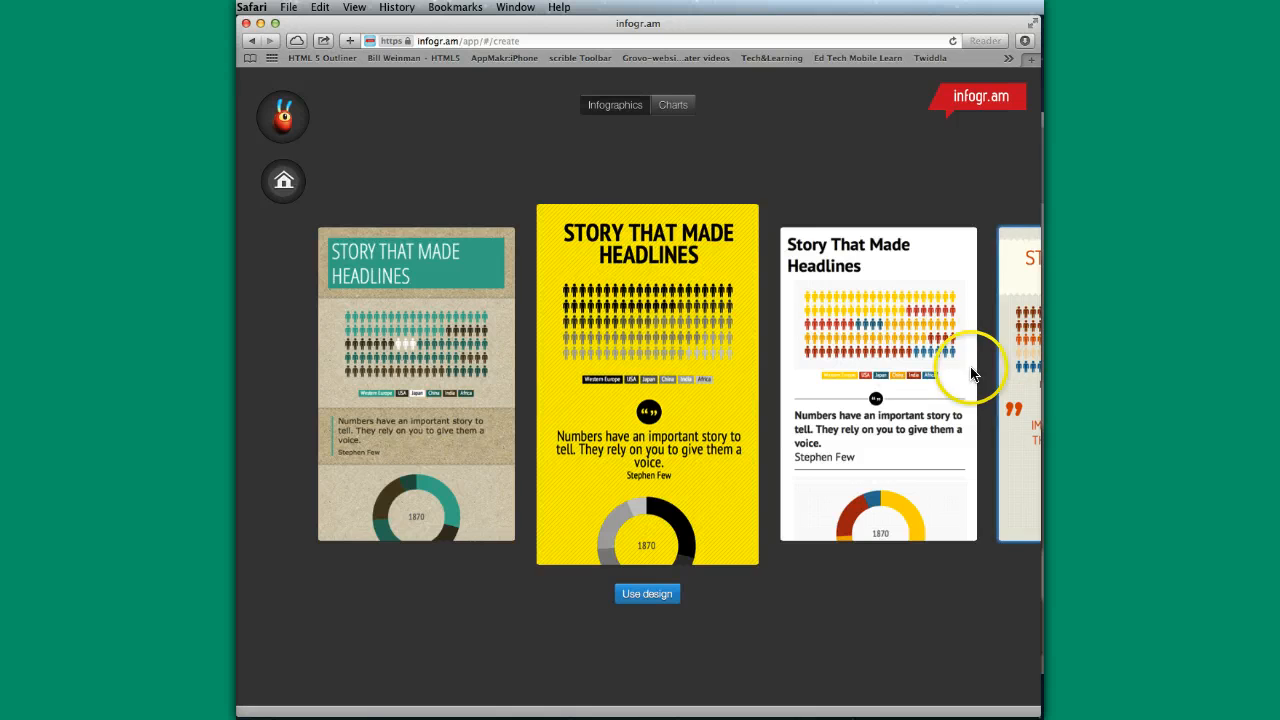
click(646, 597)
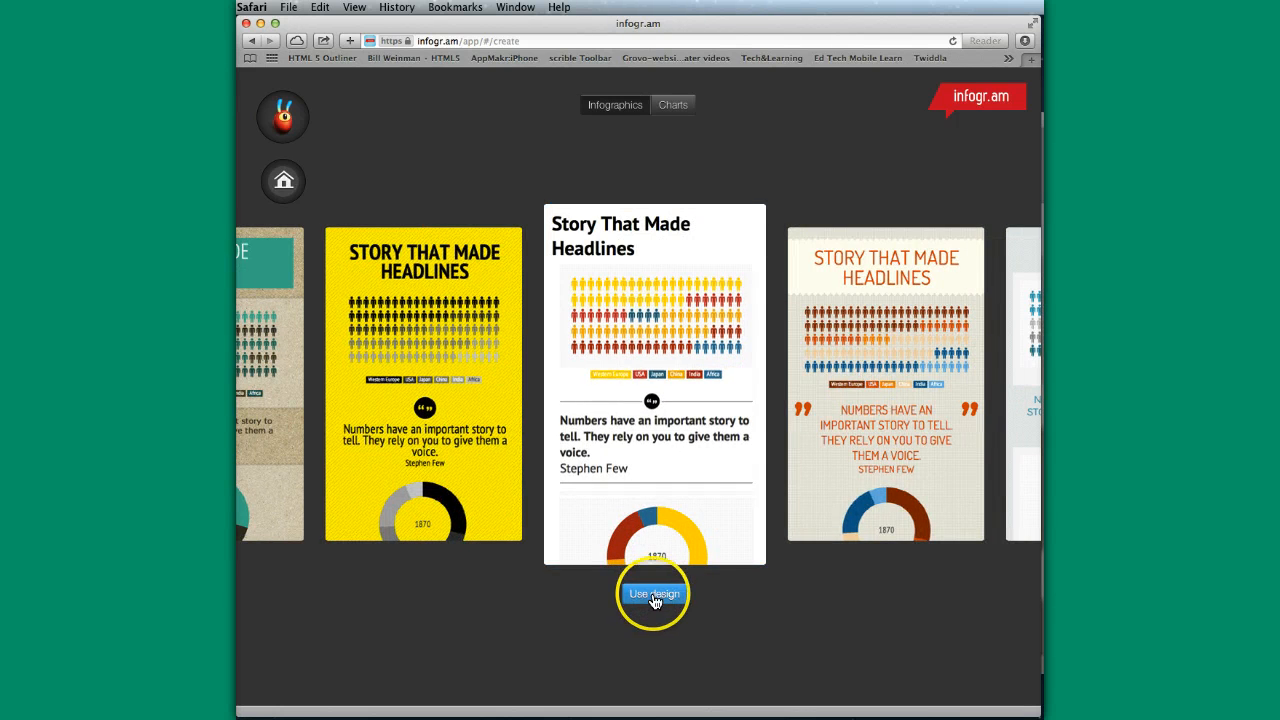
click(629, 485)
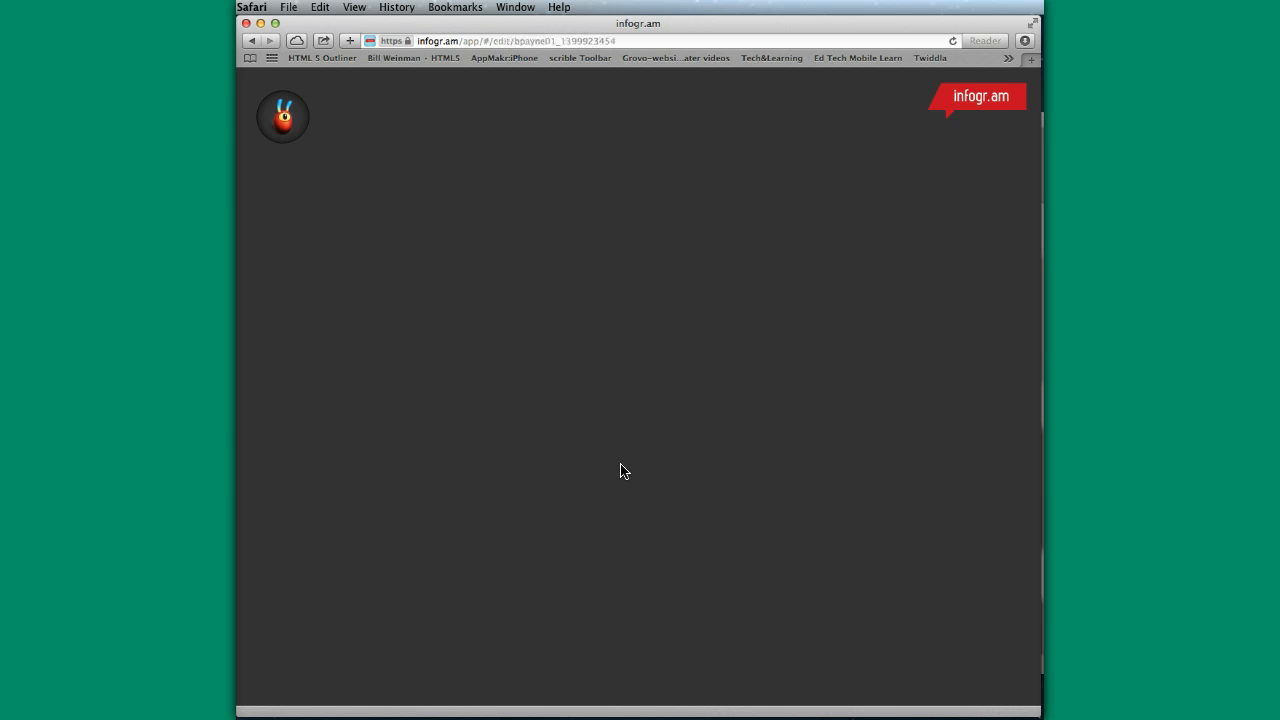
click(615, 553)
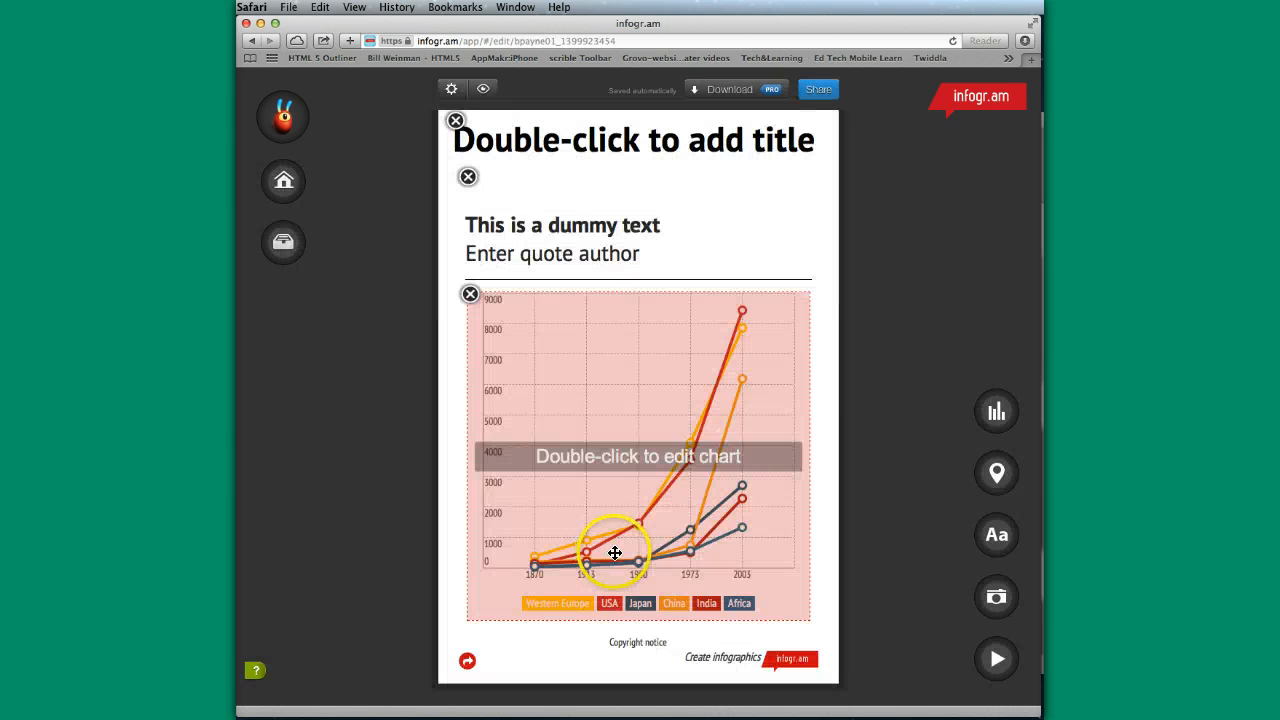
click(831, 450)
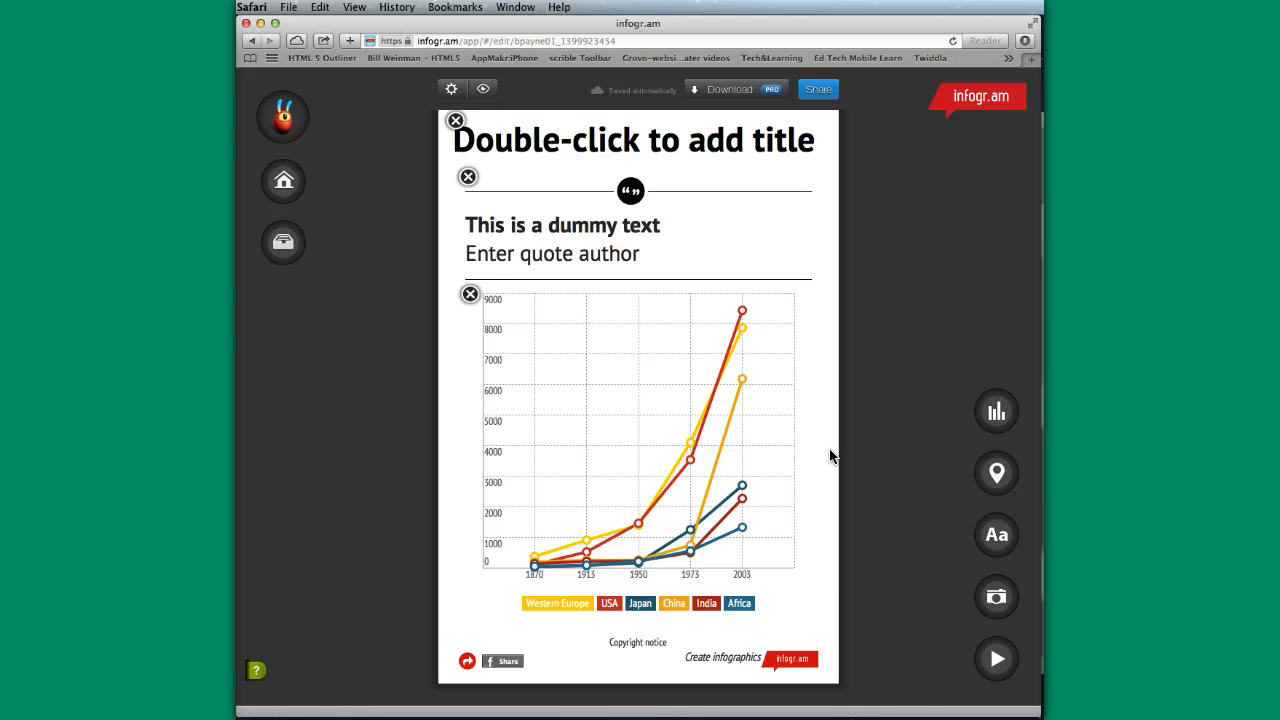
click(786, 491)
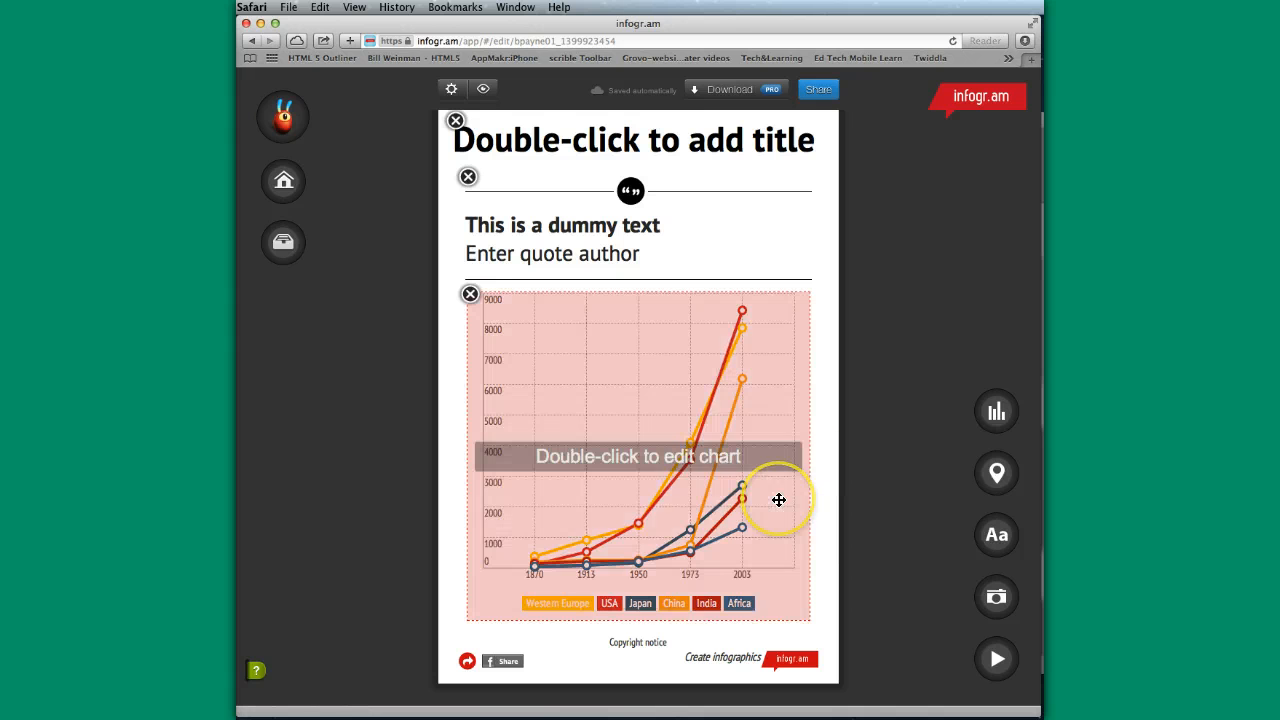
click(806, 386)
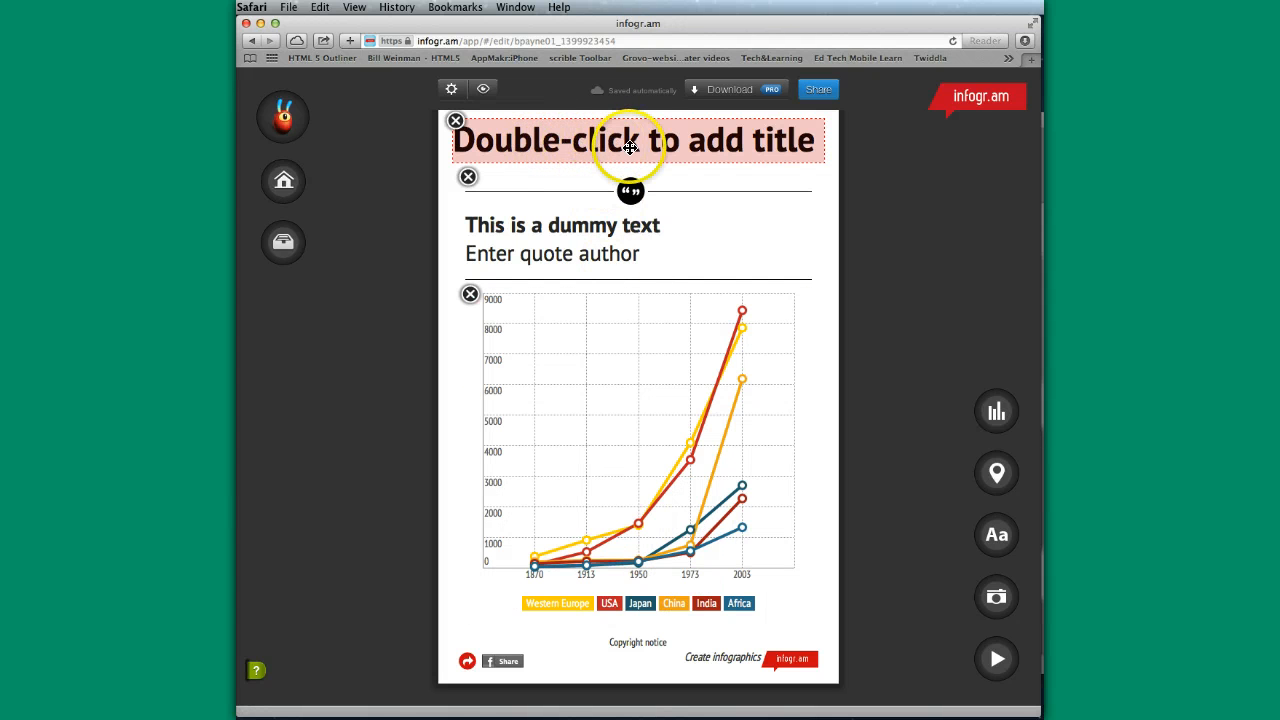
- Replace the title placeholder with "Test Inforgraphic"
double_click(615, 143)
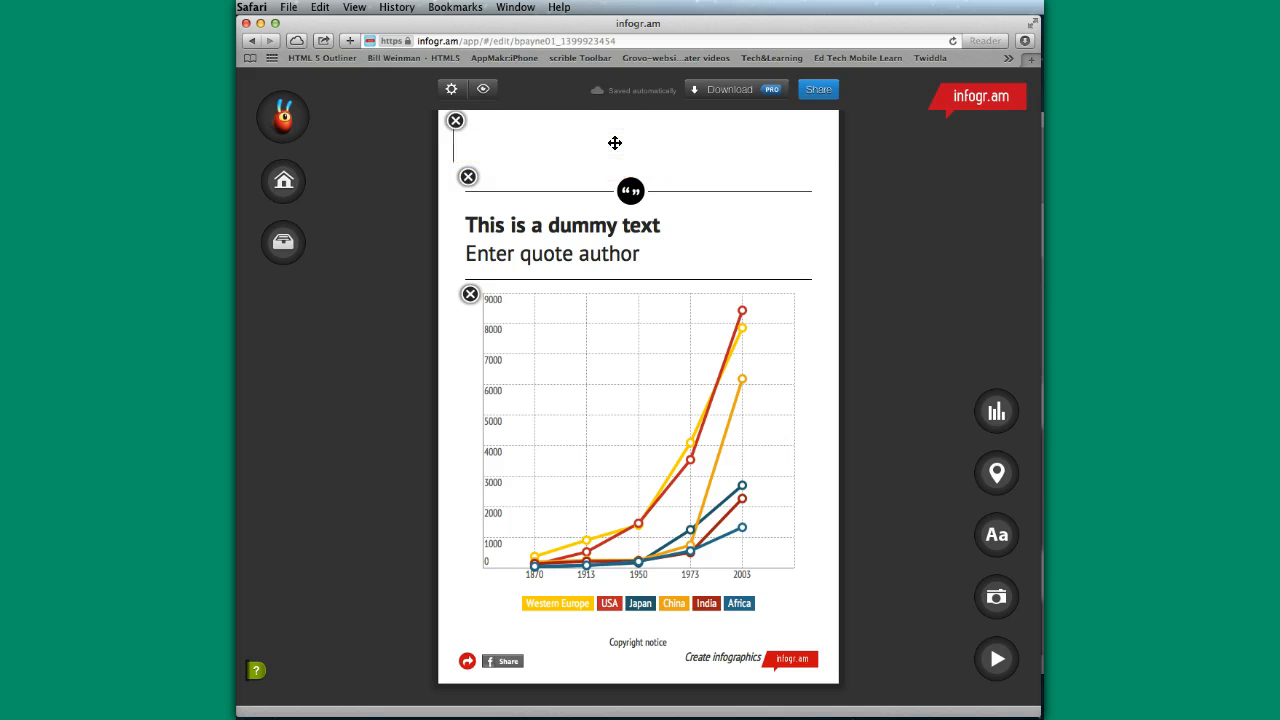
text(Test Infor)
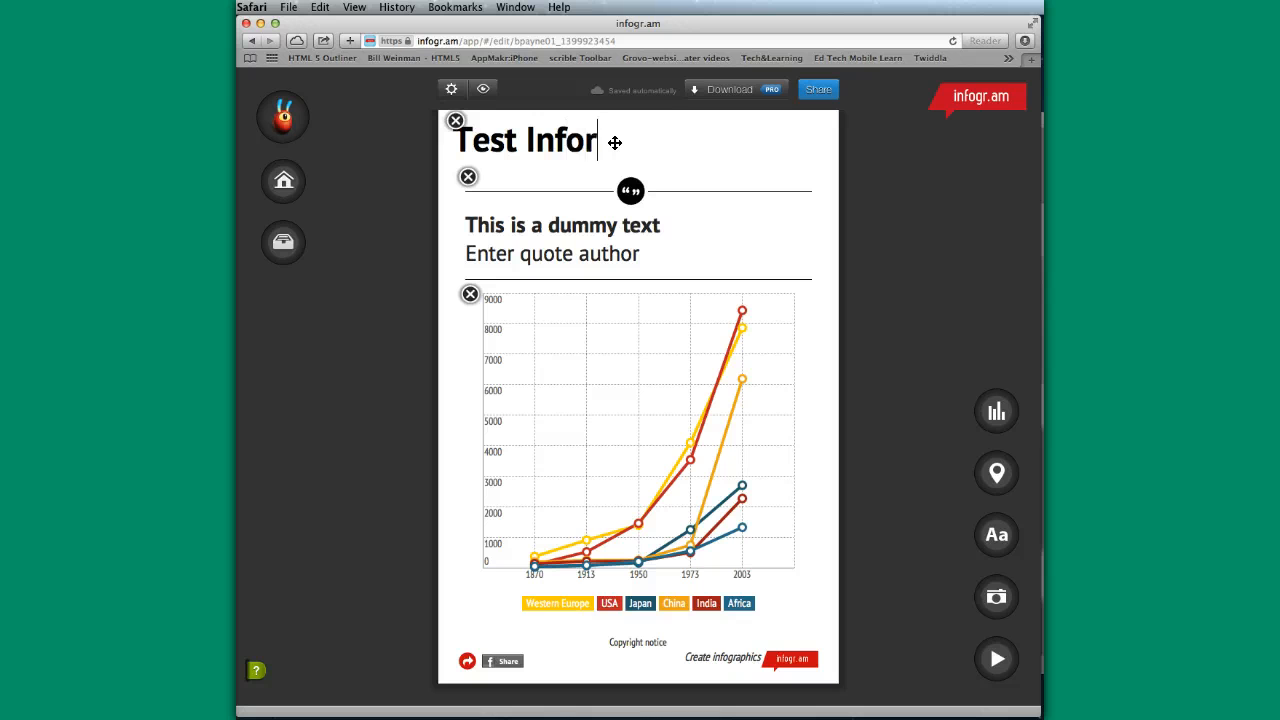
text(graphic)
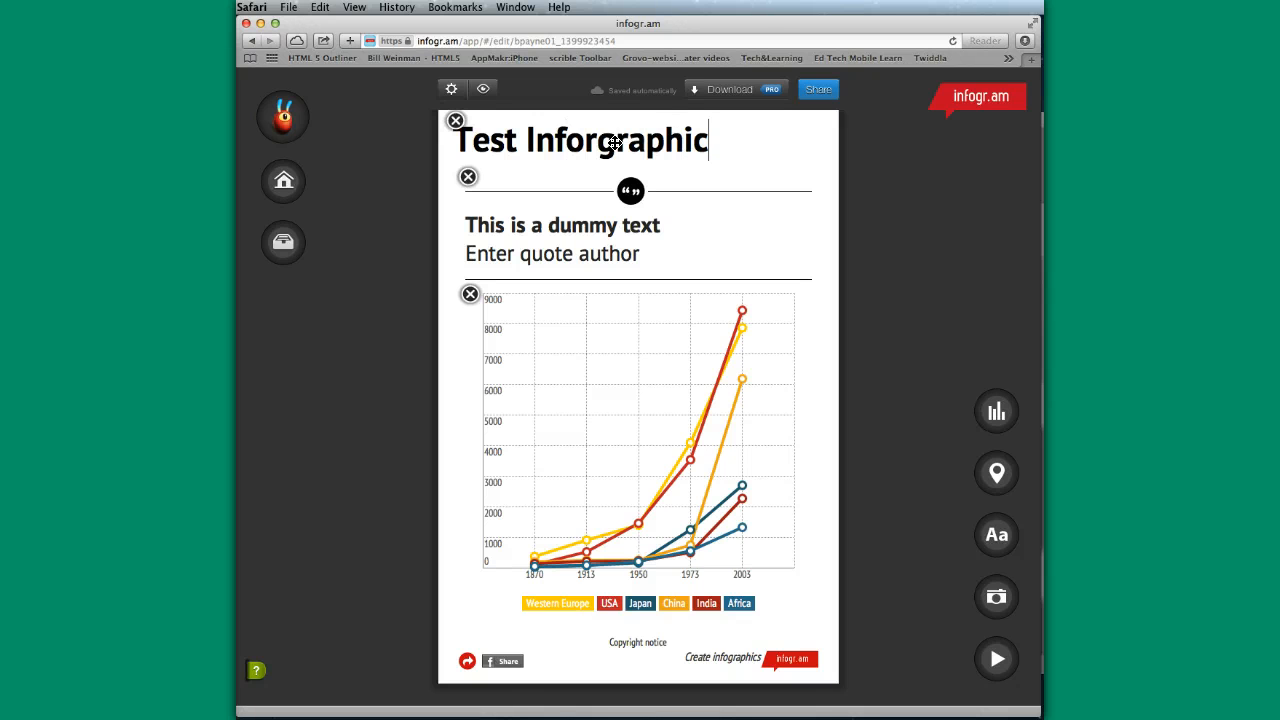
click(600, 143)
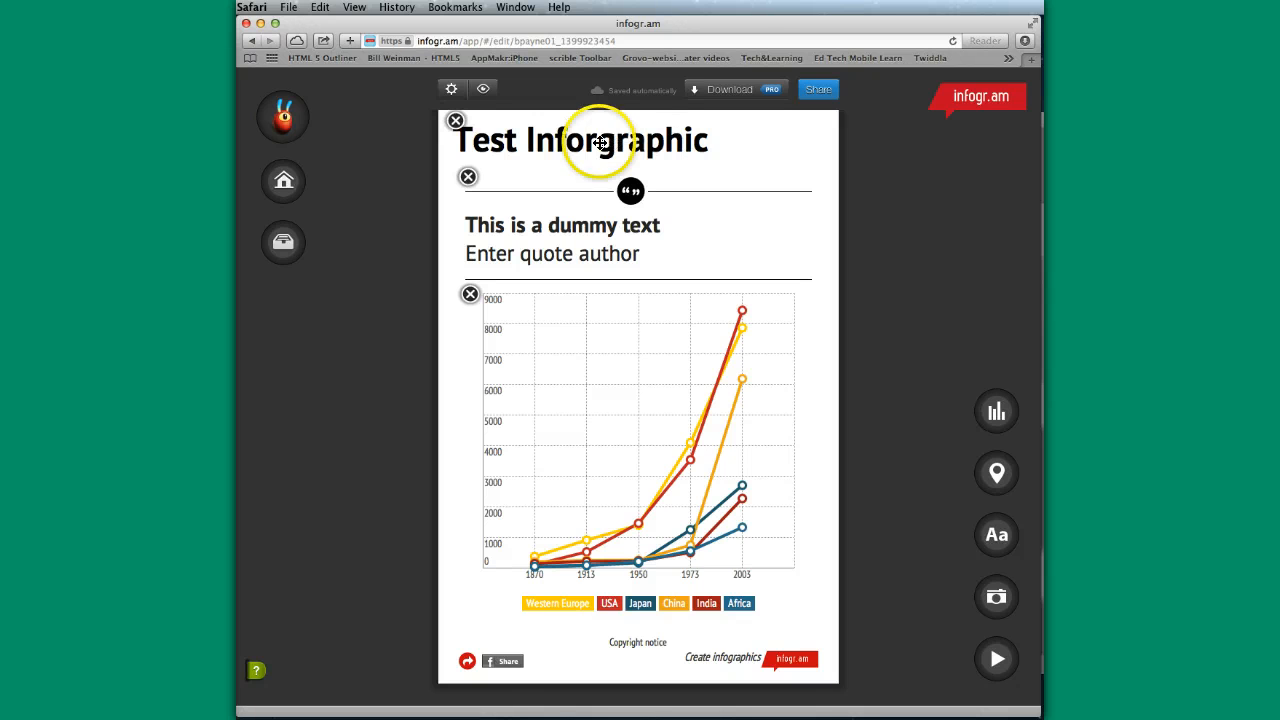
- Replace the dummy quote text with "This can be helpful for compare/contrast" and enter the quote author's full name
click(660, 228)
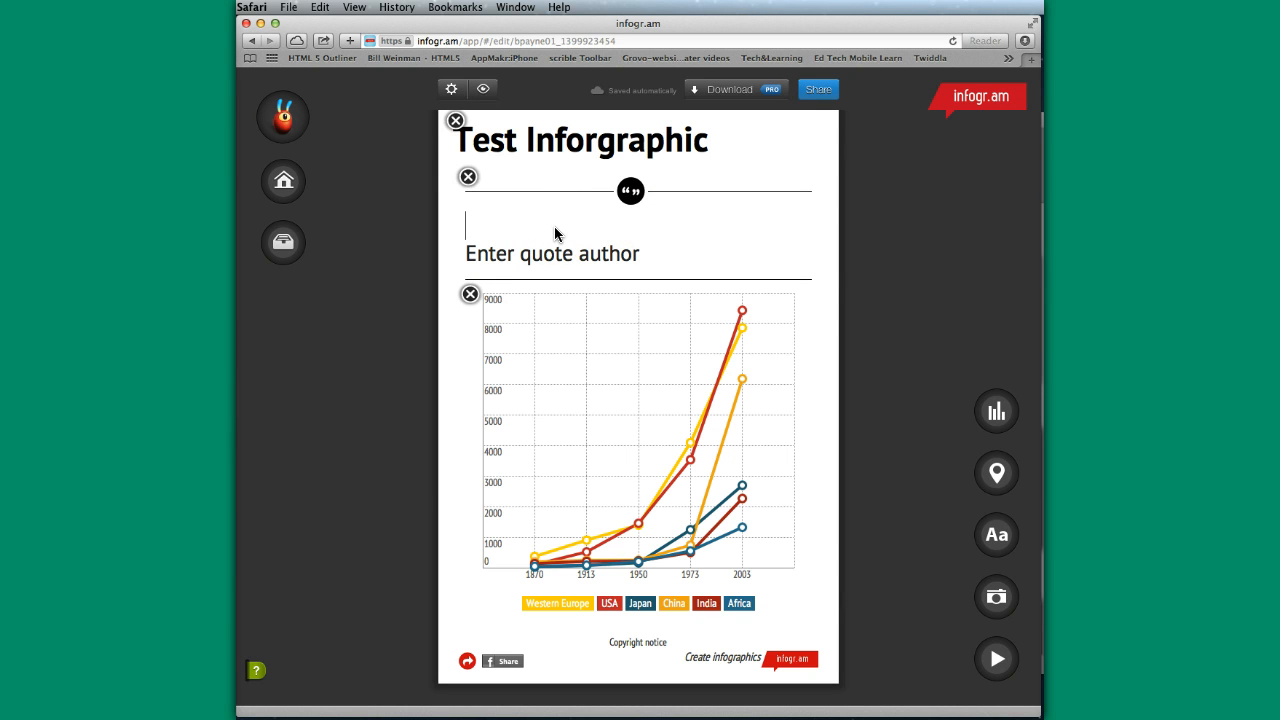
text(This can be helpful for compare/co)
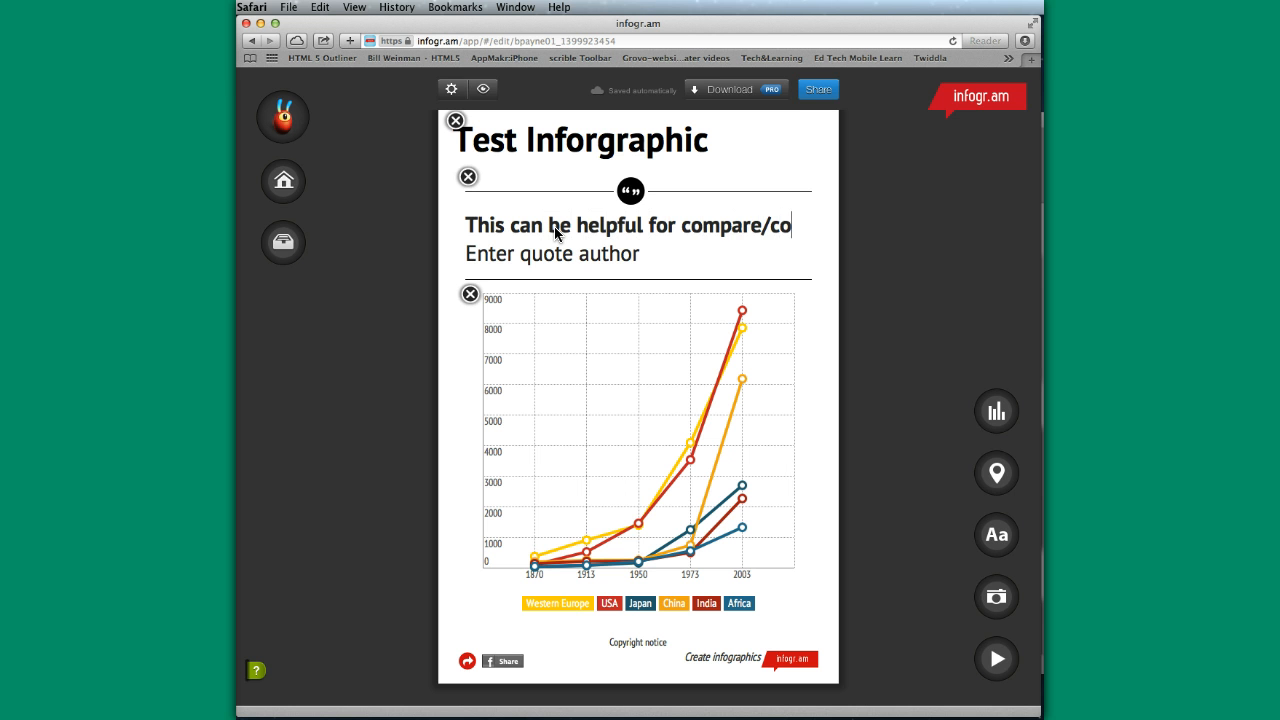
text(ntrast)
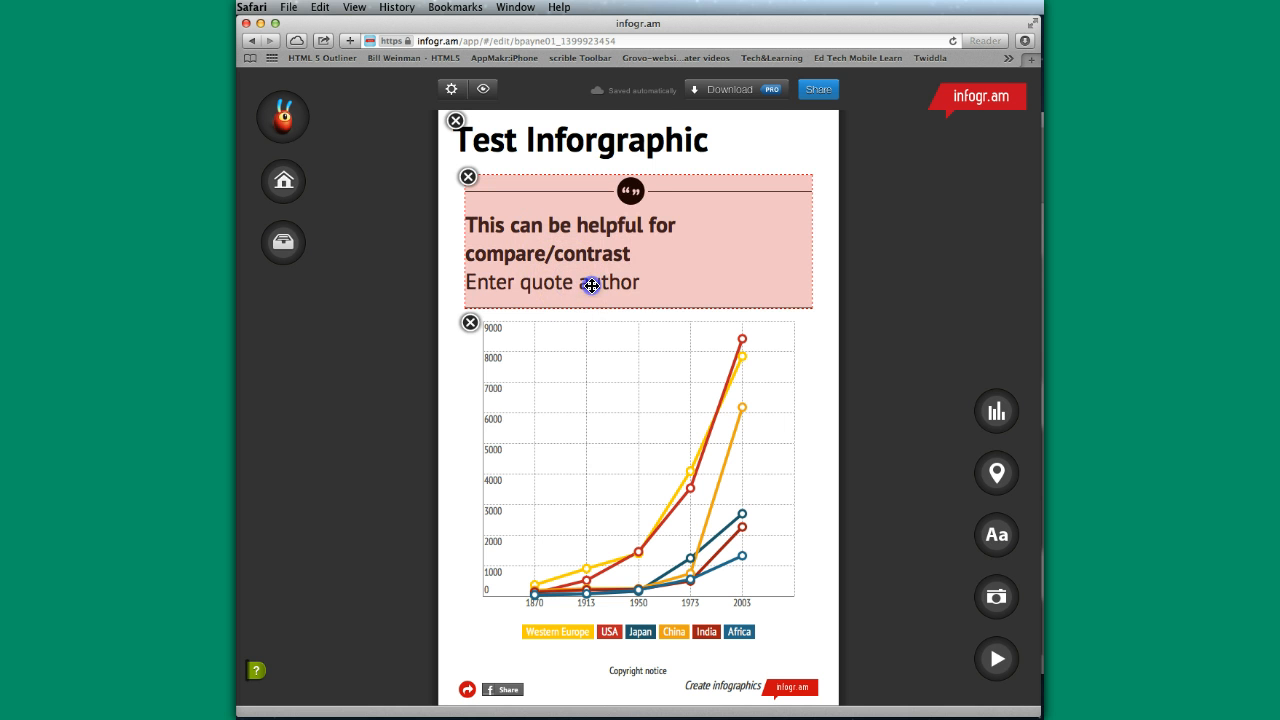
click(591, 285)
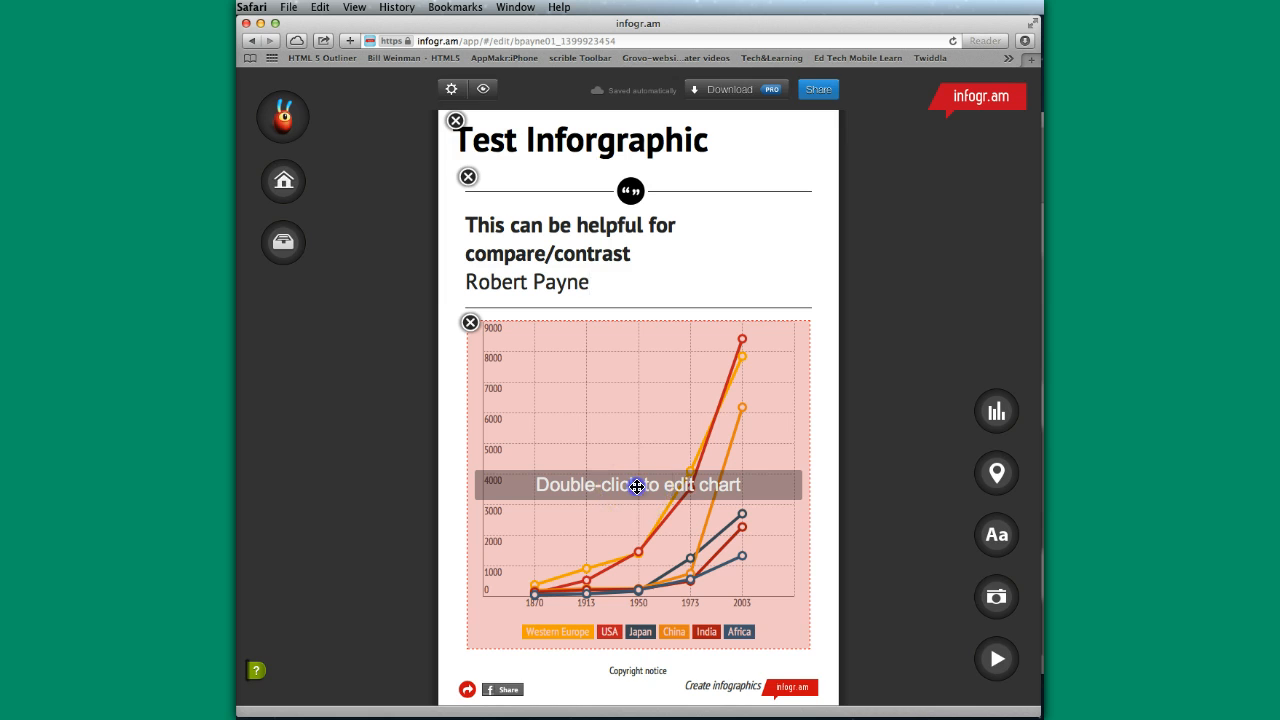
- Open the line chart's data for editing and examine the sample GDP table by region and year
double_click(637, 486)
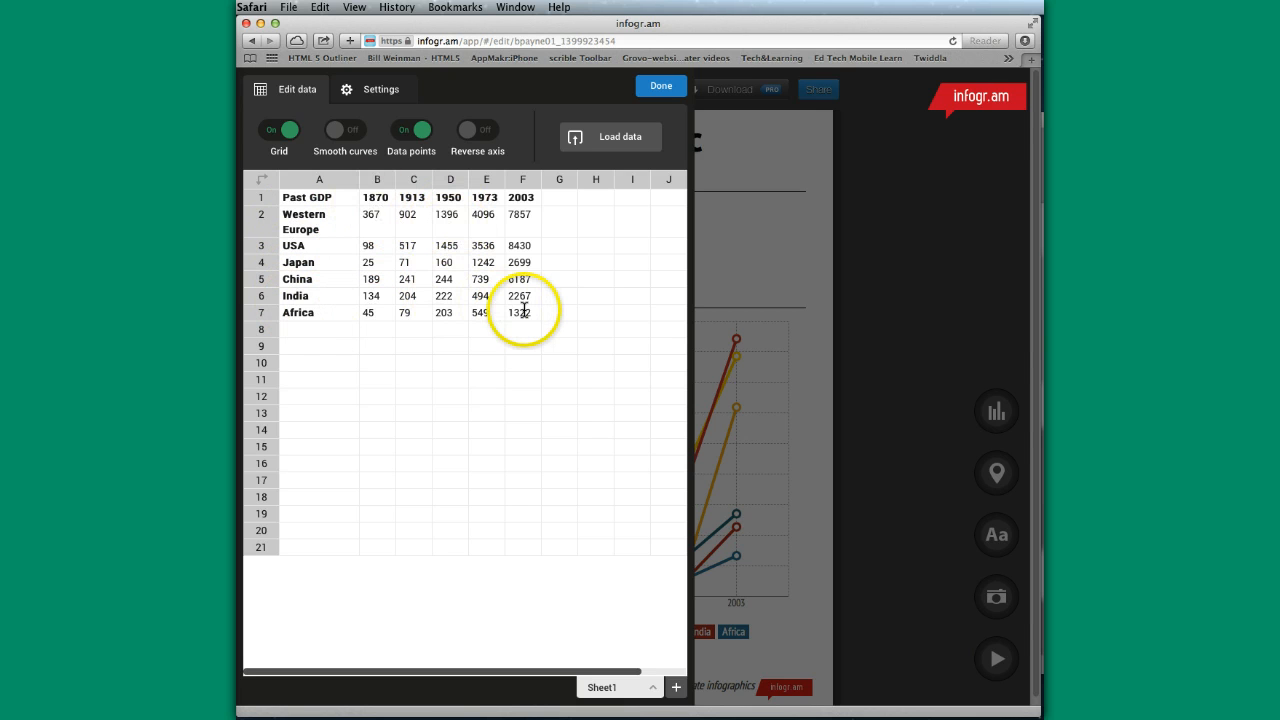
click(407, 214)
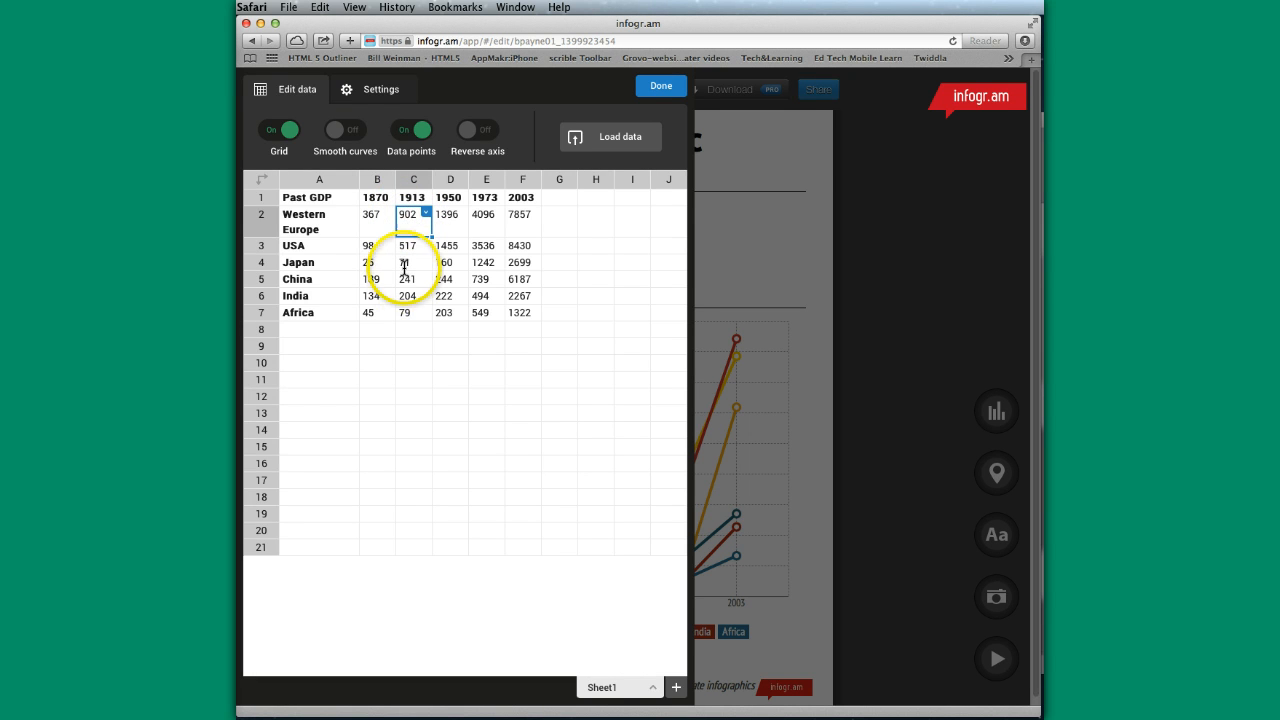
click(356, 227)
drag(358, 228, 522, 310)
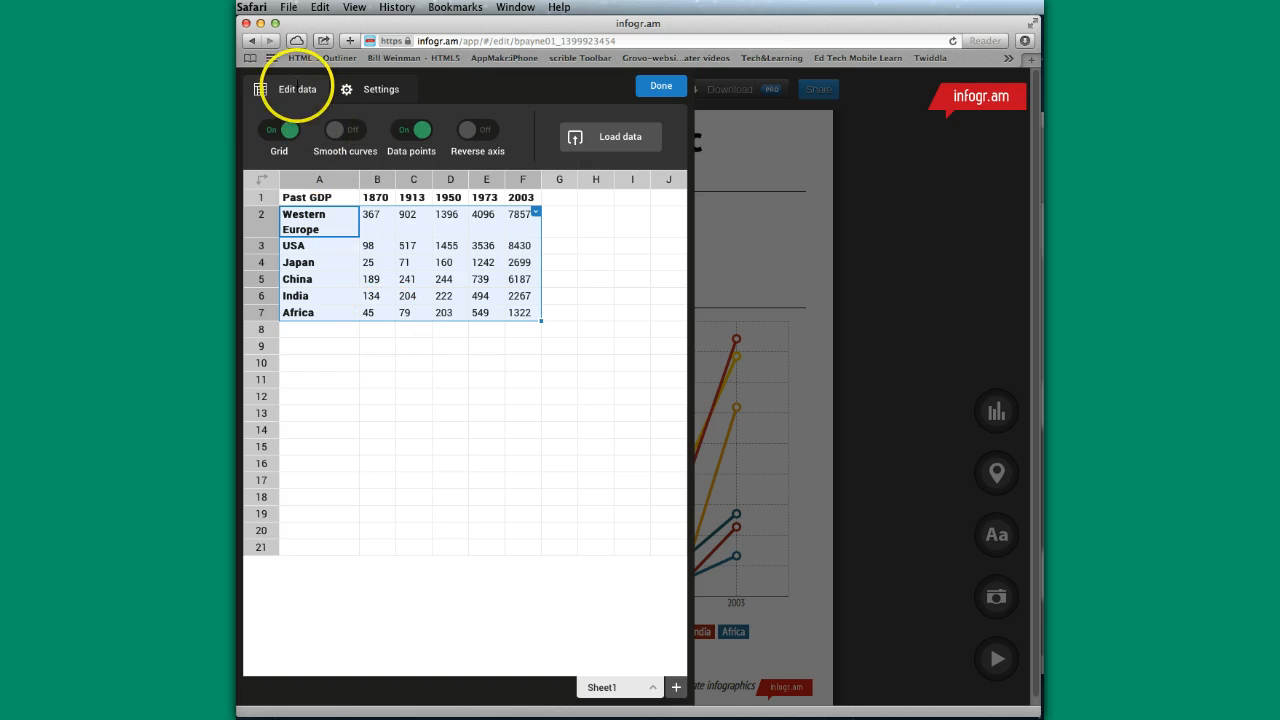
click(484, 363)
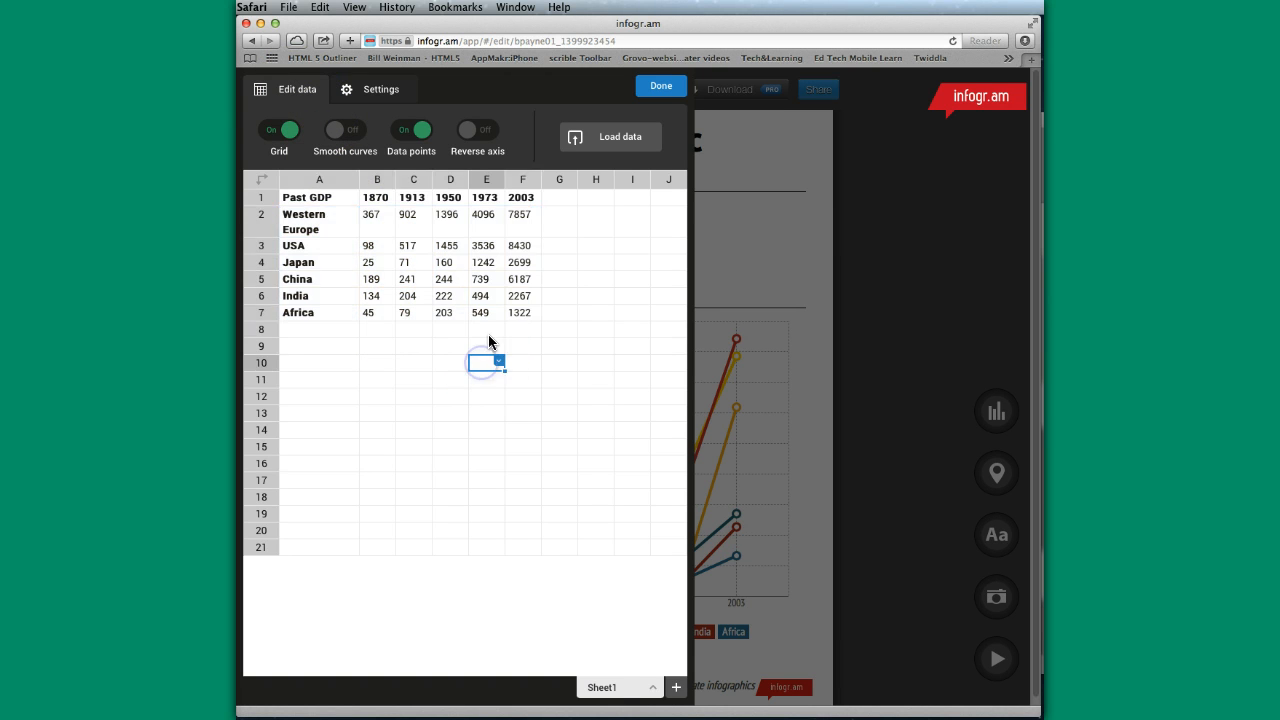
- Replace the line chart's sample data by uploading Excel_testfile_data.xlsx from the Documents folder, and finish editing the chart
click(617, 140)
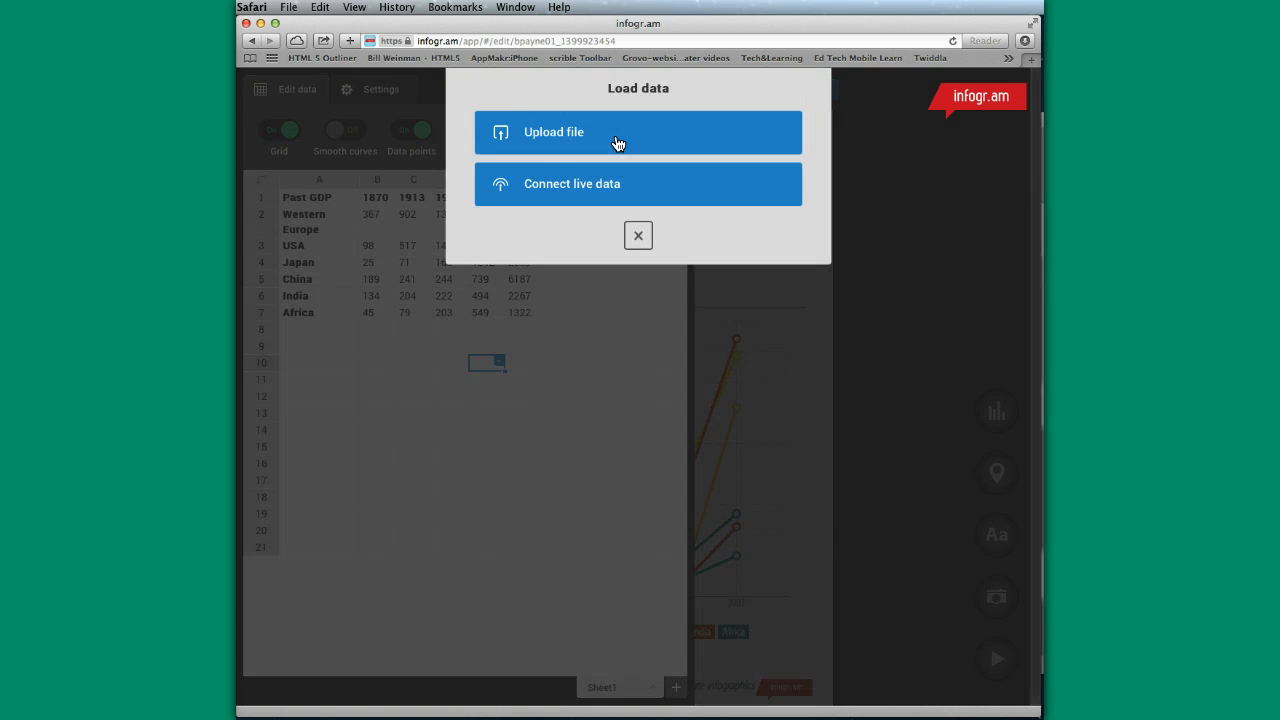
click(558, 130)
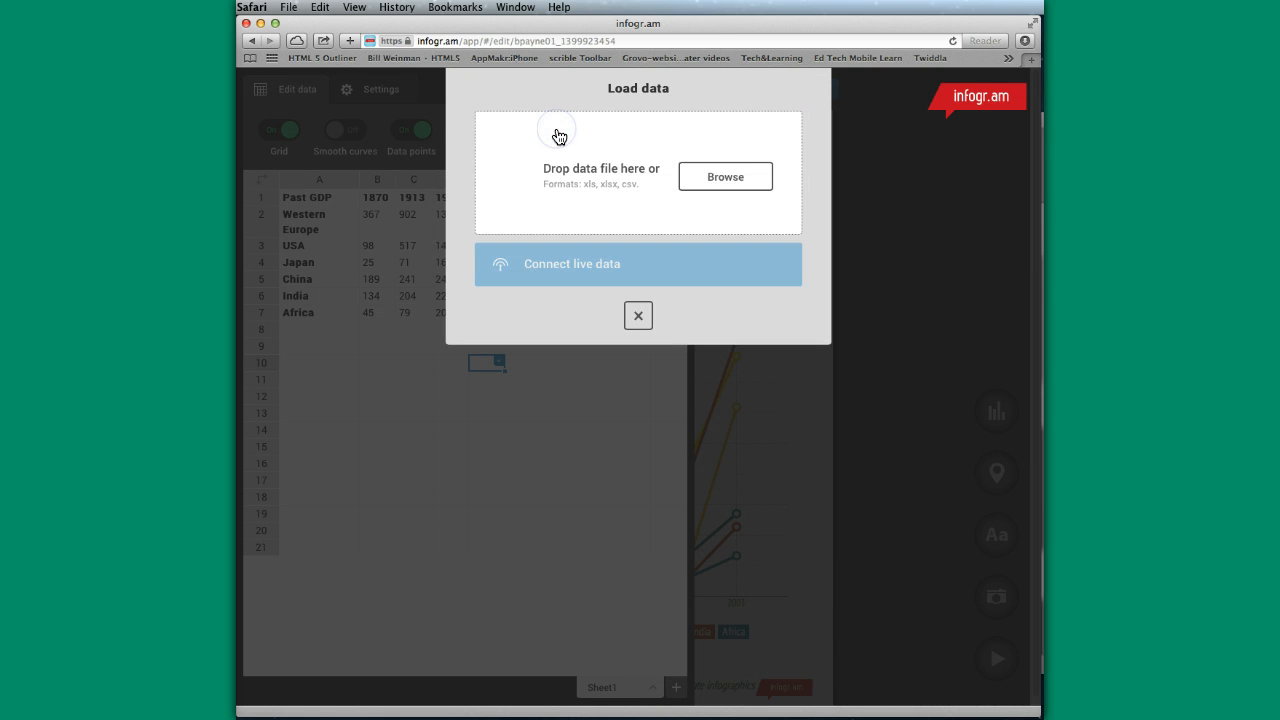
click(712, 177)
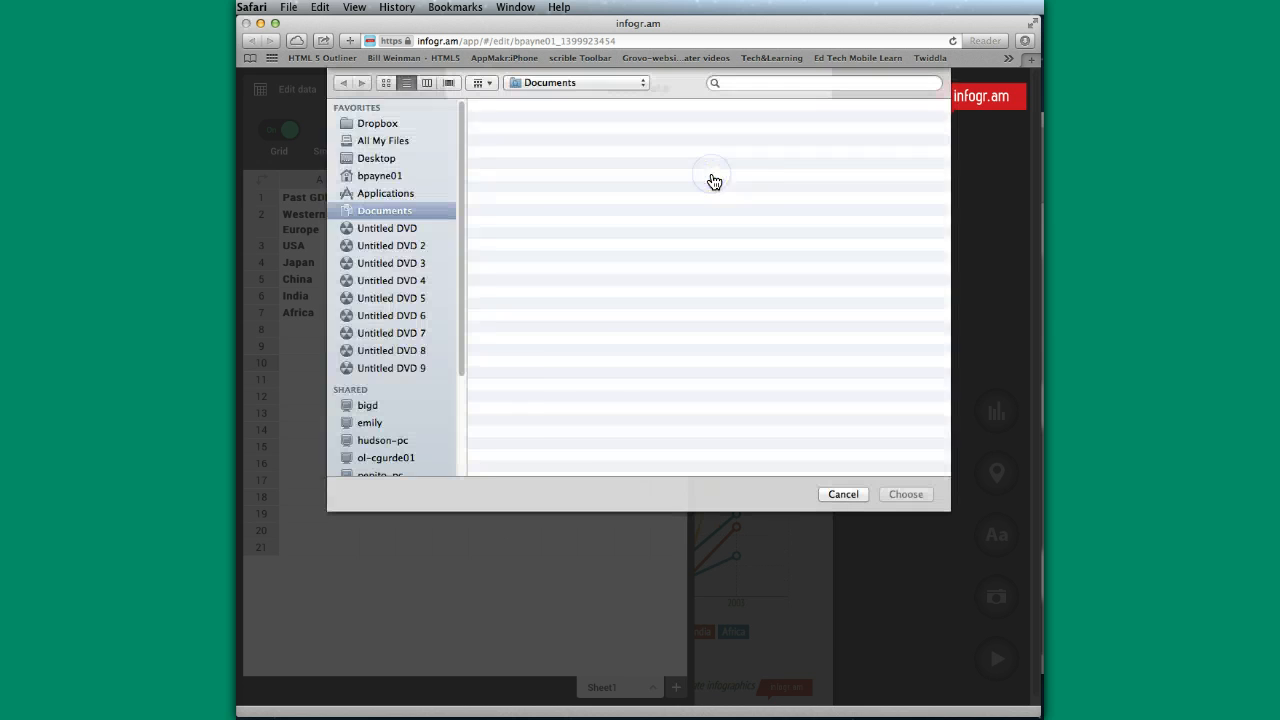
scroll(592, 357, down, 5)
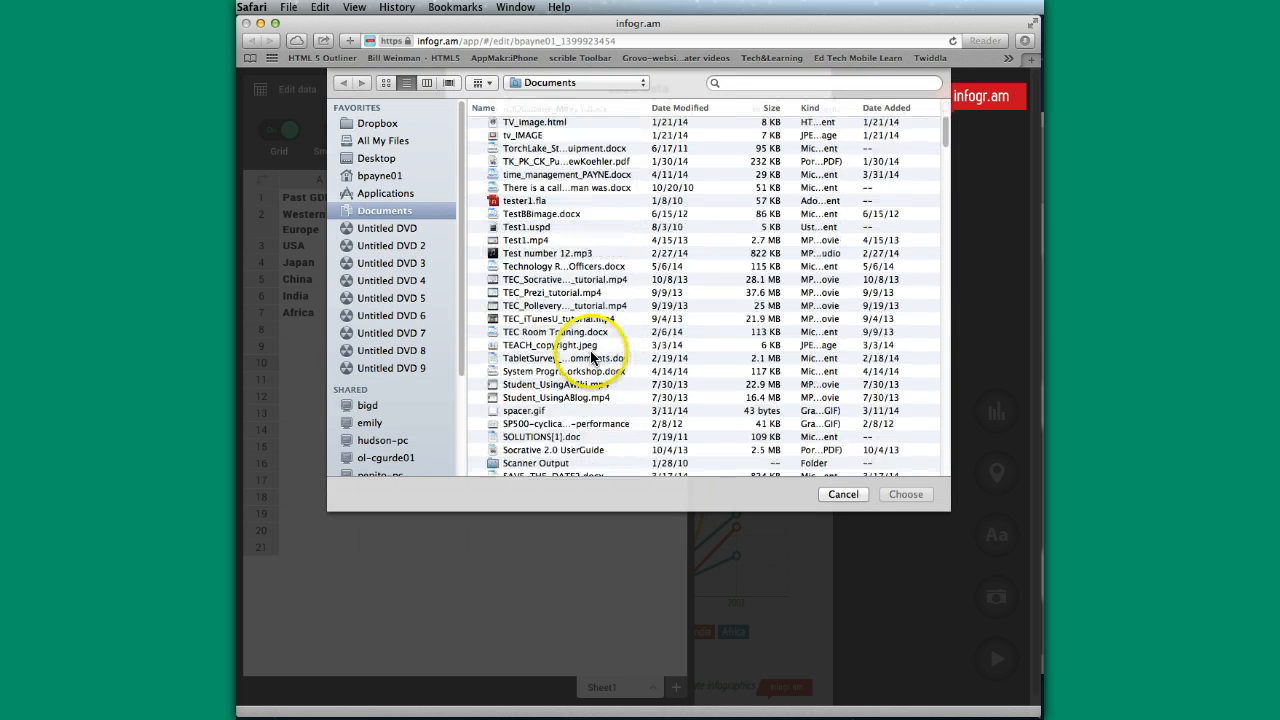
scroll(592, 357, down, 10)
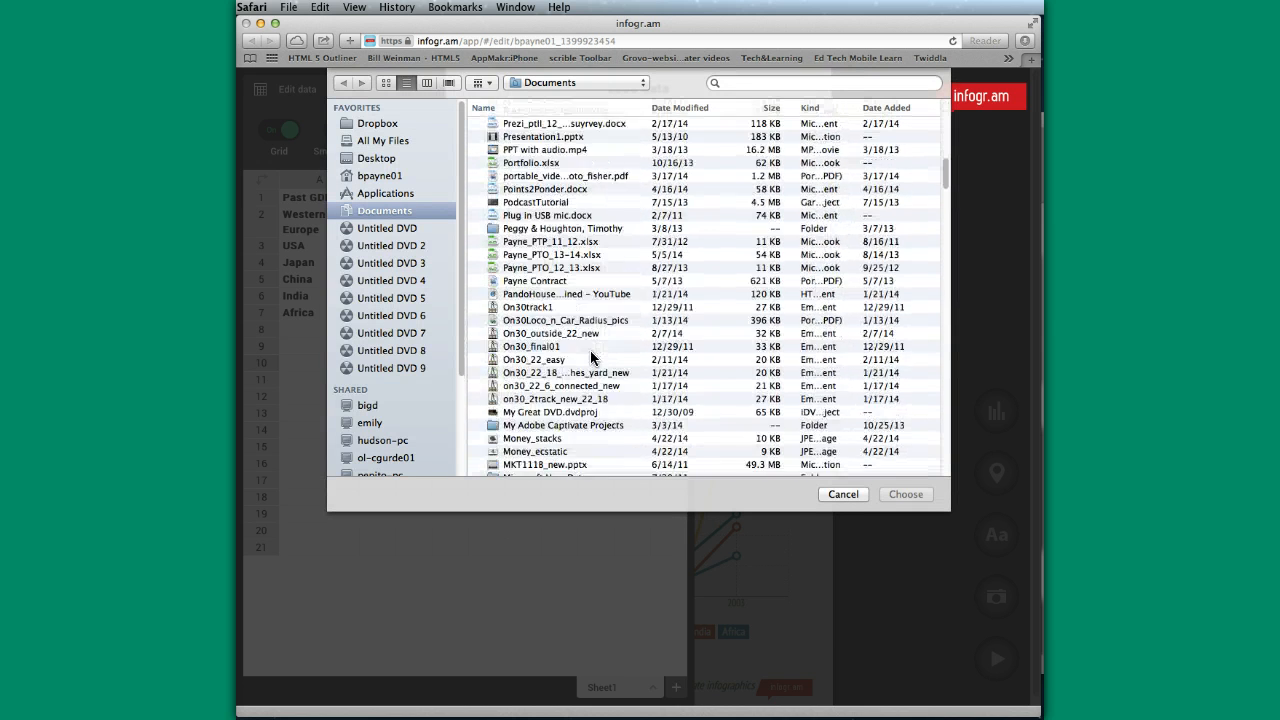
scroll(592, 357, down, 12)
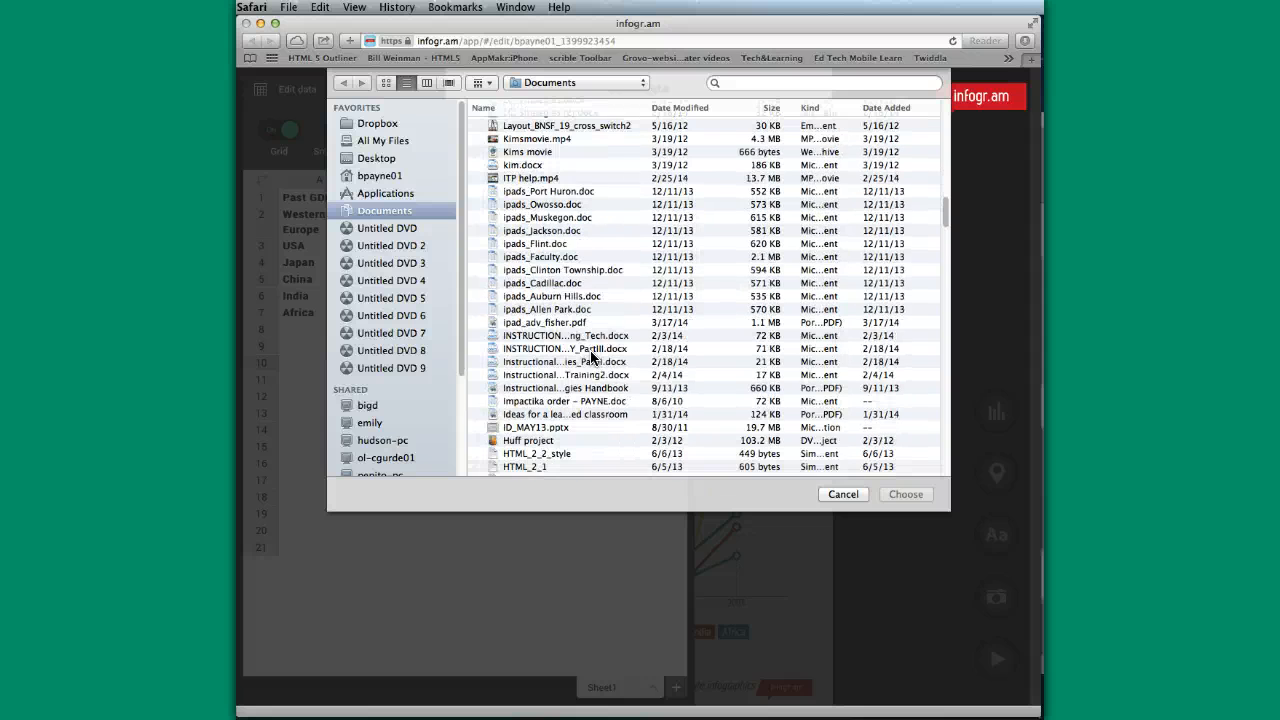
scroll(592, 357, down, 15)
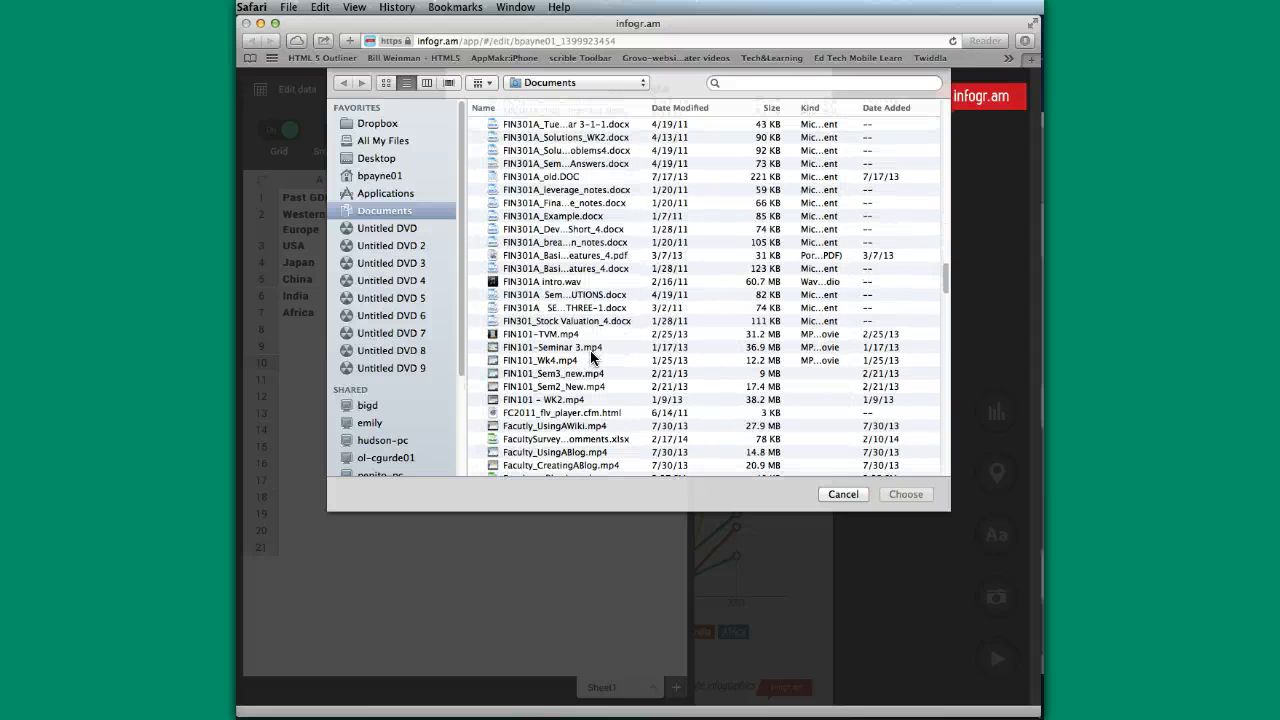
scroll(592, 357, down, 3)
click(535, 341)
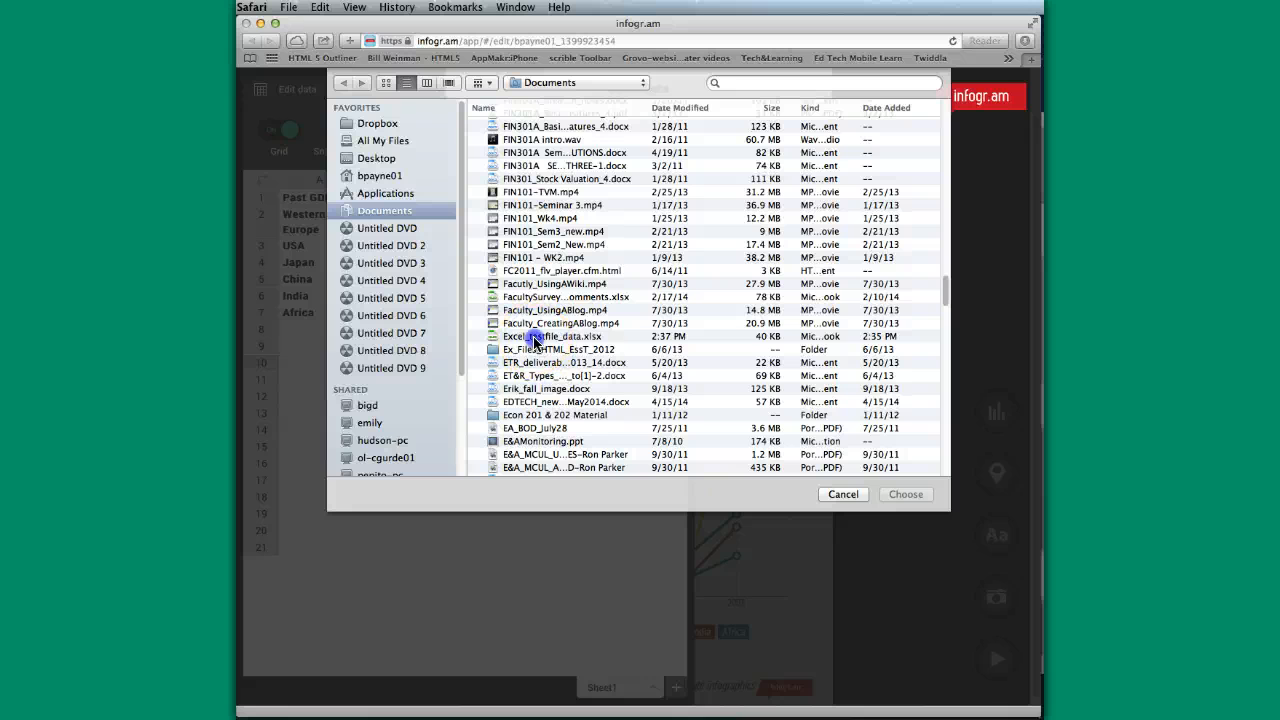
click(900, 494)
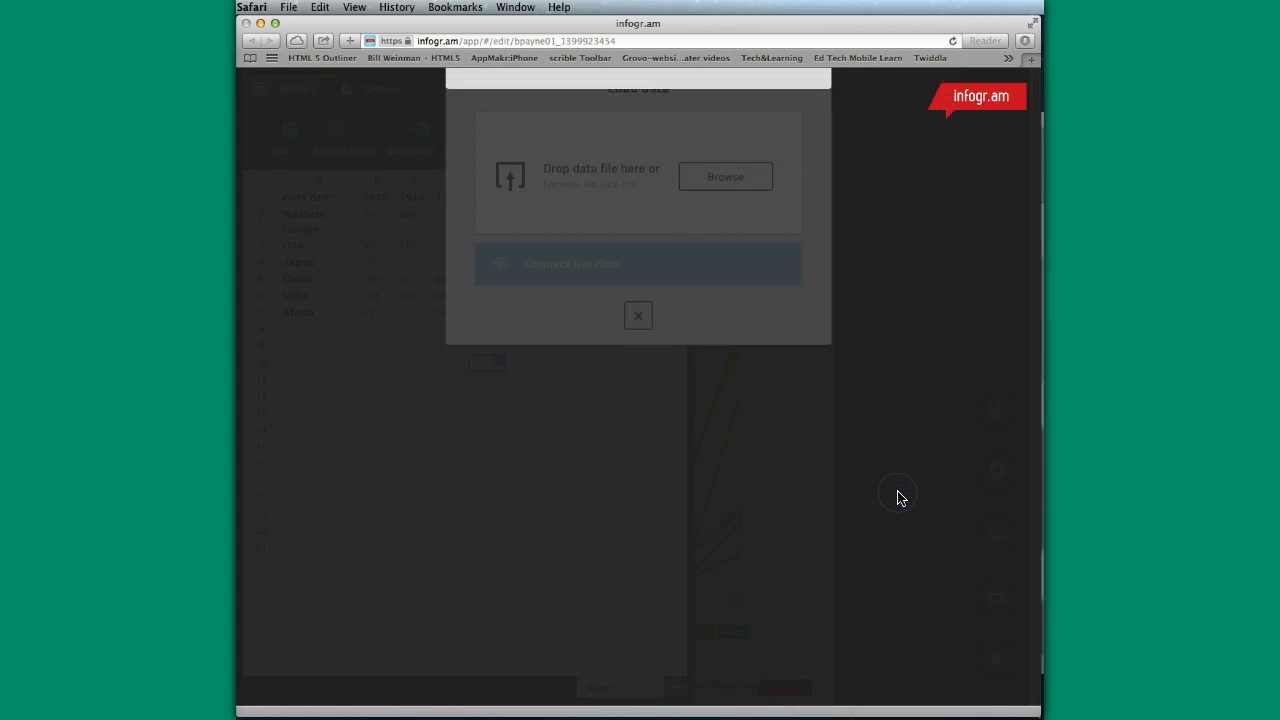
click(655, 352)
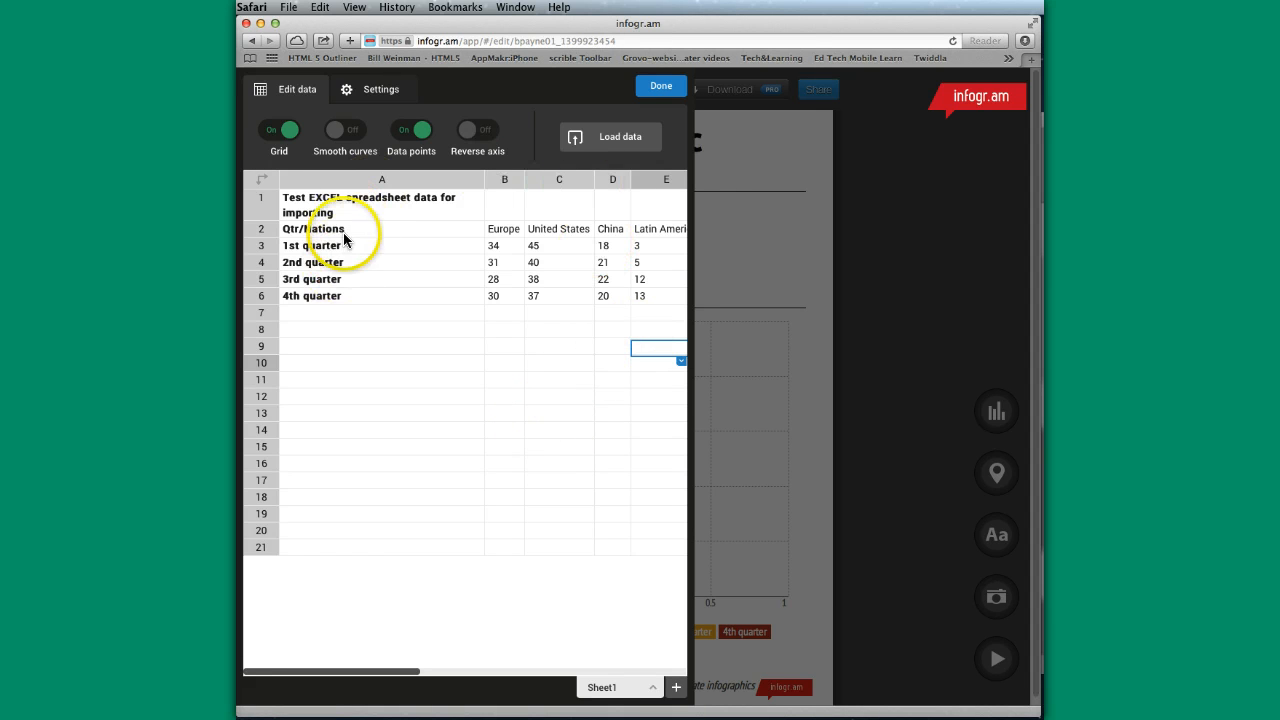
click(661, 86)
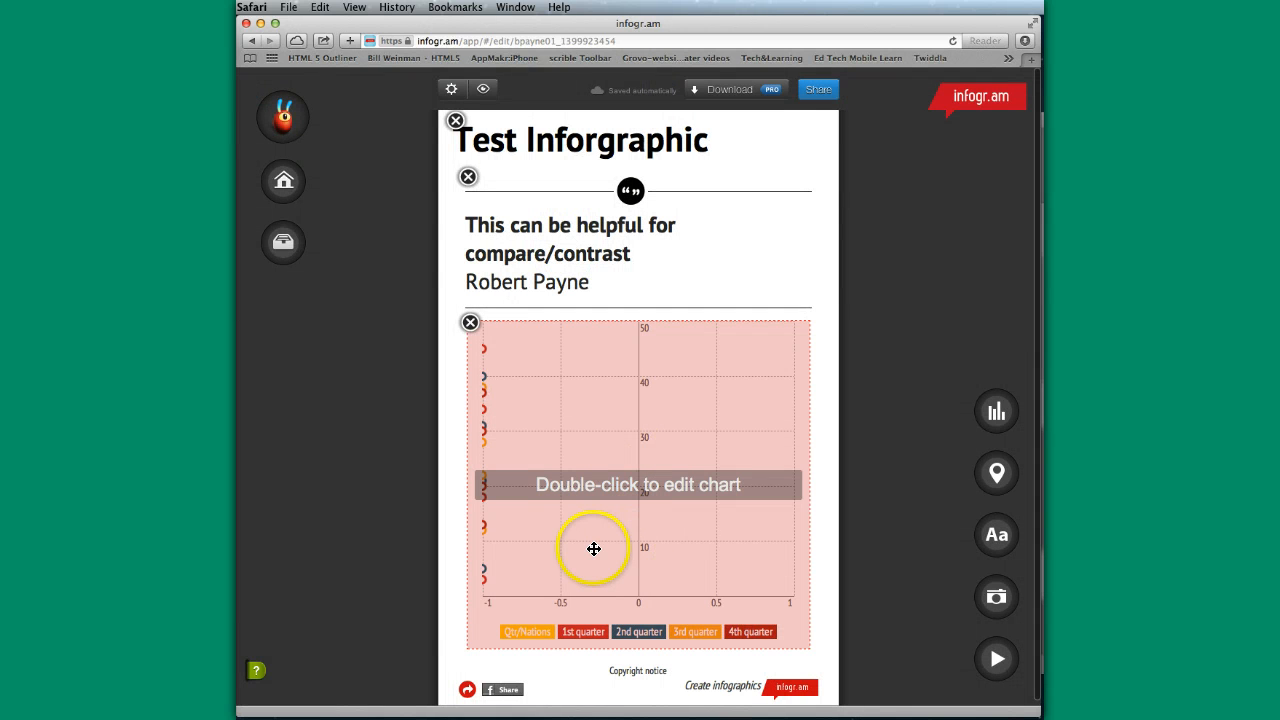
- Add a standard pie chart to the infographic
scroll(578, 552, down, 1)
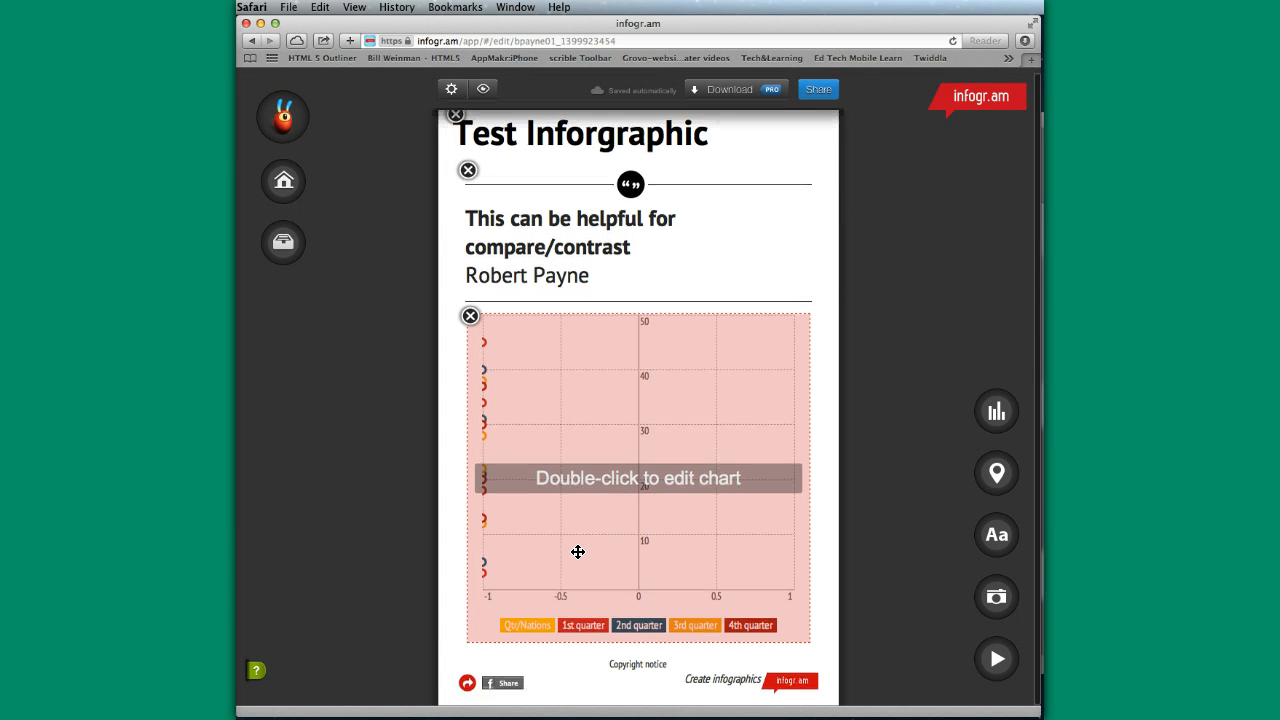
scroll(595, 545, up, 1)
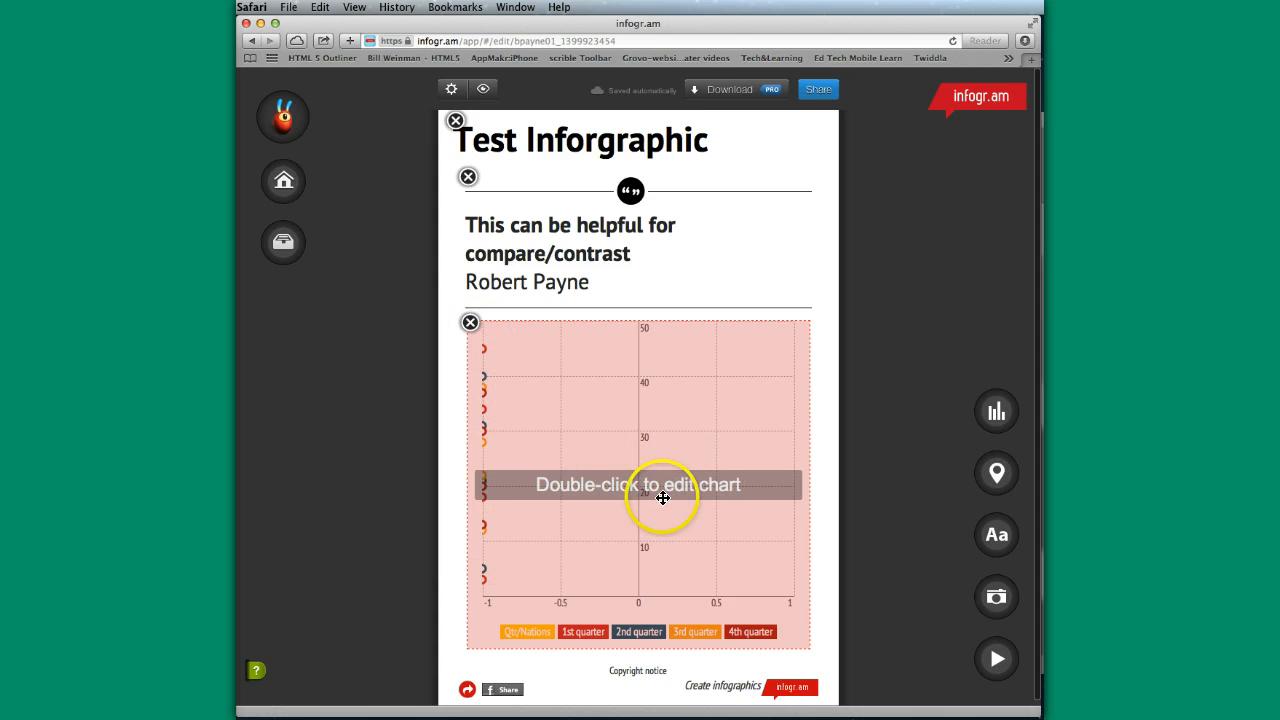
click(997, 412)
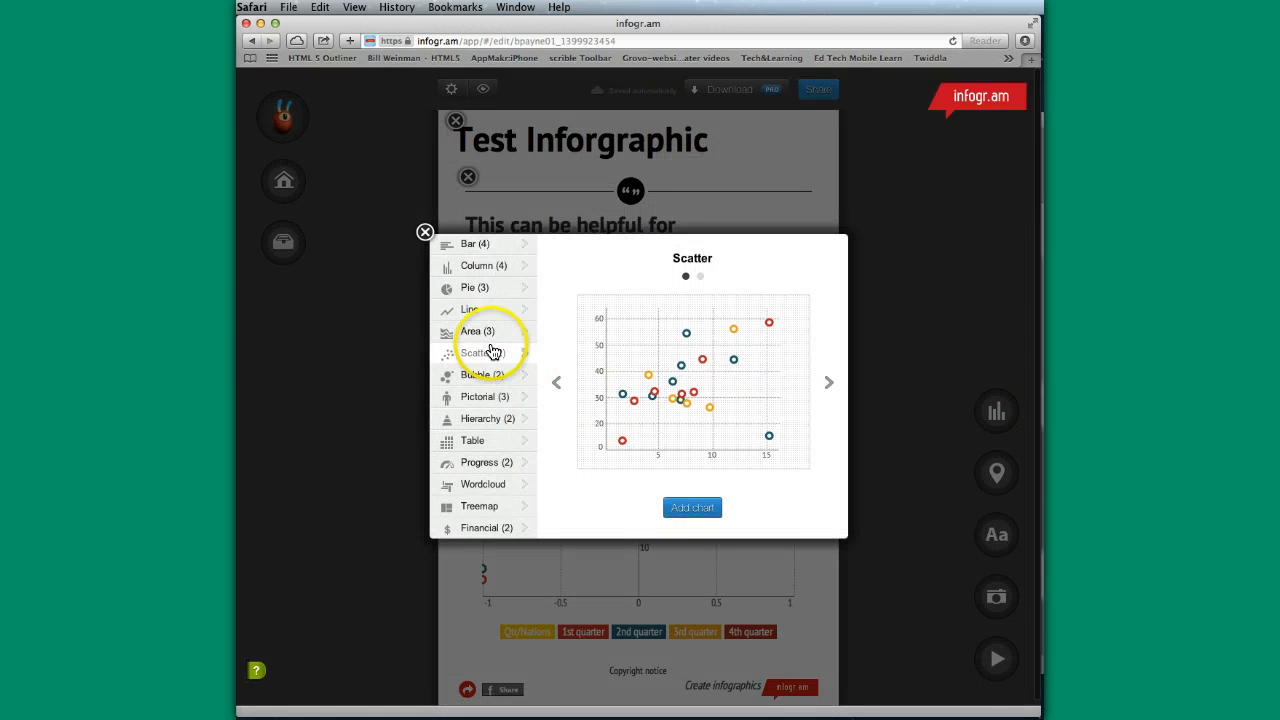
click(468, 287)
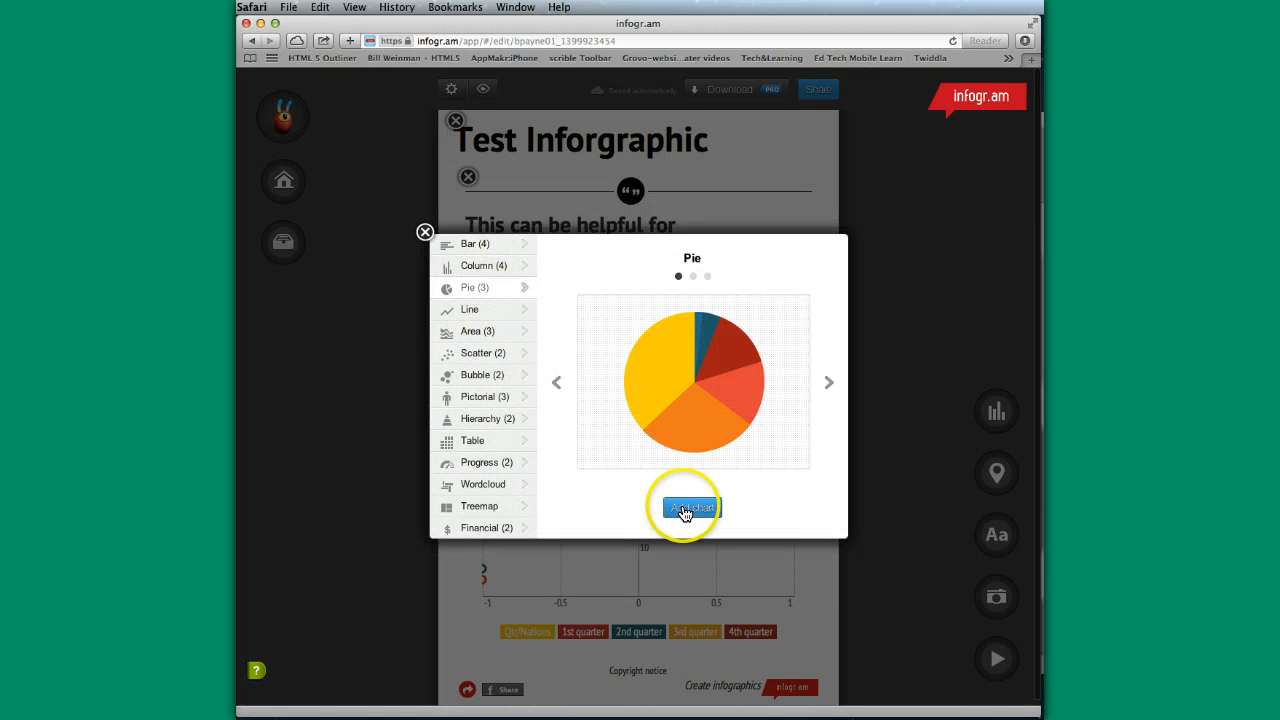
click(684, 509)
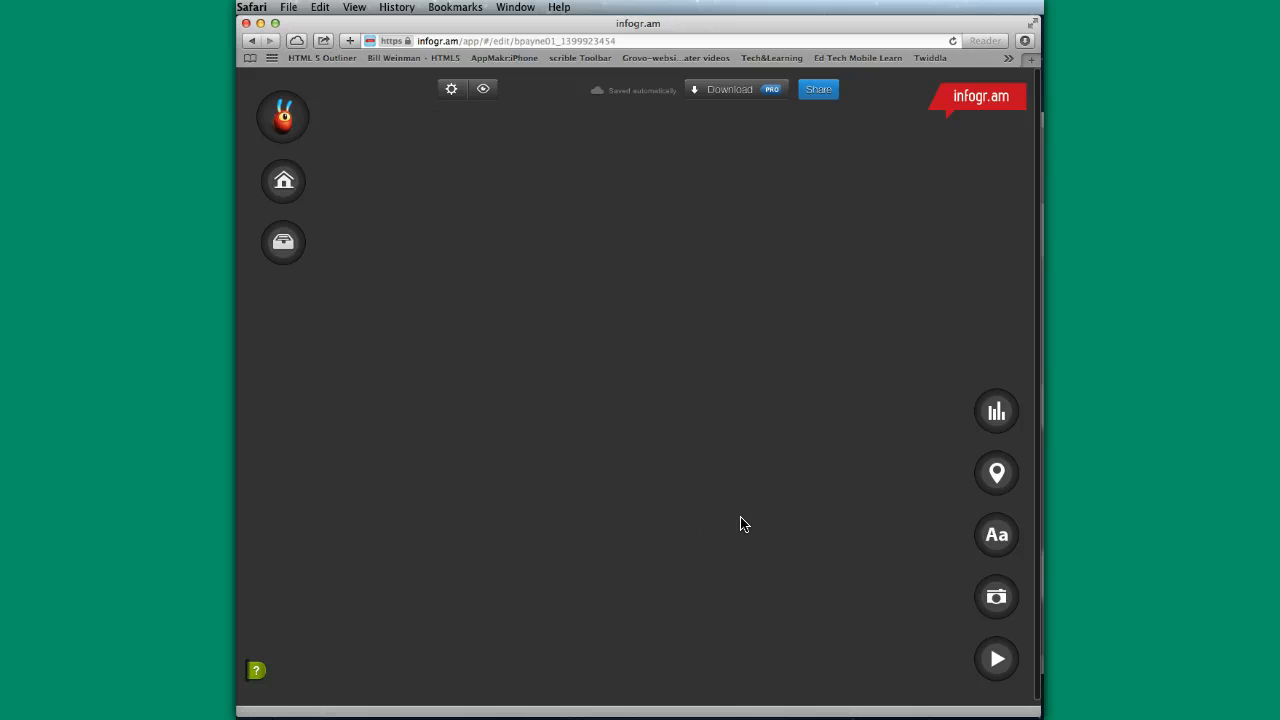
- Replace the pie chart's sample data by uploading Excel_testfile_data.xlsx from the Documents folder, and finish editing the chart
scroll(735, 522, down, 5)
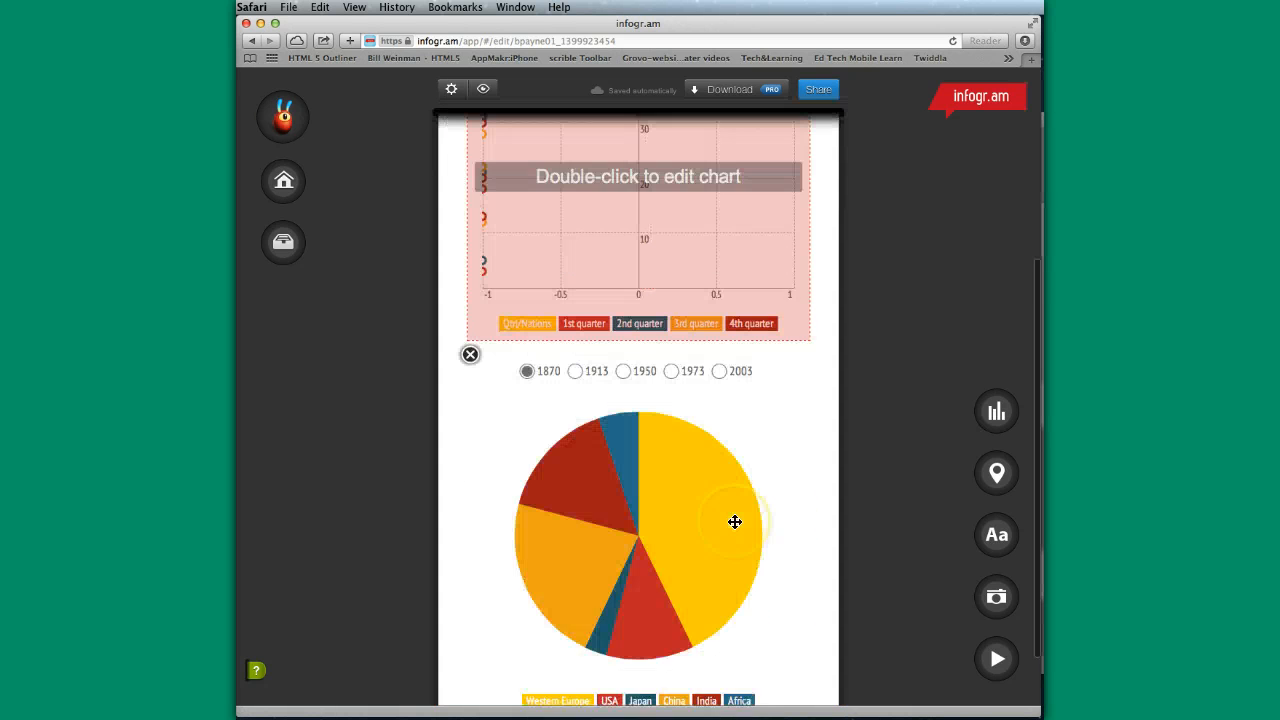
scroll(735, 522, down, 2)
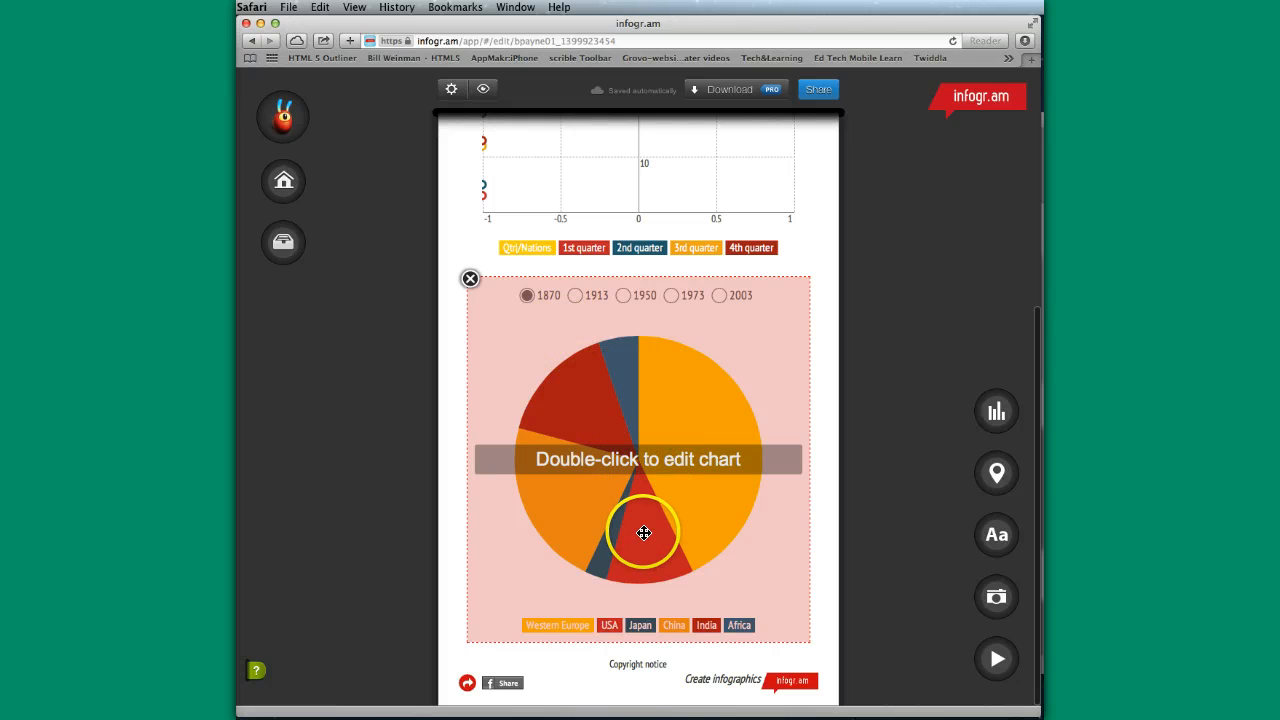
scroll(643, 533, up, 3)
scroll(643, 533, down, 3)
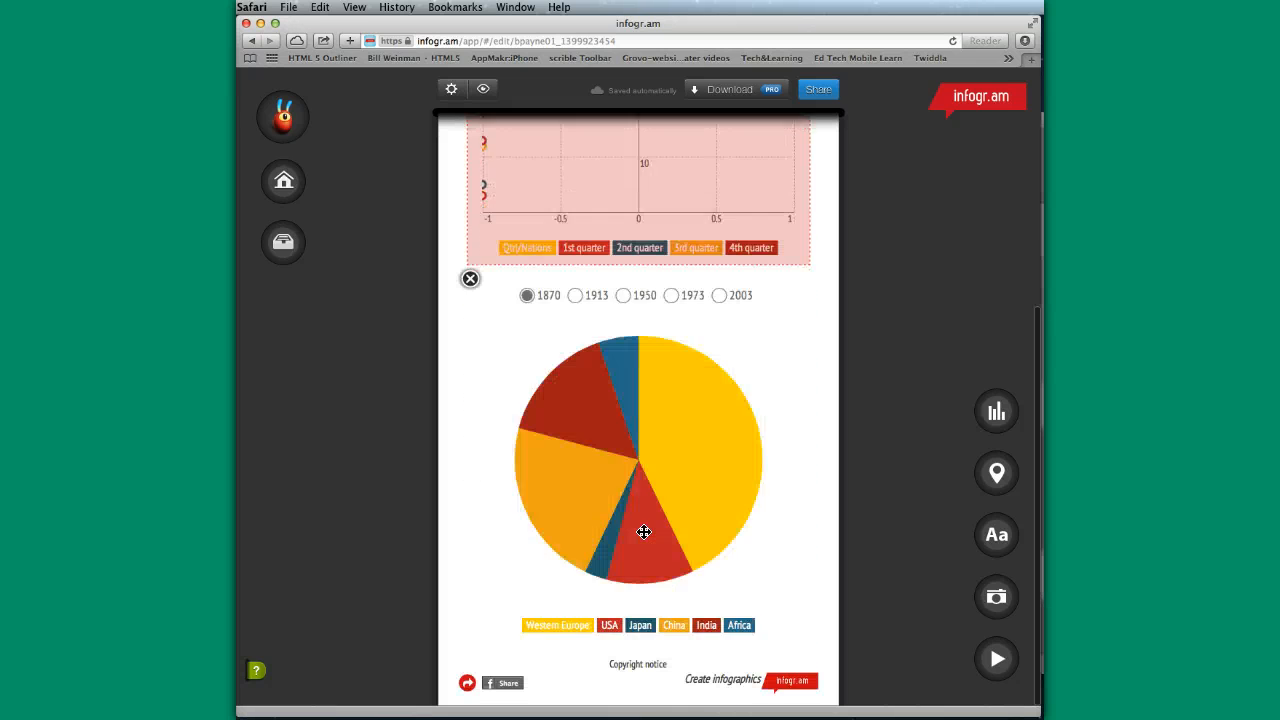
double_click(641, 461)
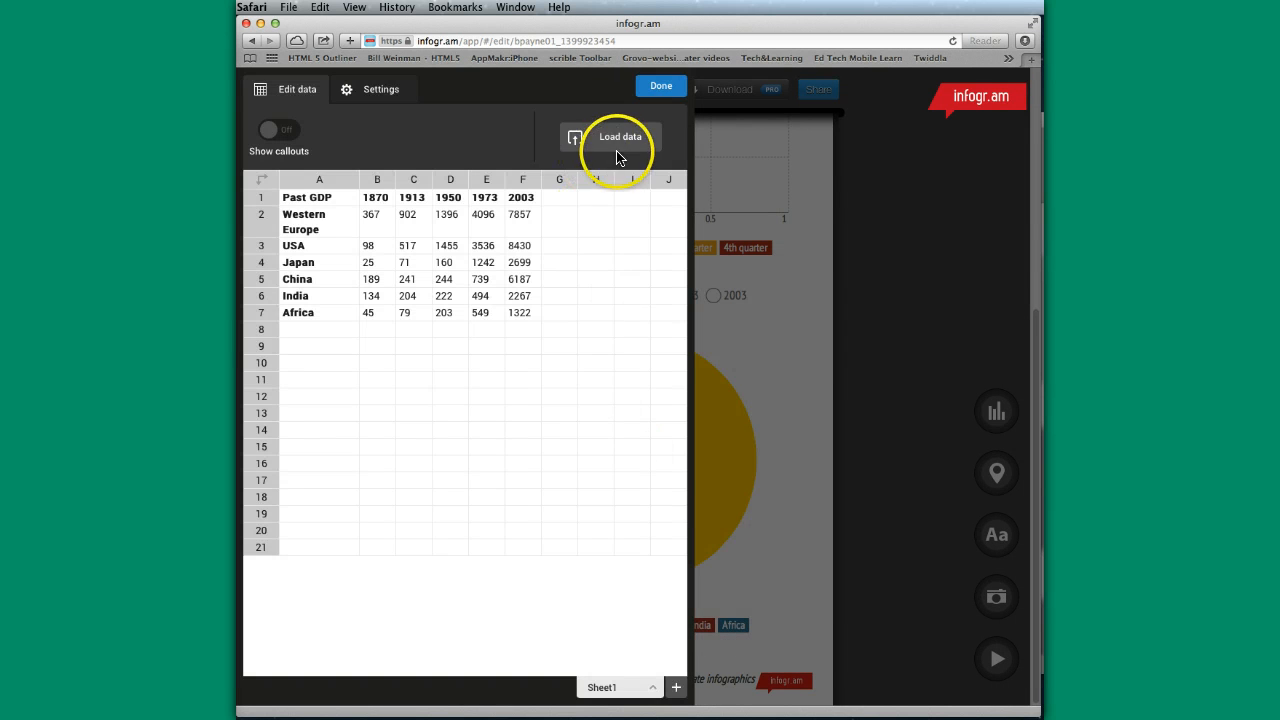
click(615, 140)
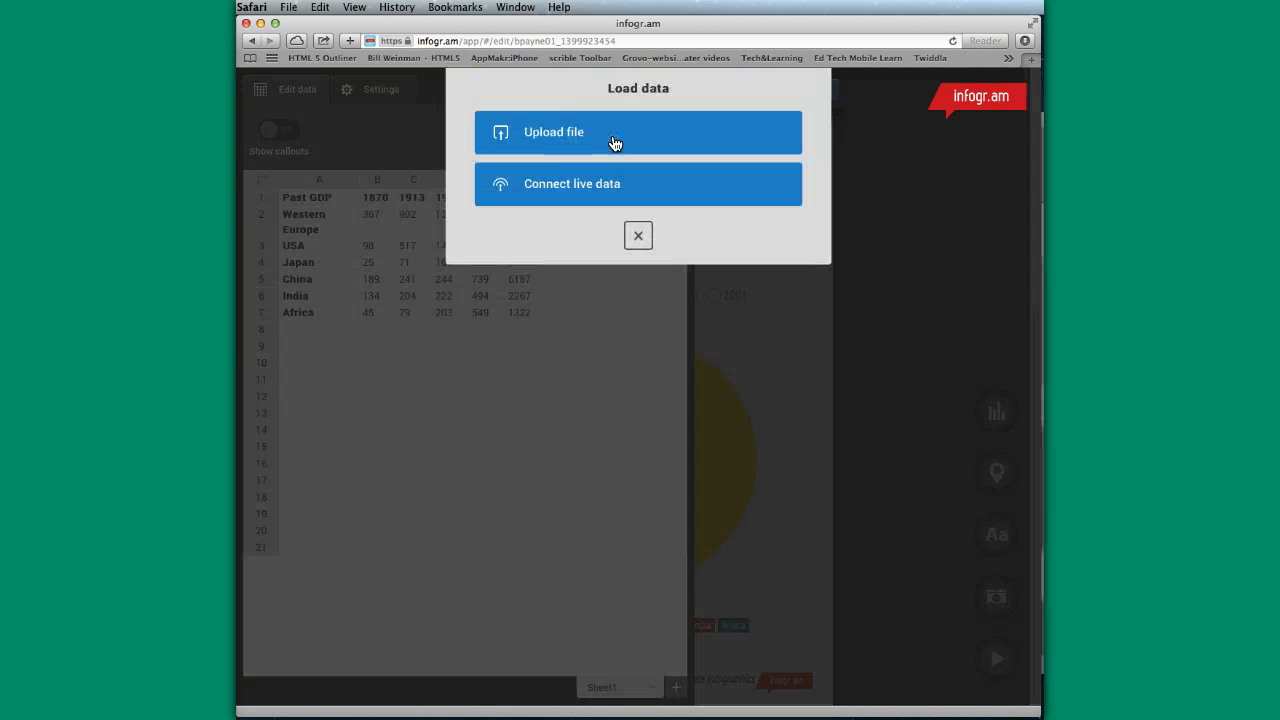
click(565, 136)
click(720, 171)
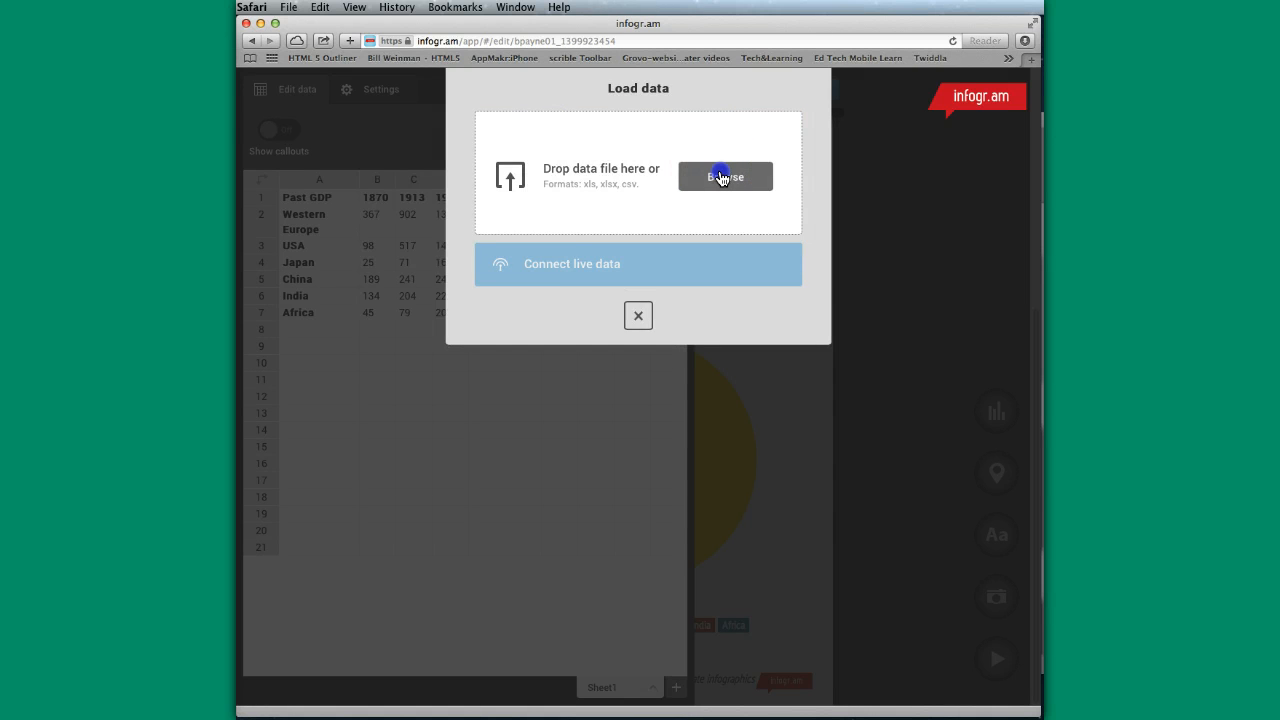
scroll(540, 410, down, 15)
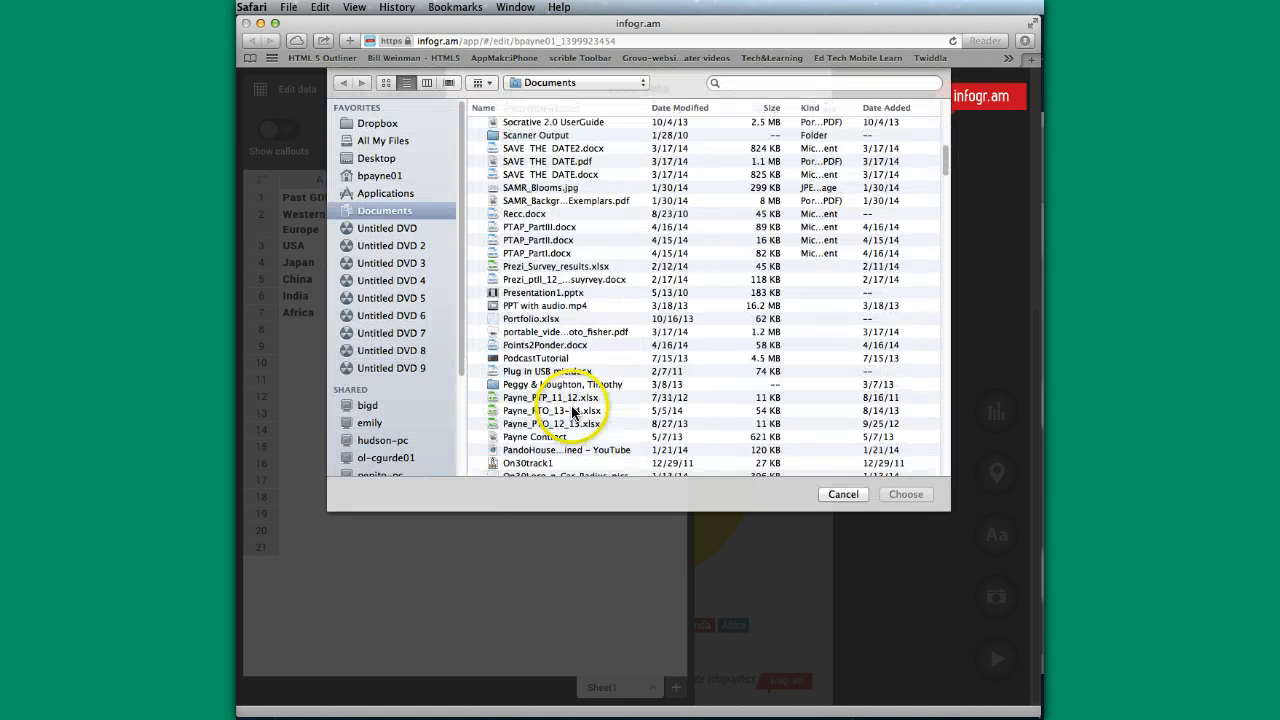
scroll(552, 391, down, 20)
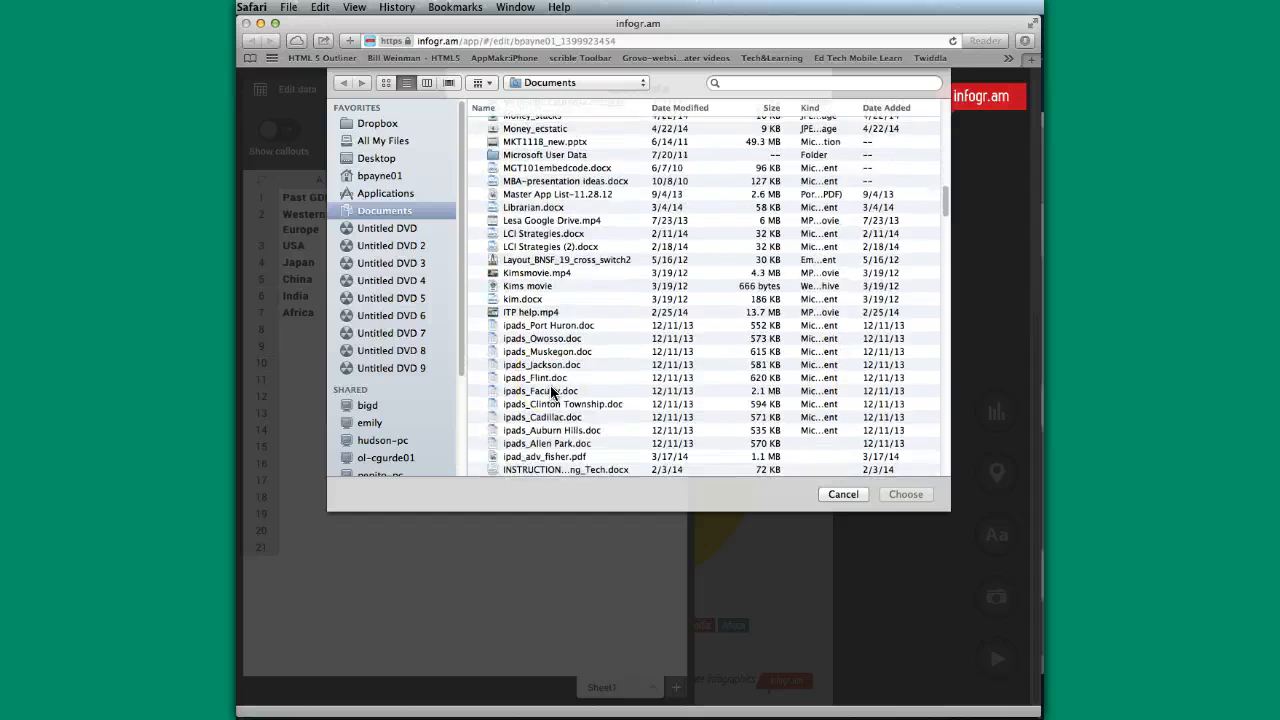
scroll(551, 391, down, 20)
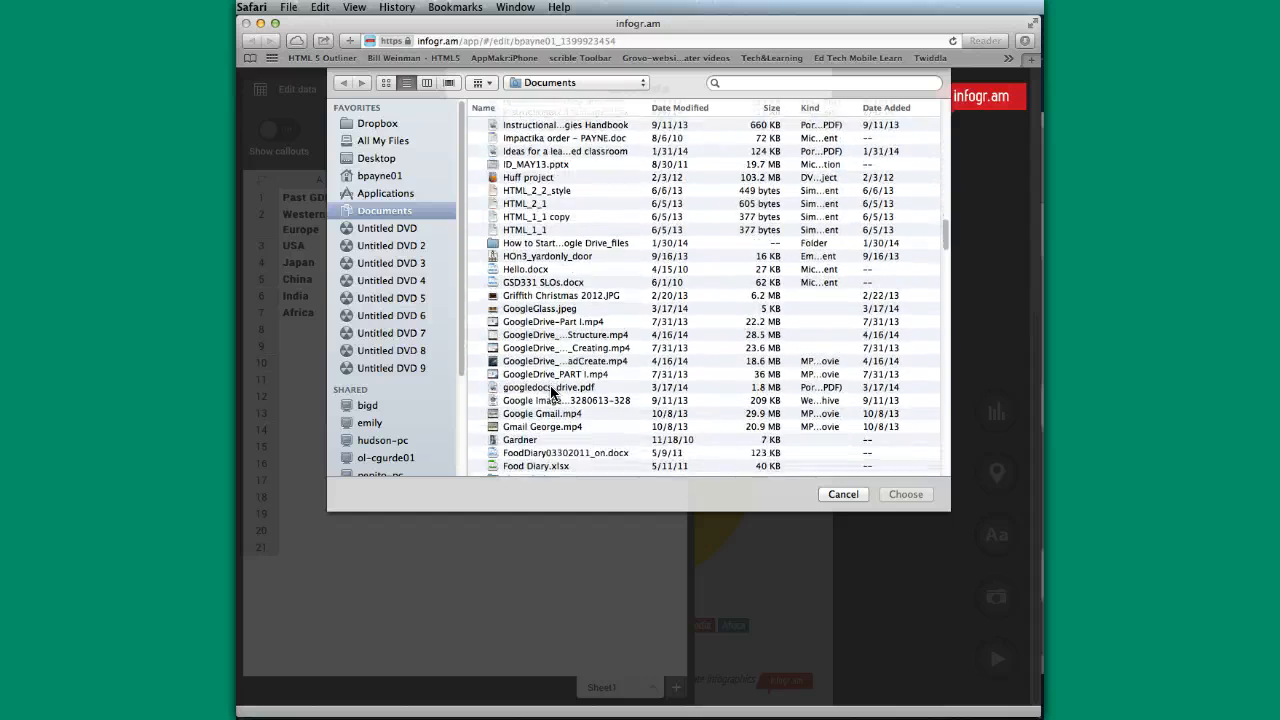
scroll(551, 391, down, 20)
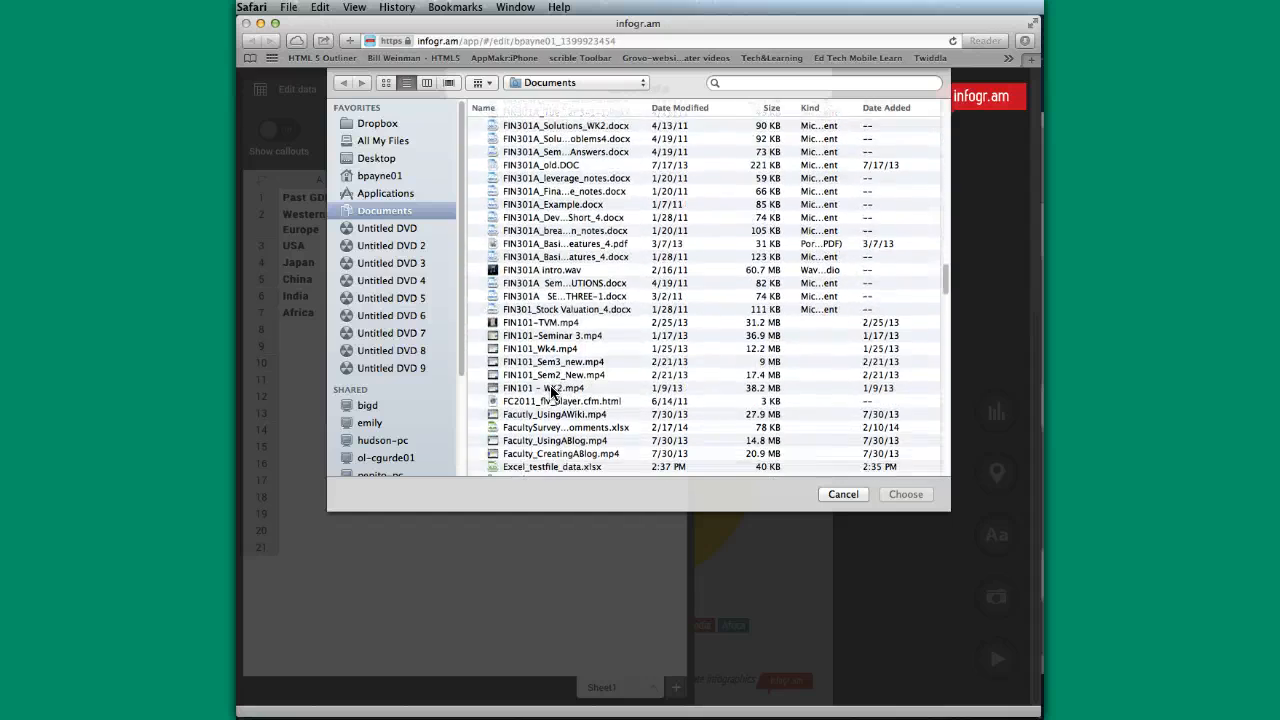
click(537, 321)
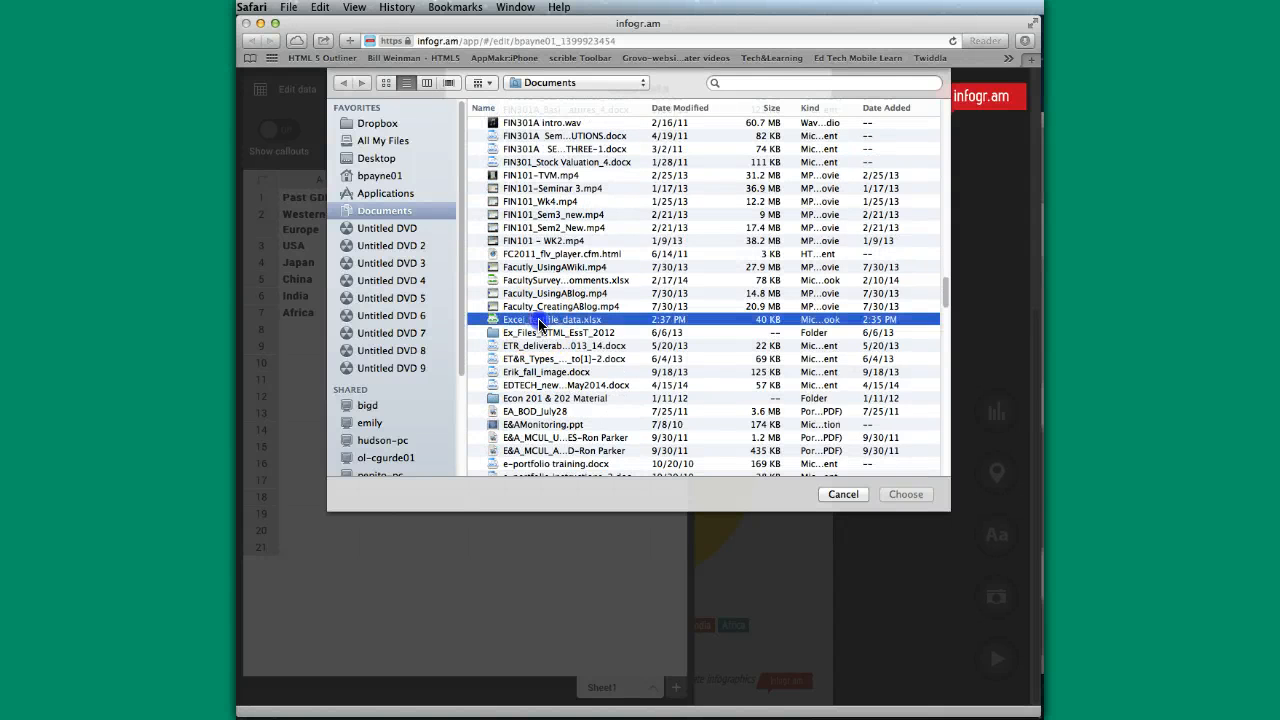
click(906, 494)
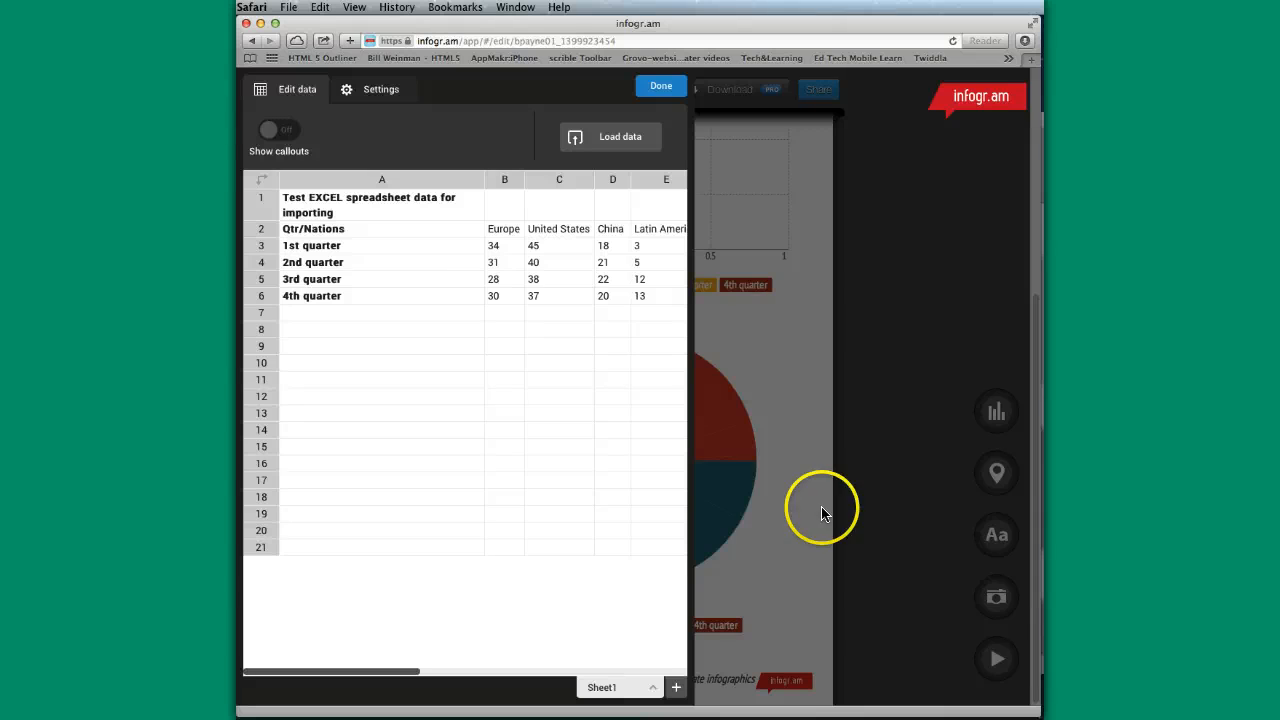
click(657, 86)
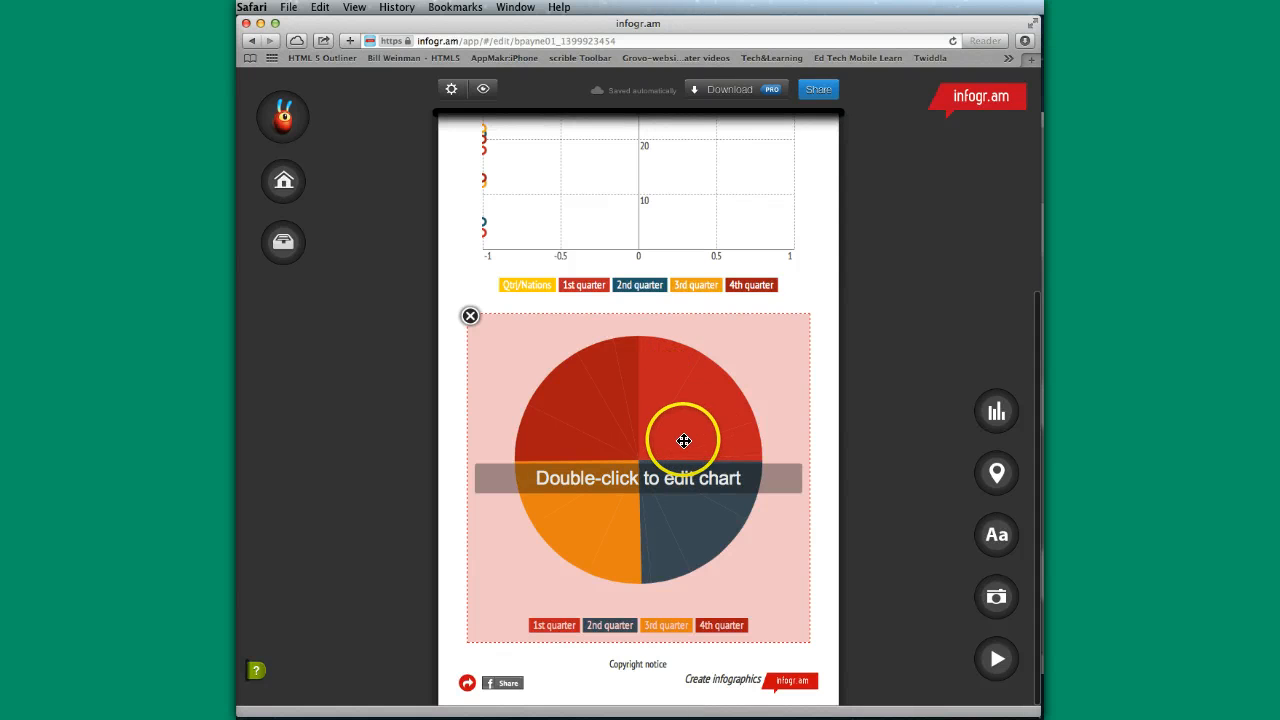
- Examine the pie chart's imported data and its type, colour and height settings, and close the chart editor
scroll(706, 434, up, 5)
scroll(711, 480, down, 5)
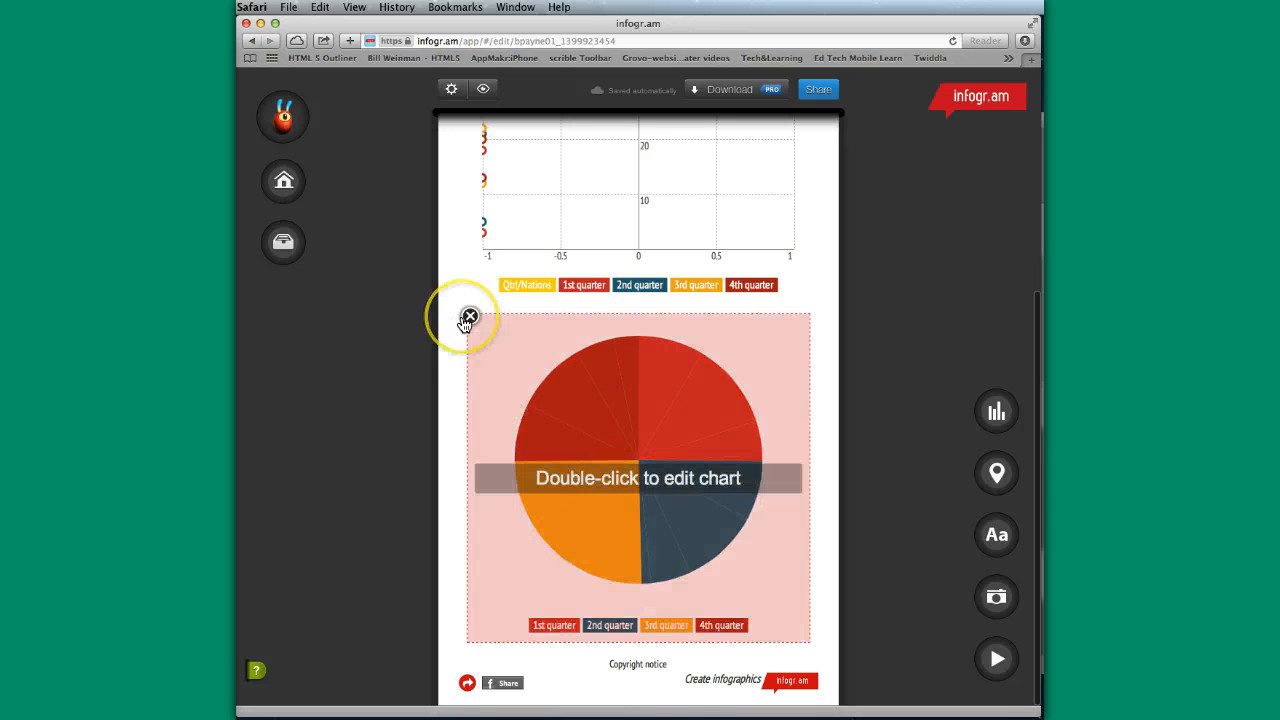
double_click(625, 482)
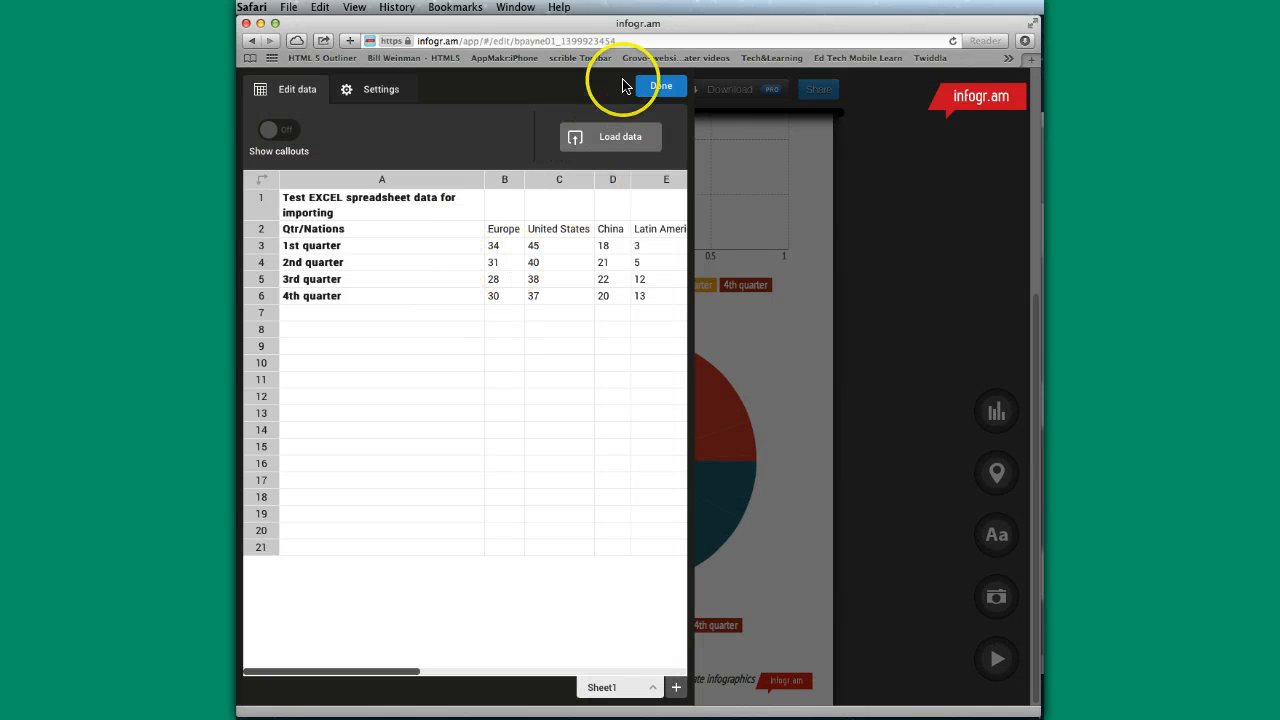
click(391, 92)
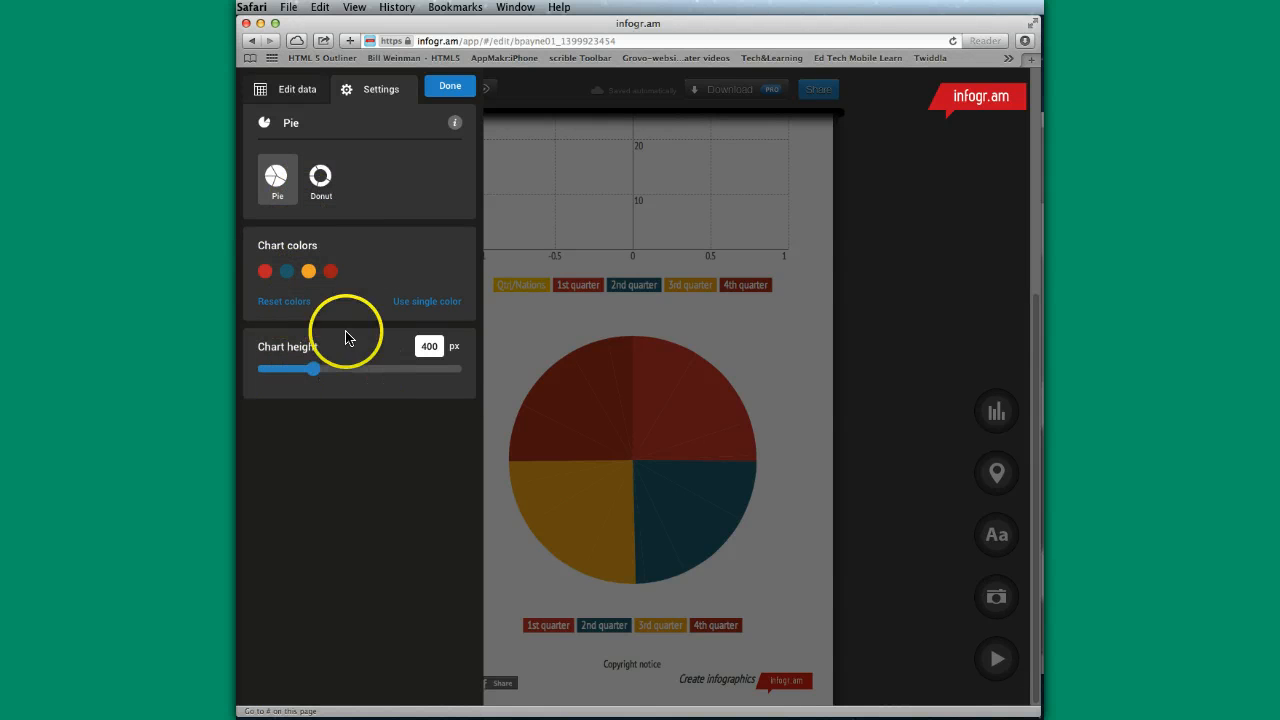
click(450, 86)
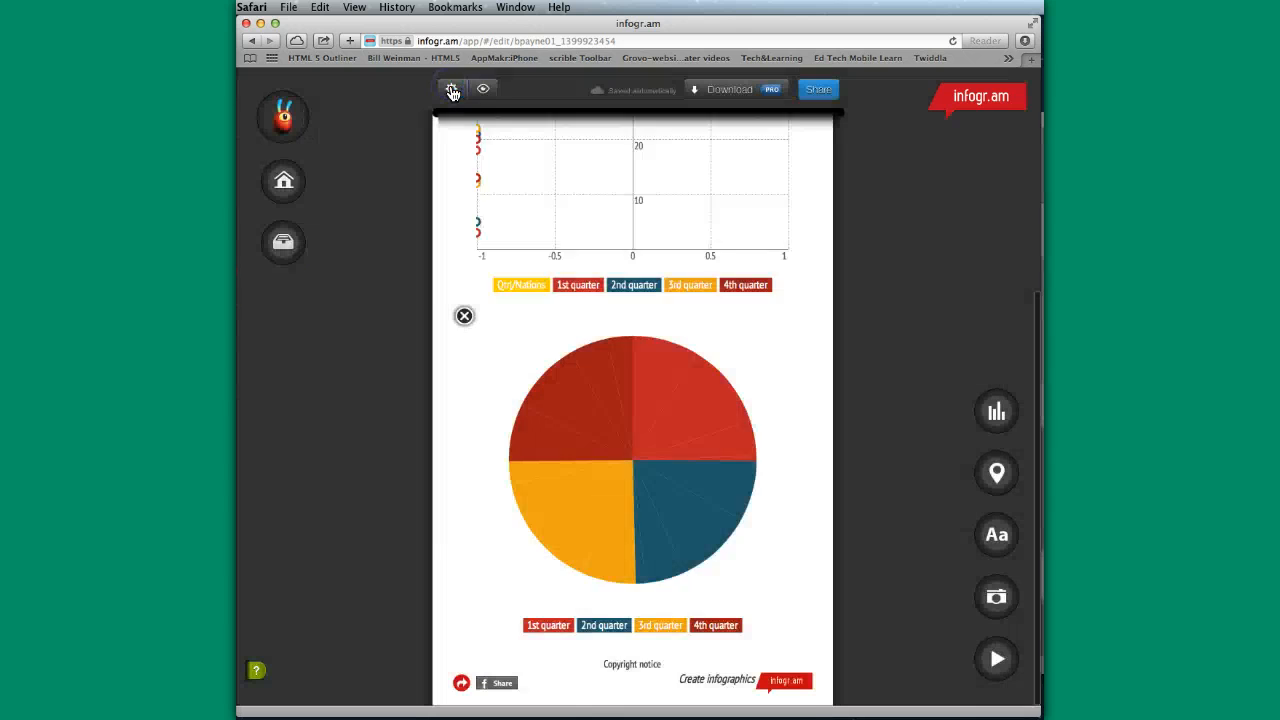
- Add a headline text element to the infographic below the pie chart
scroll(763, 393, up, 5)
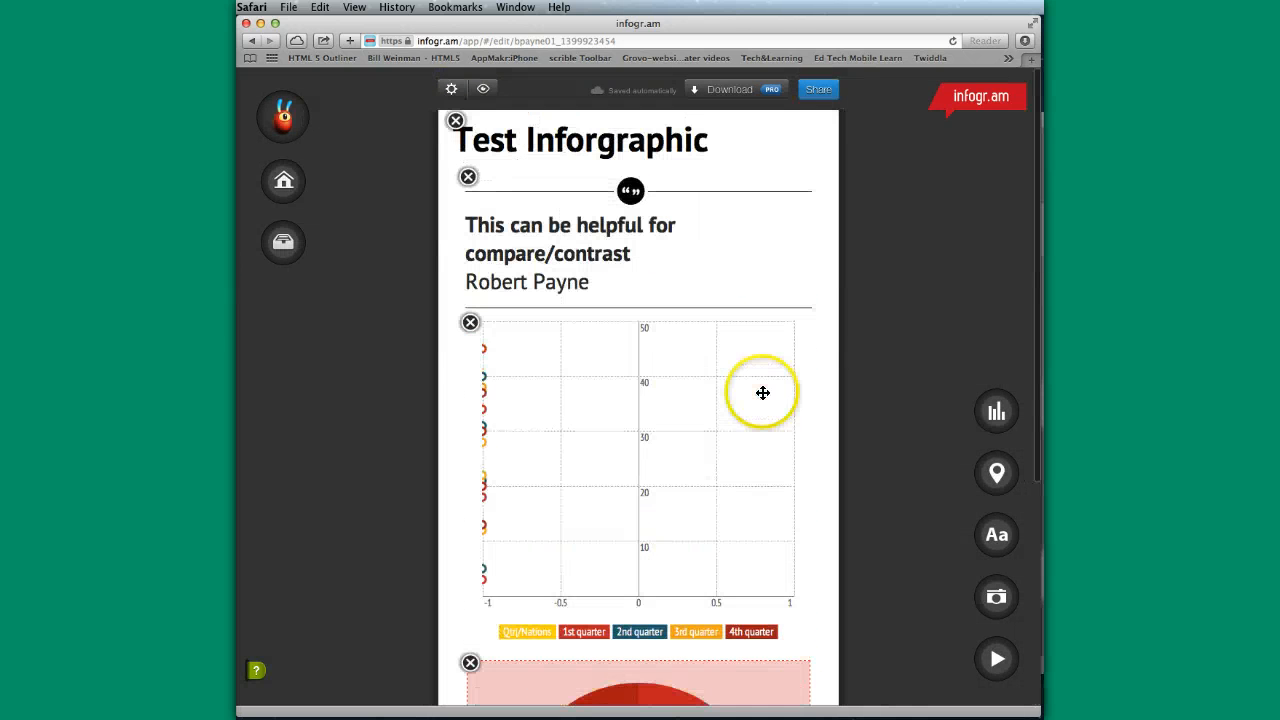
scroll(760, 391, down, 3)
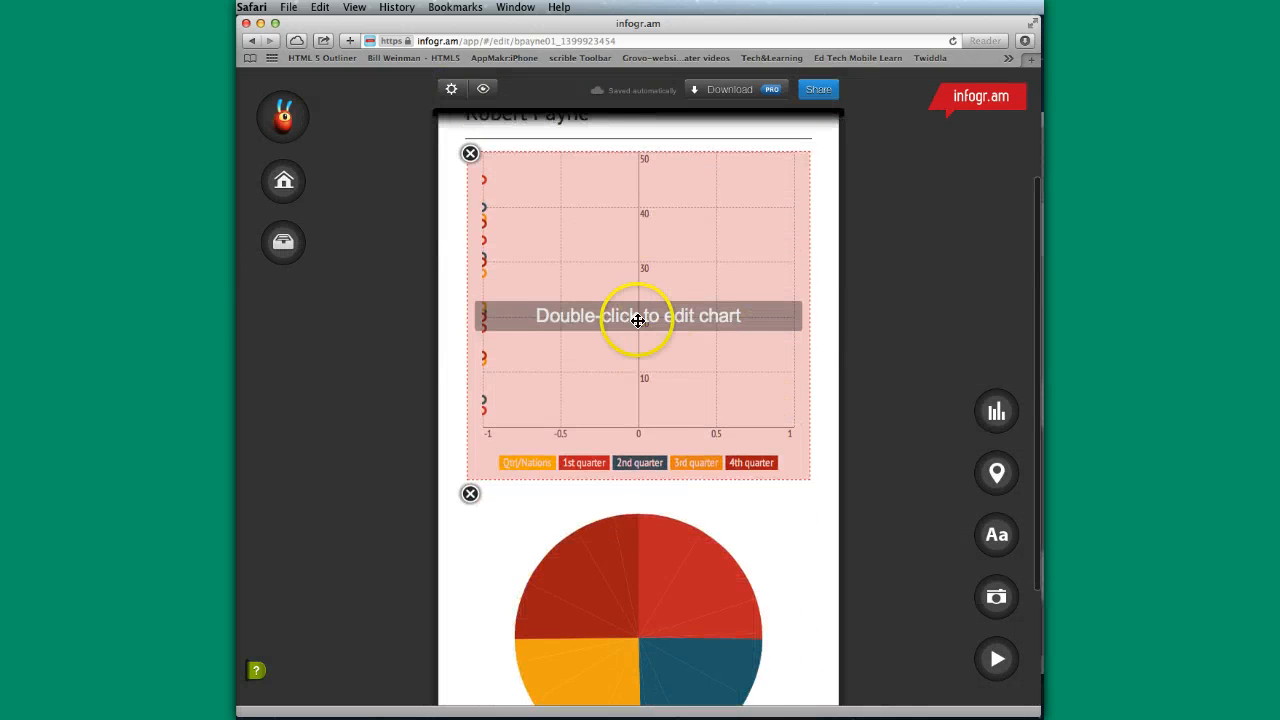
scroll(660, 330, down, 3)
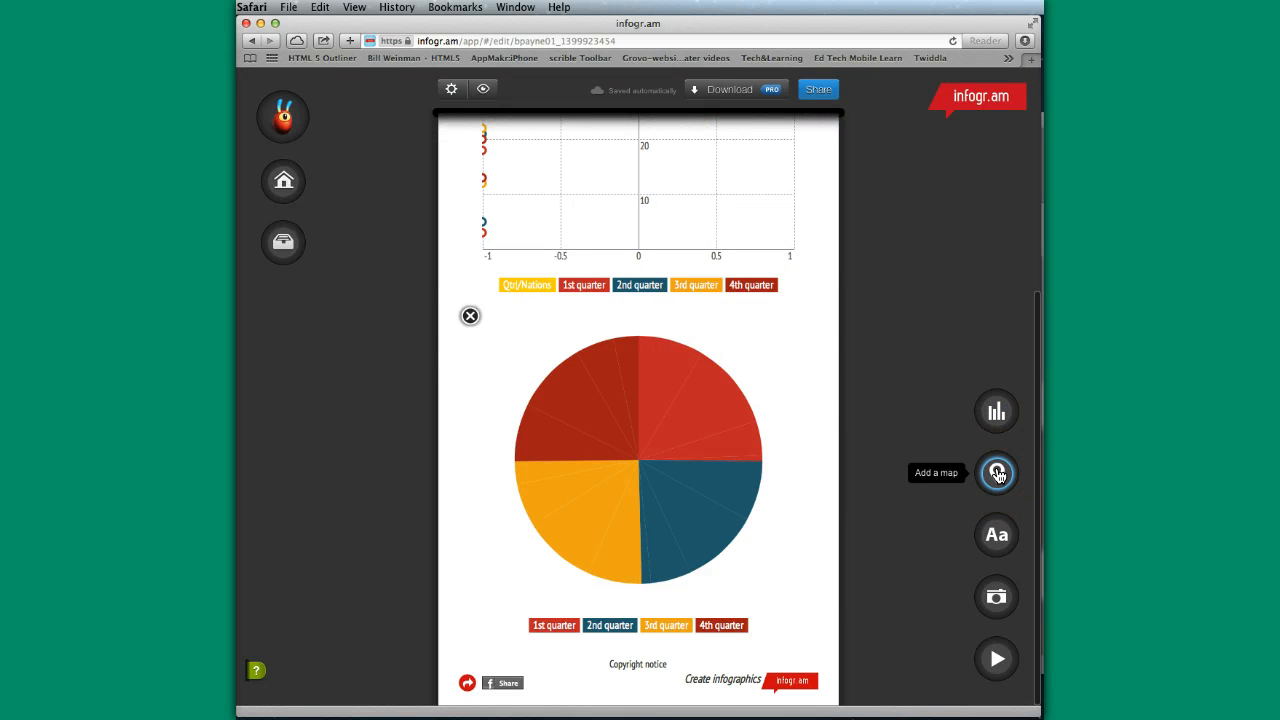
click(996, 536)
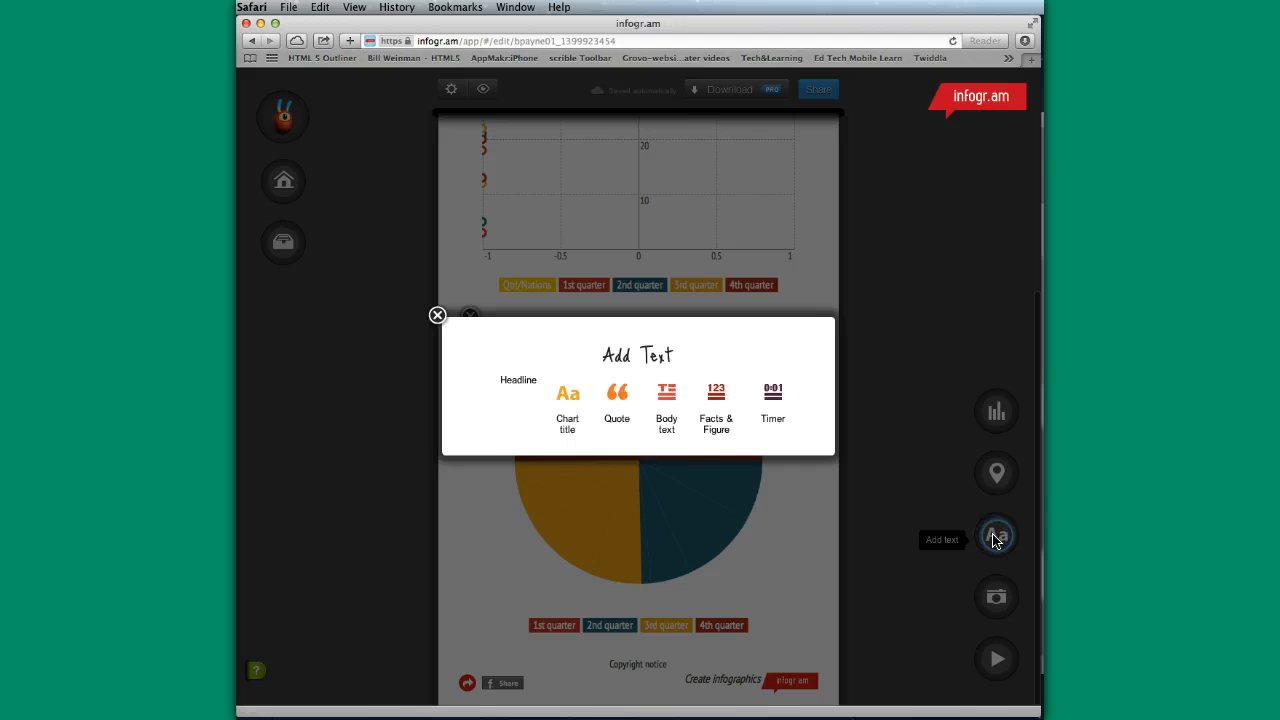
click(557, 537)
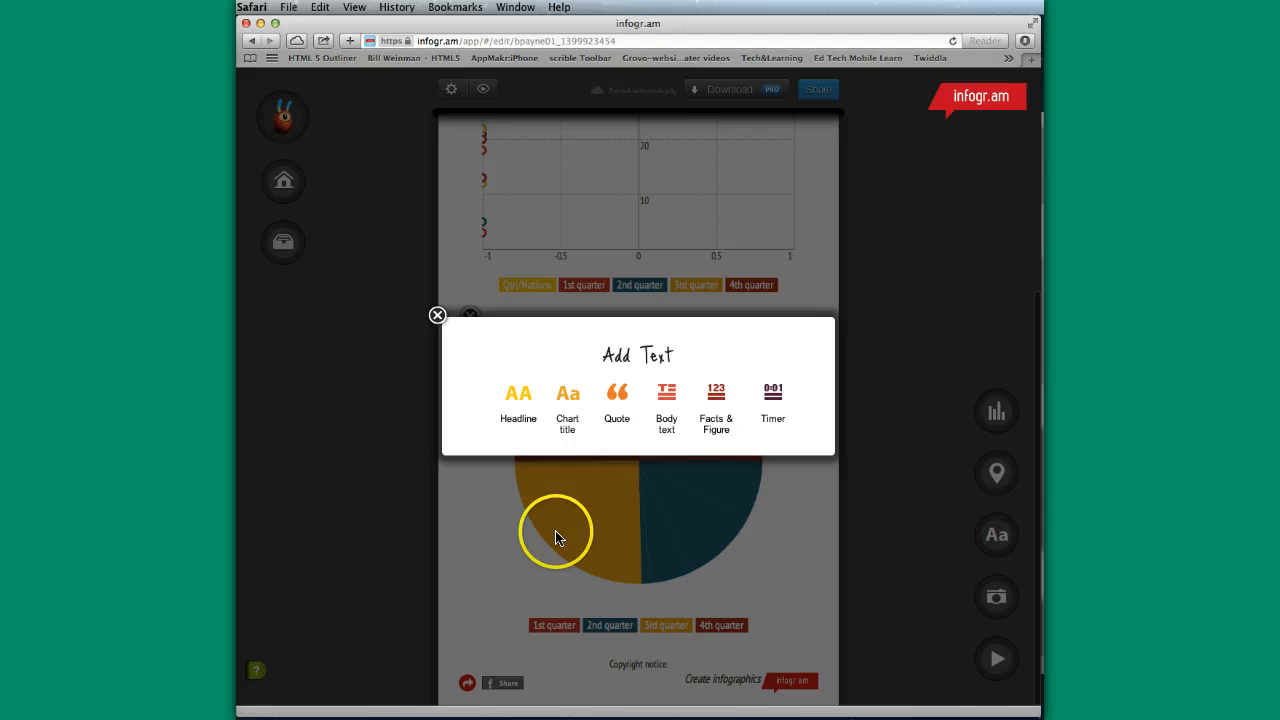
click(518, 400)
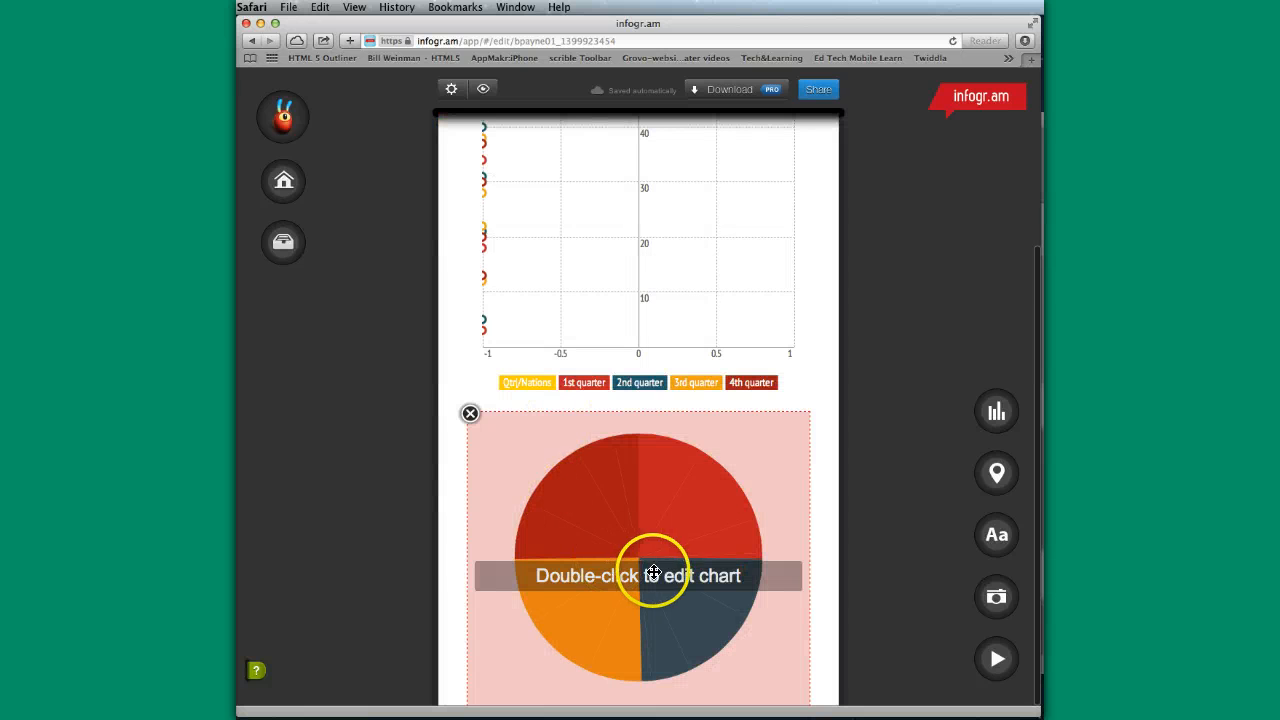
- Enter "This is a chart for sales for the quarter." as the headline under the pie chart
drag(1039, 479, 1041, 620)
double_click(541, 620)
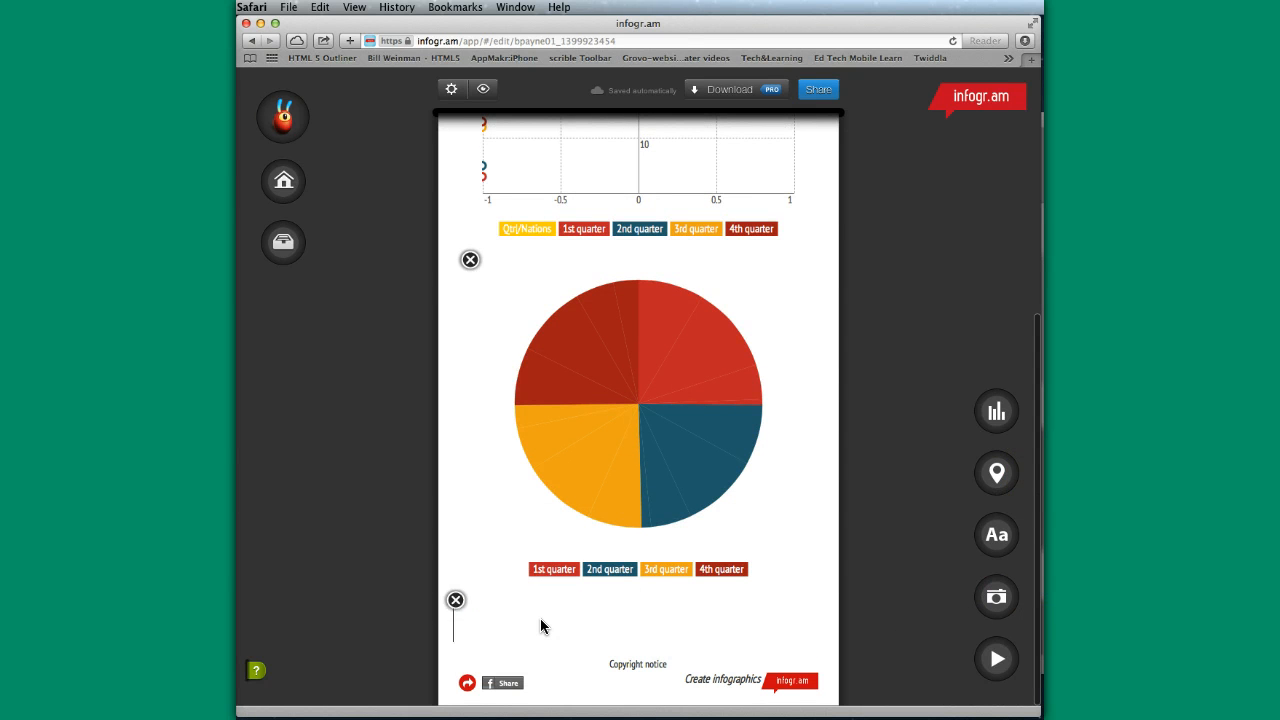
text(Thua u)
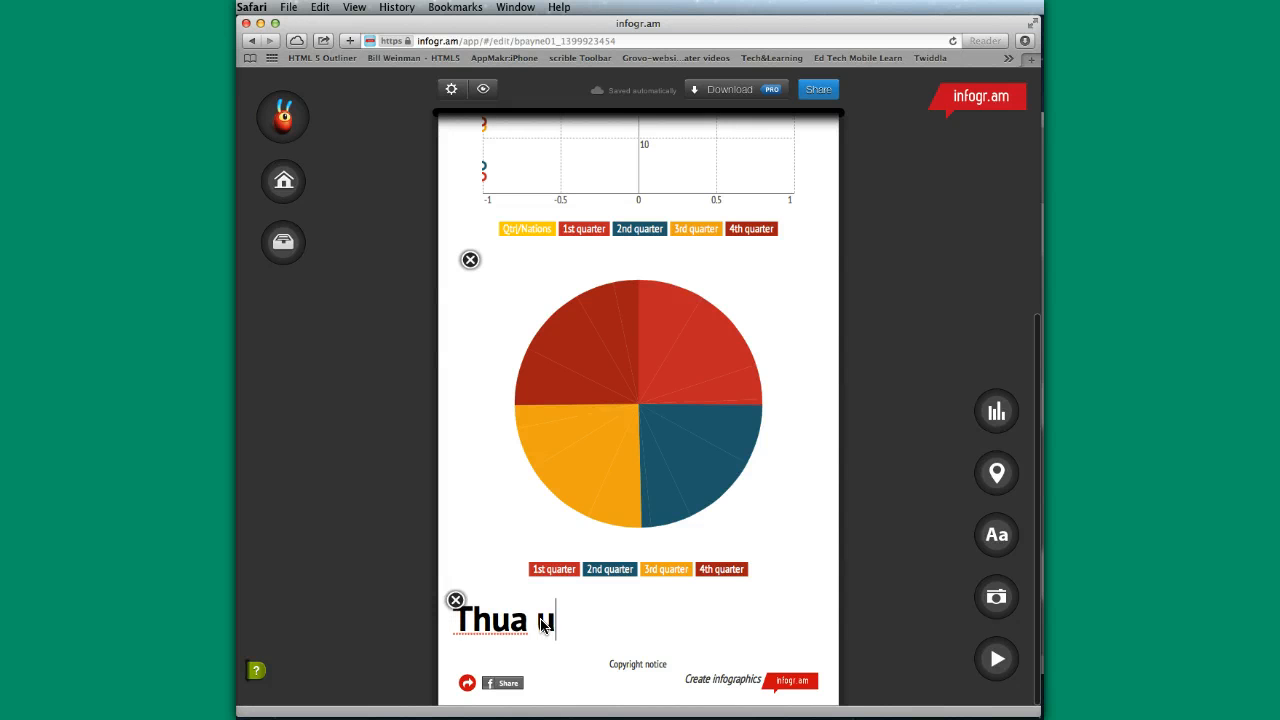
key(BackSpace)
key(BackSpace)
key(BackSpace)
text(u)
key(BackSpace)
text(is ua)
key(BackSpace)
key(BackSpace)
text(ia)
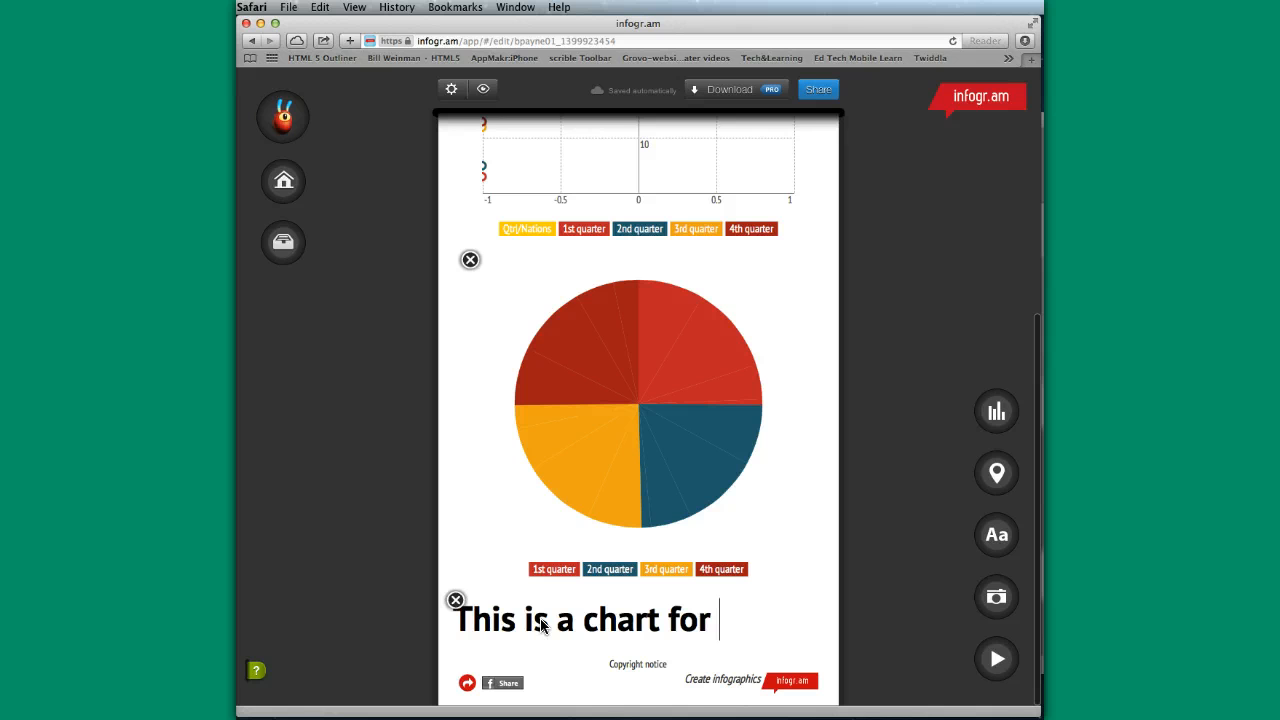
text(for t)
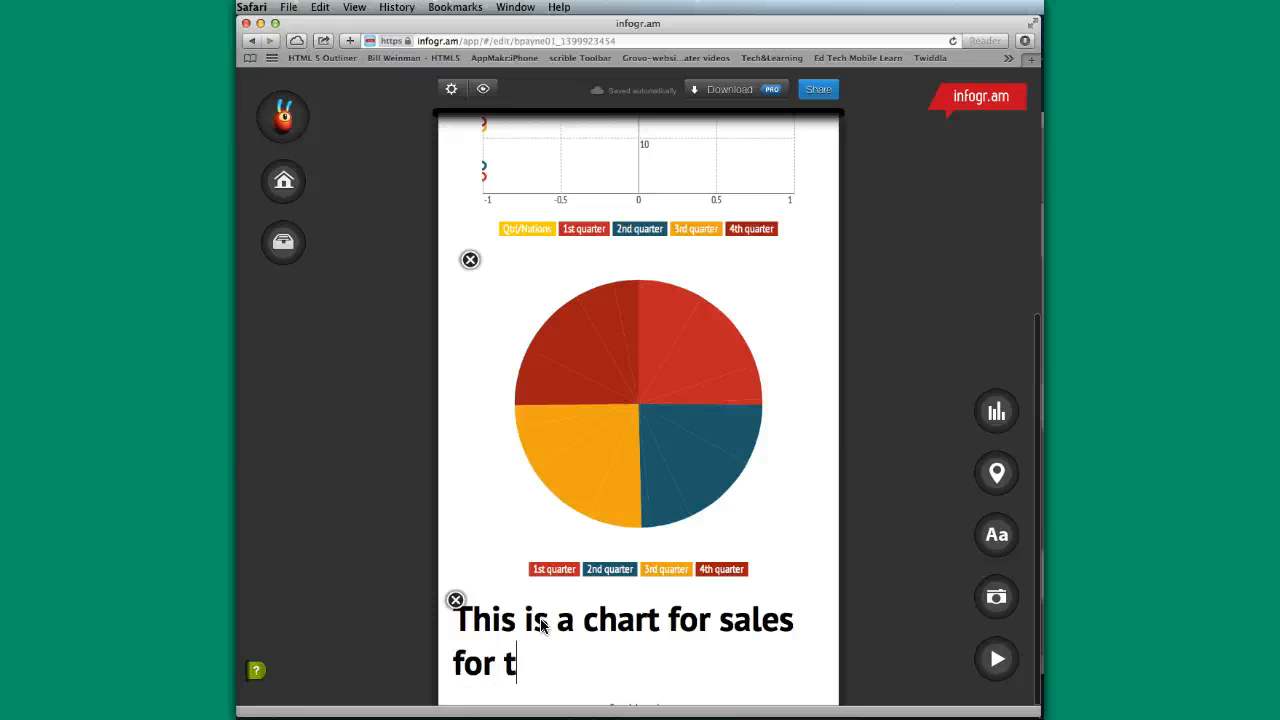
text(he quaret)
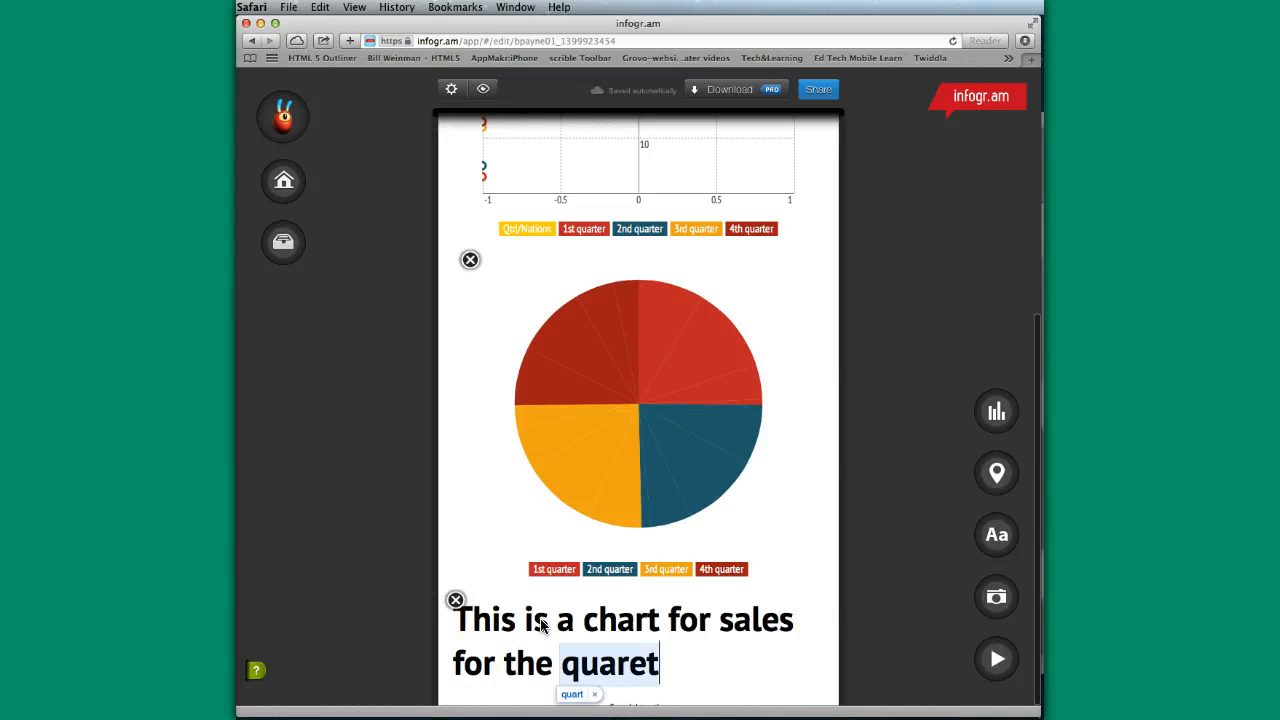
key(BackSpace)
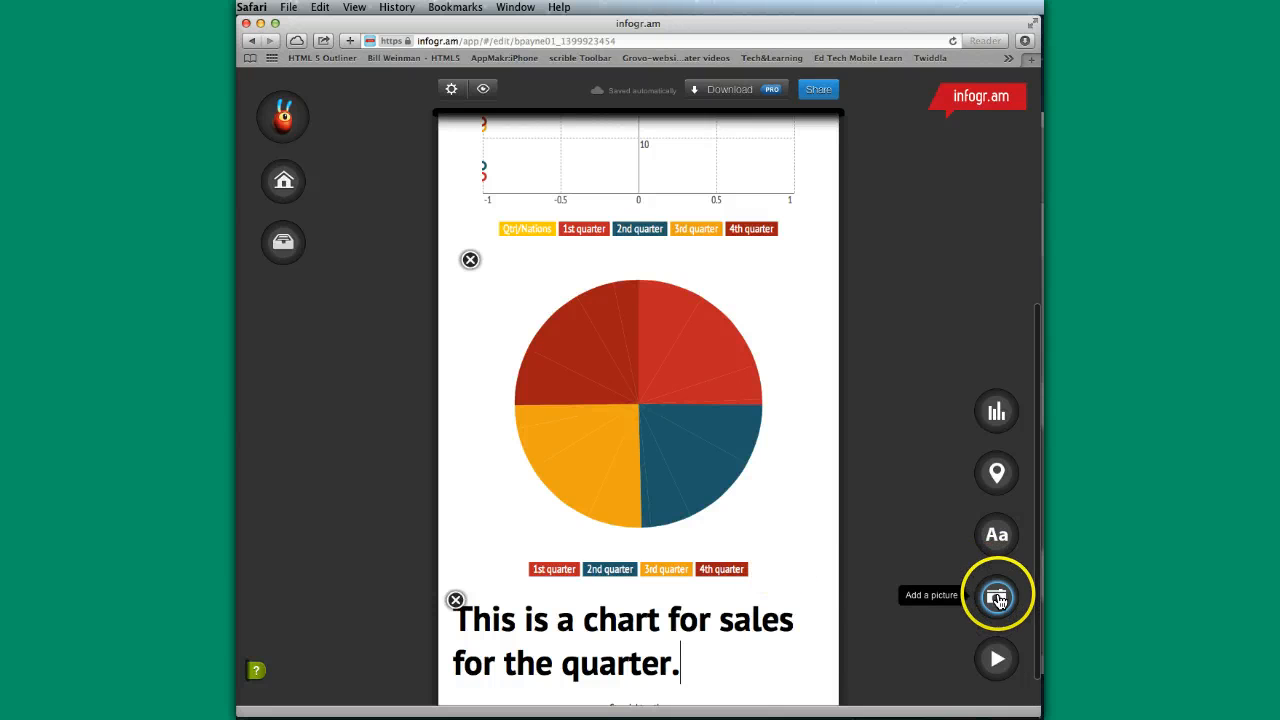
- View the option for adding a Vimeo or YouTube video, and close it without adding one
click(999, 659)
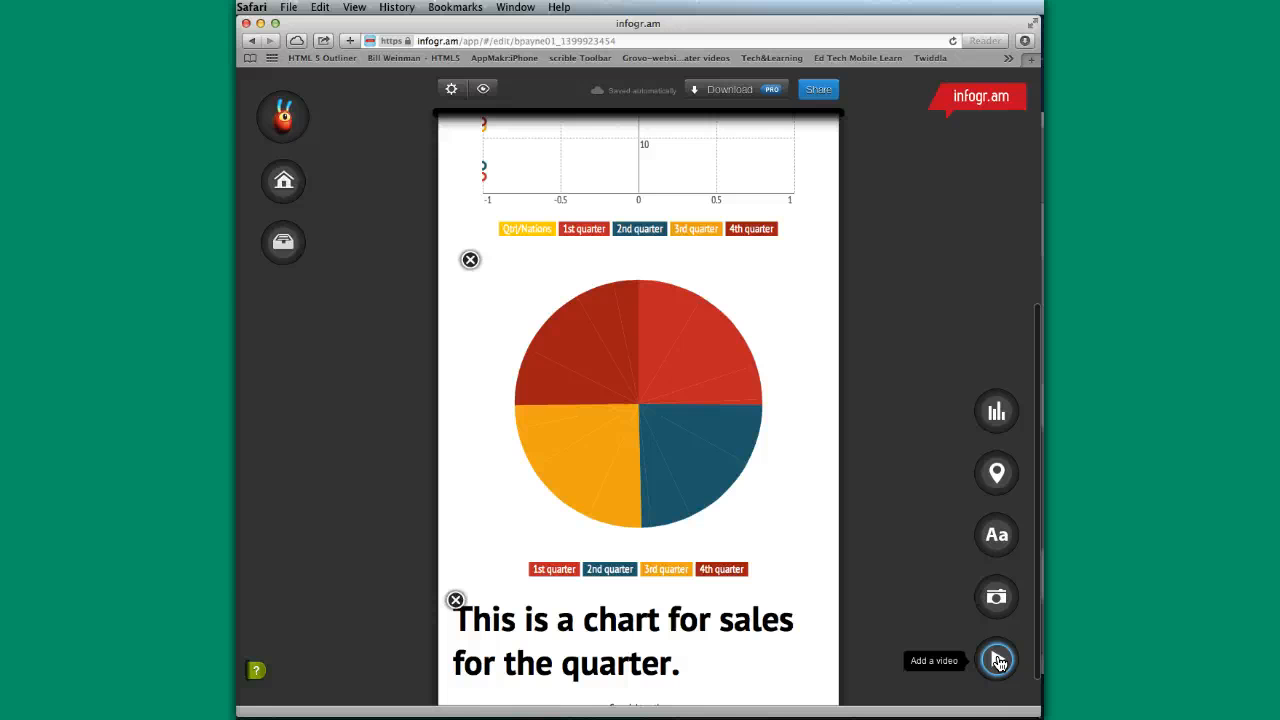
click(999, 659)
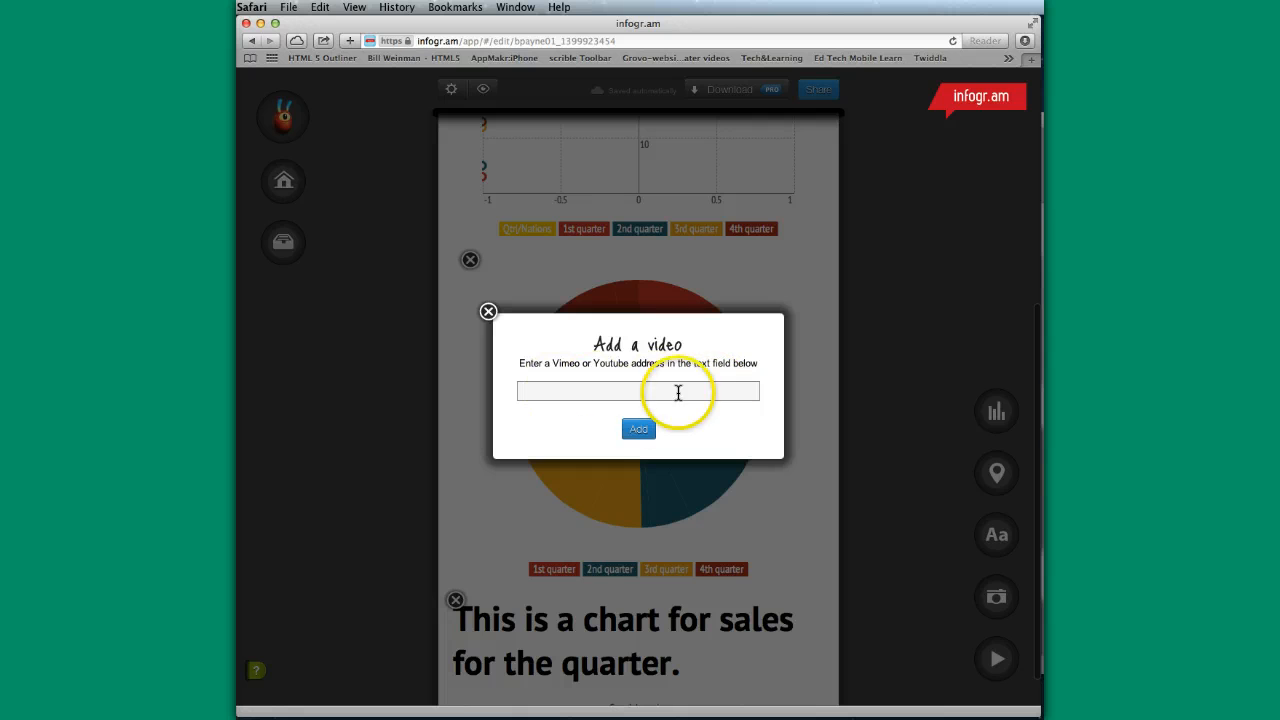
click(488, 312)
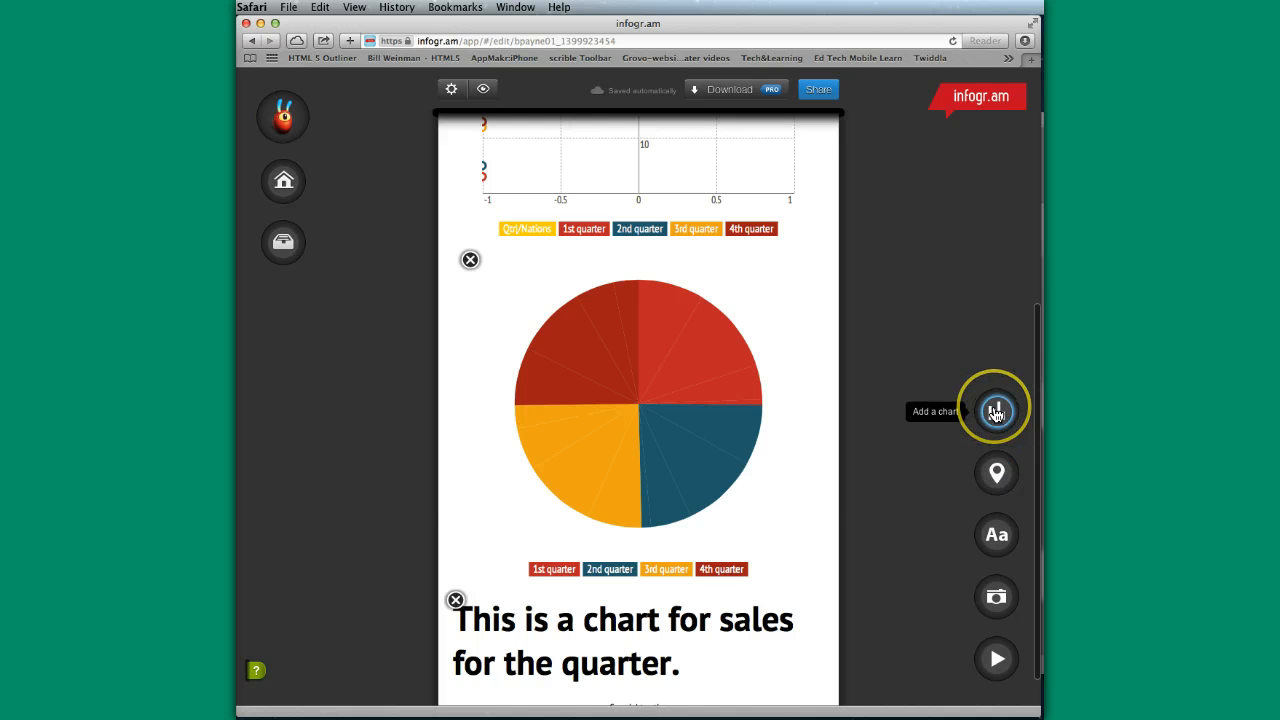
- Add the picture Money_stacks from the Documents folder below the headline
click(996, 598)
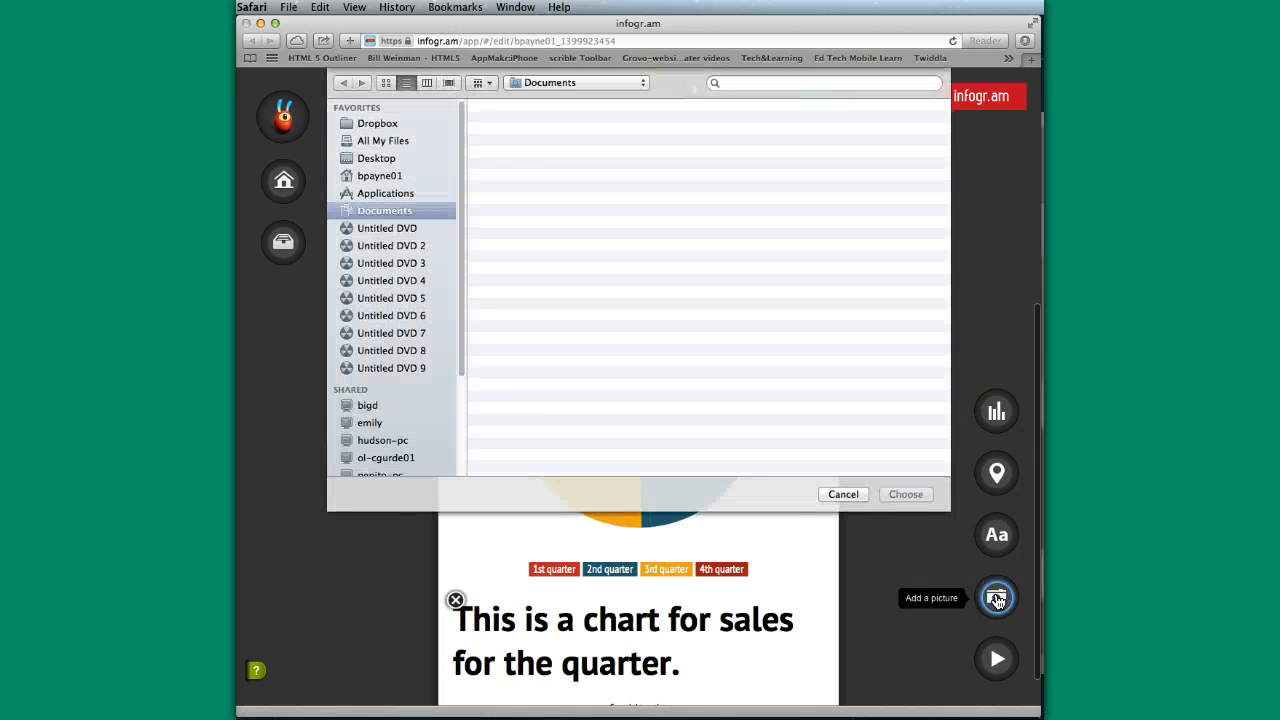
scroll(579, 414, down, 15)
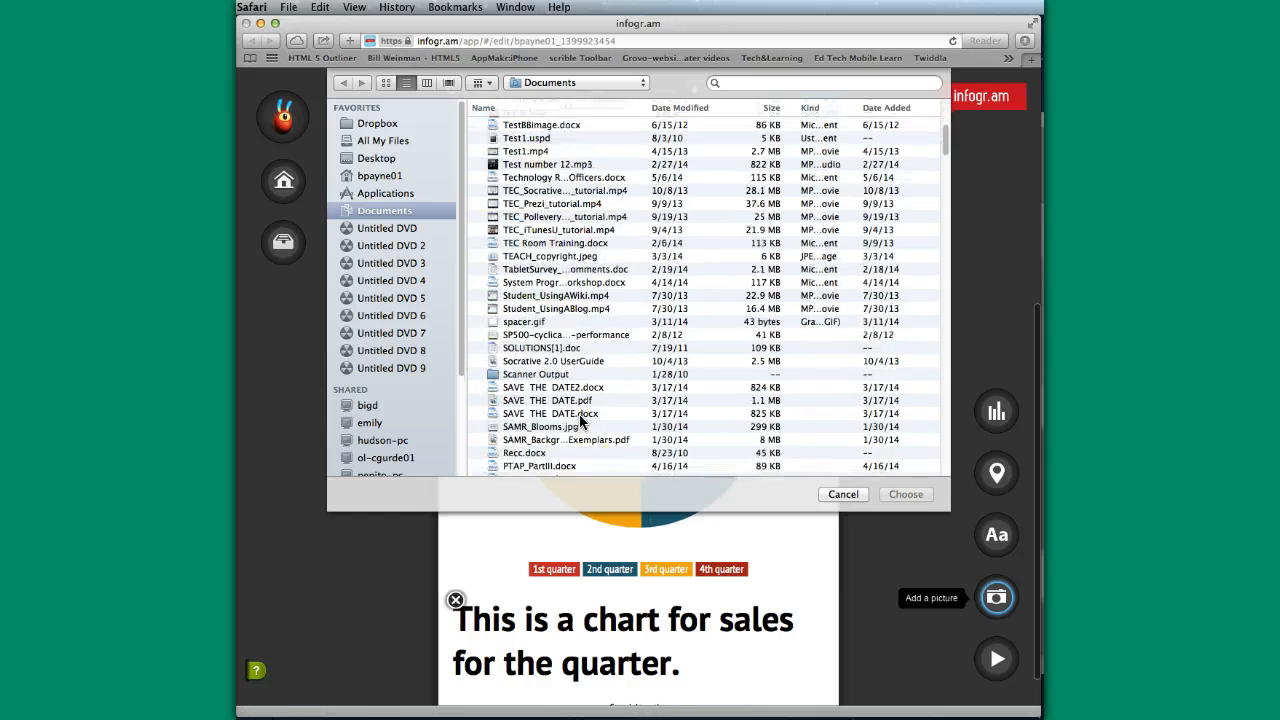
scroll(579, 414, down, 10)
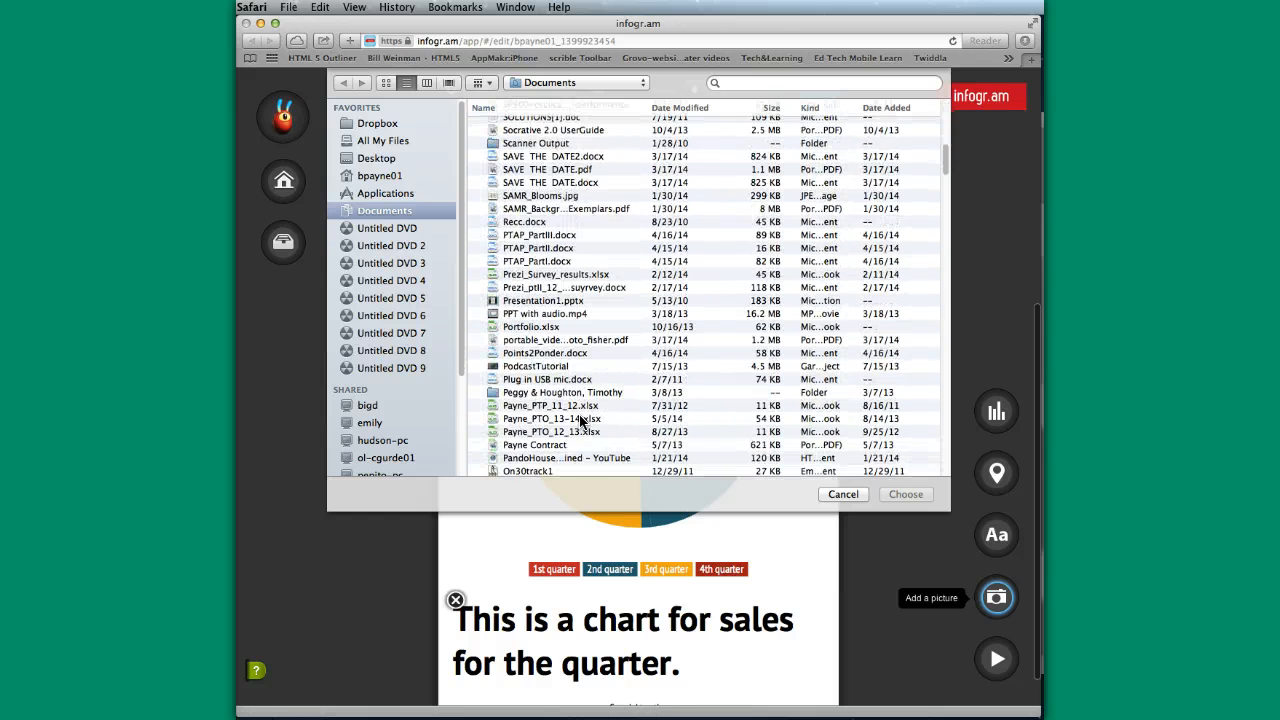
scroll(579, 414, down, 2)
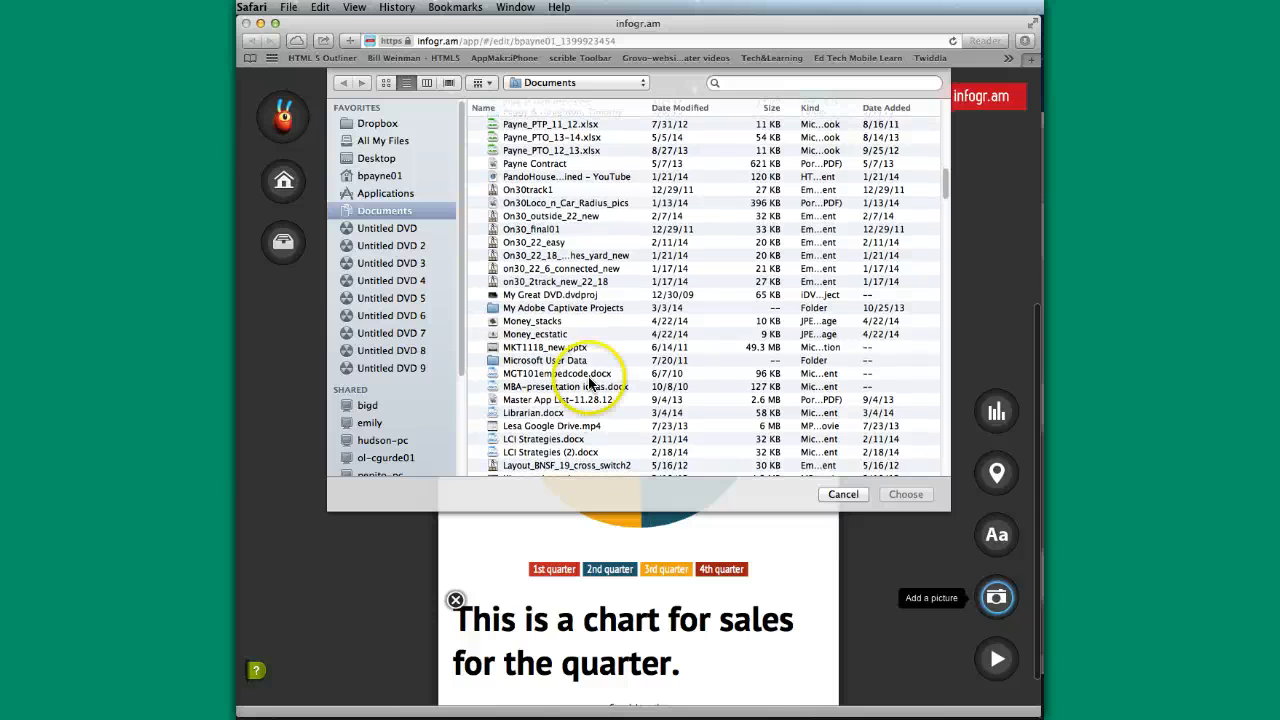
click(533, 321)
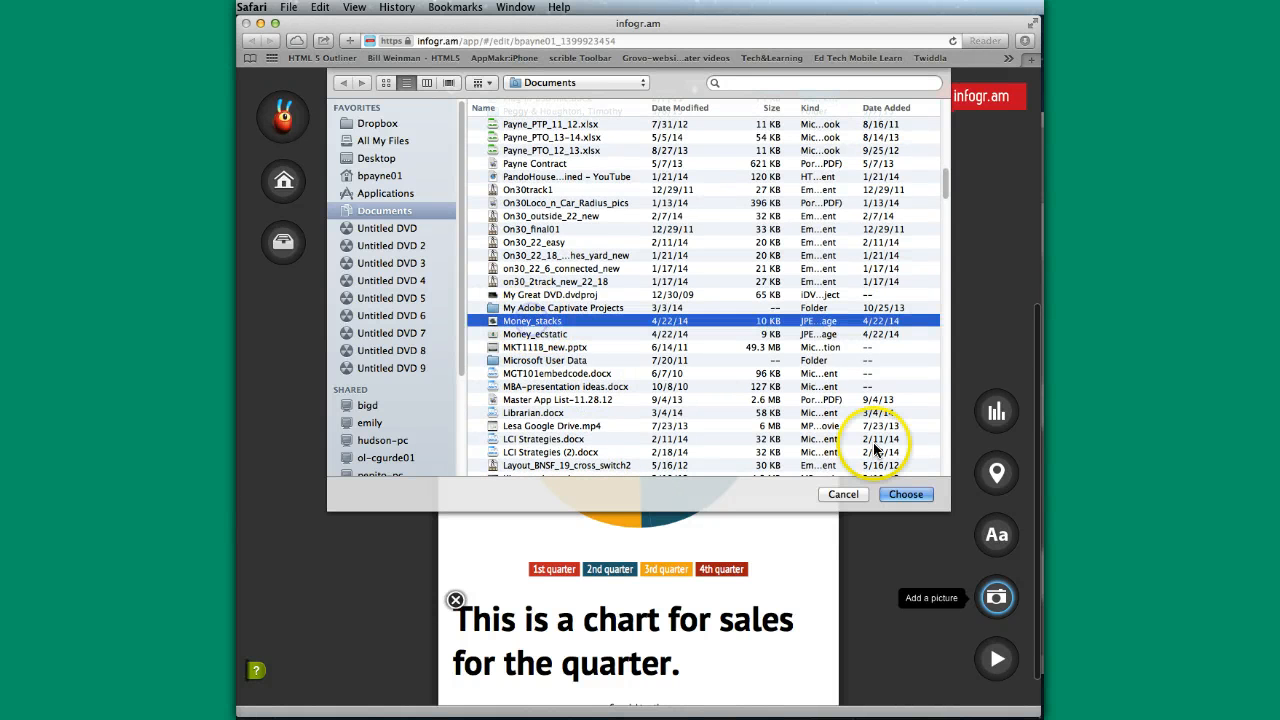
click(905, 494)
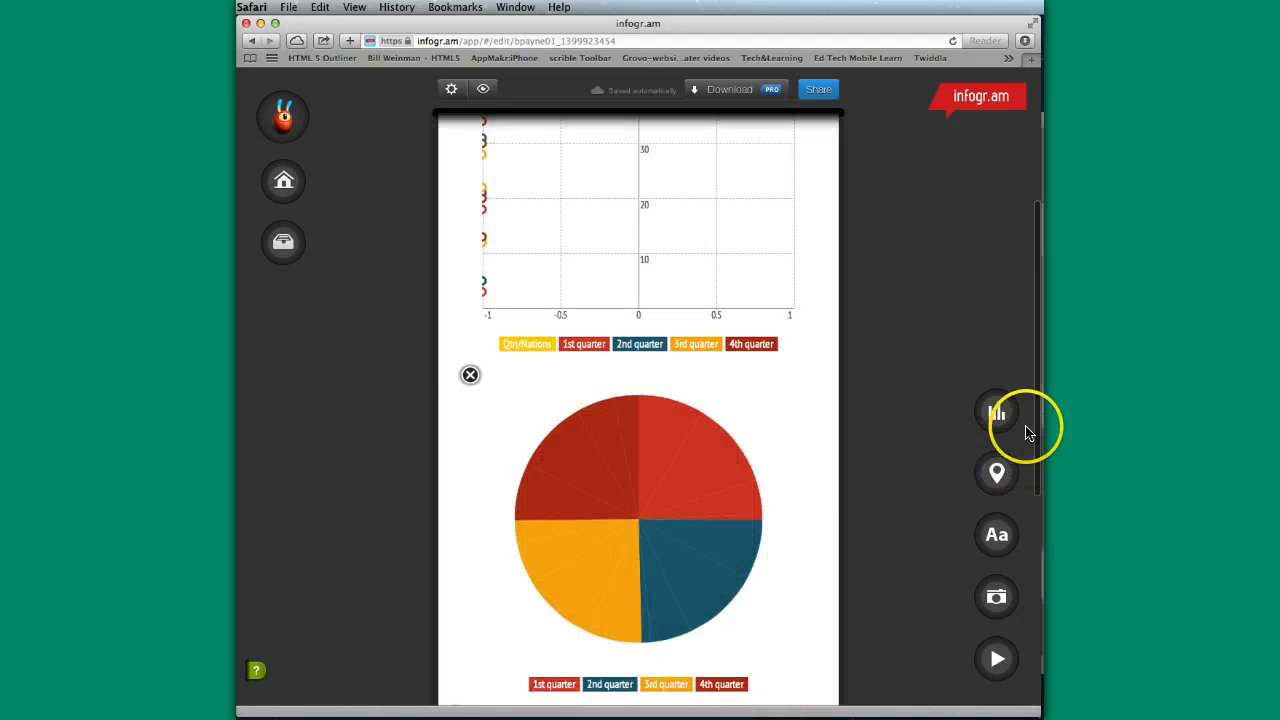
drag(1033, 428, 1038, 682)
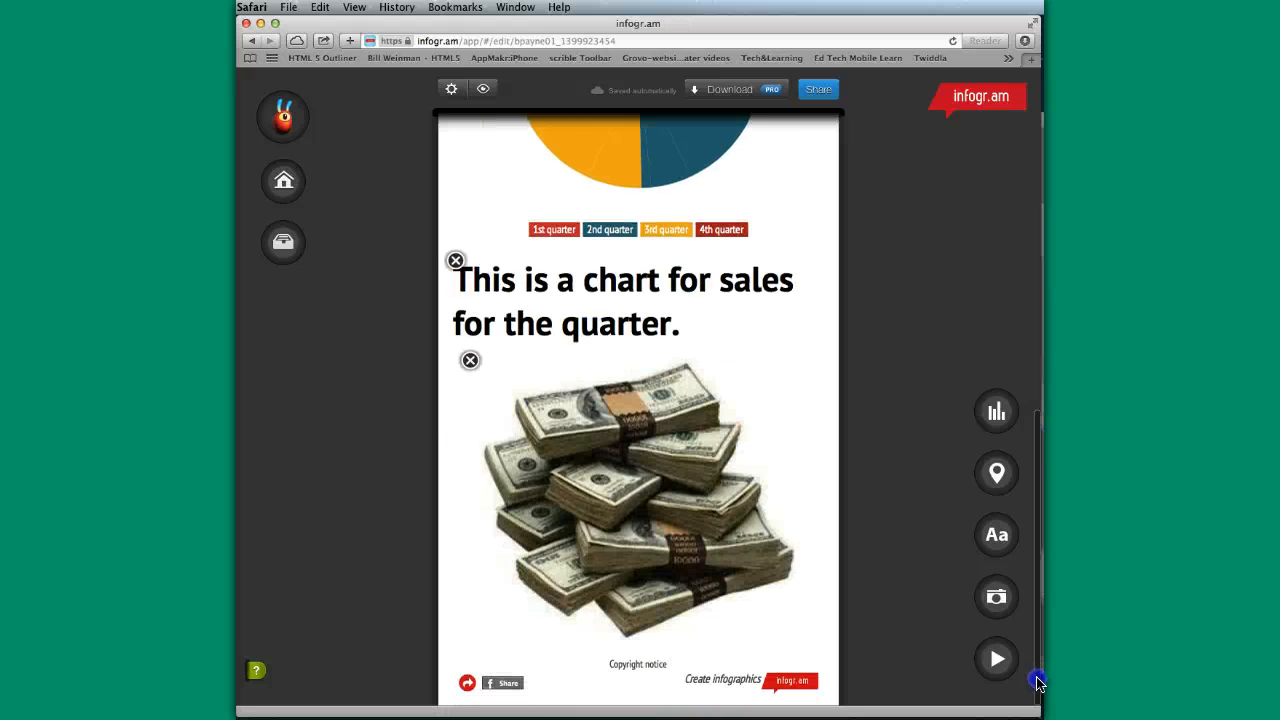
click(628, 503)
- Delete the line chart between the quote and the pie chart
scroll(676, 502, up, 10)
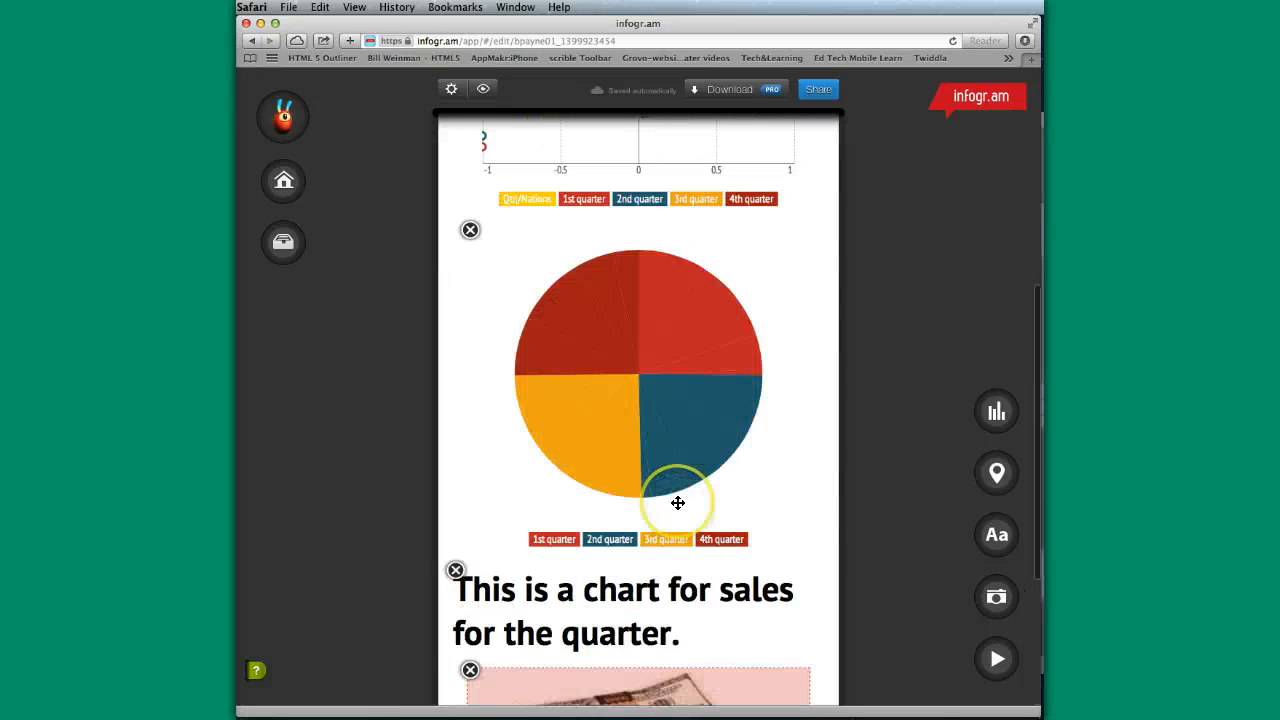
scroll(678, 503, down, 10)
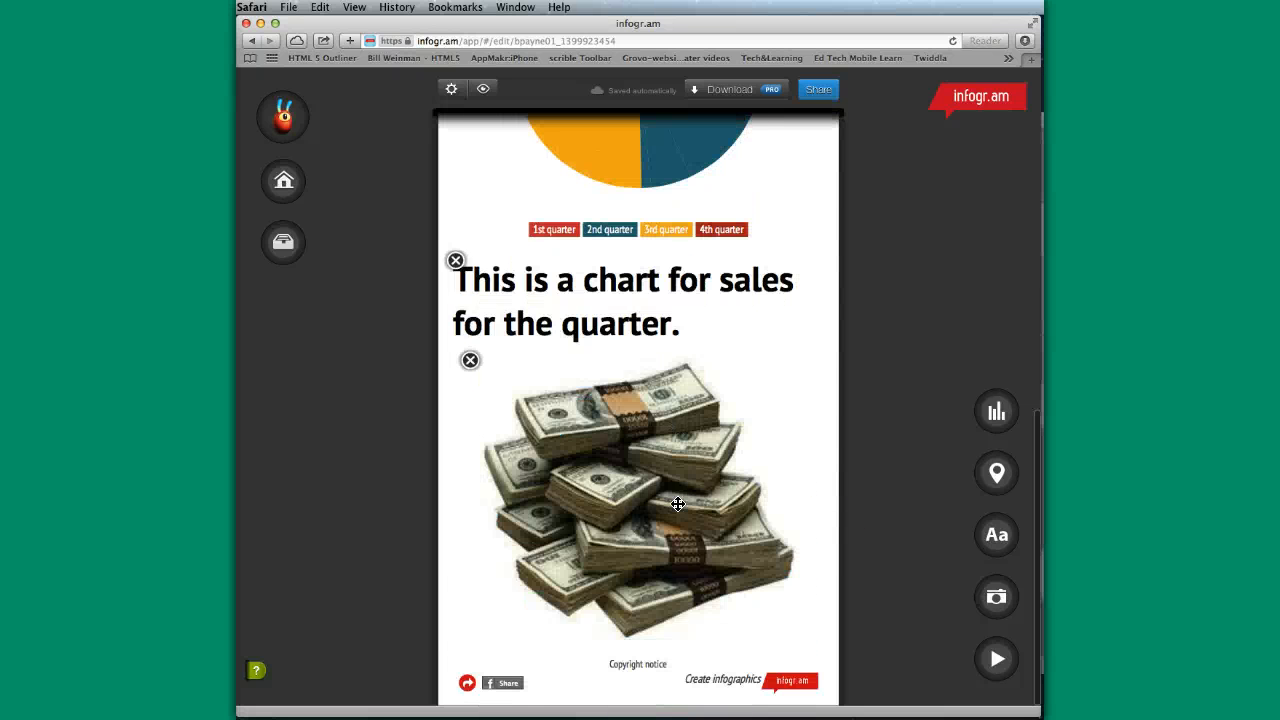
scroll(678, 503, up, 8)
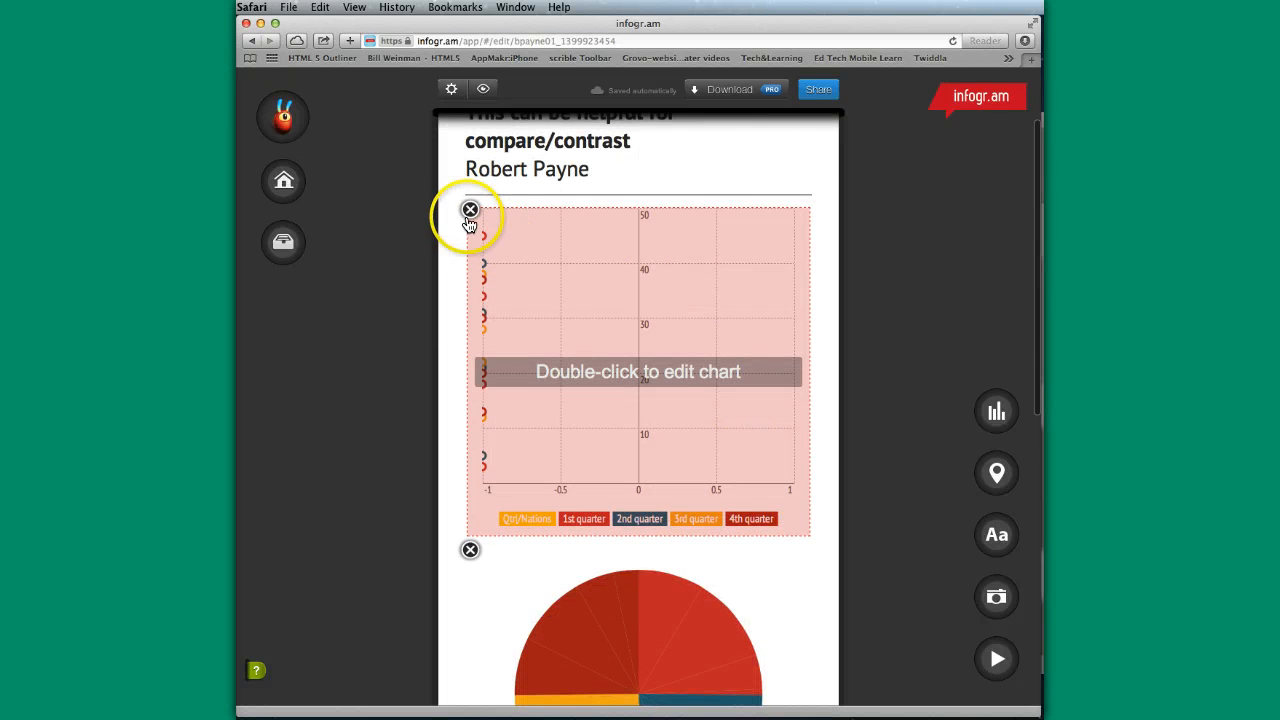
click(470, 211)
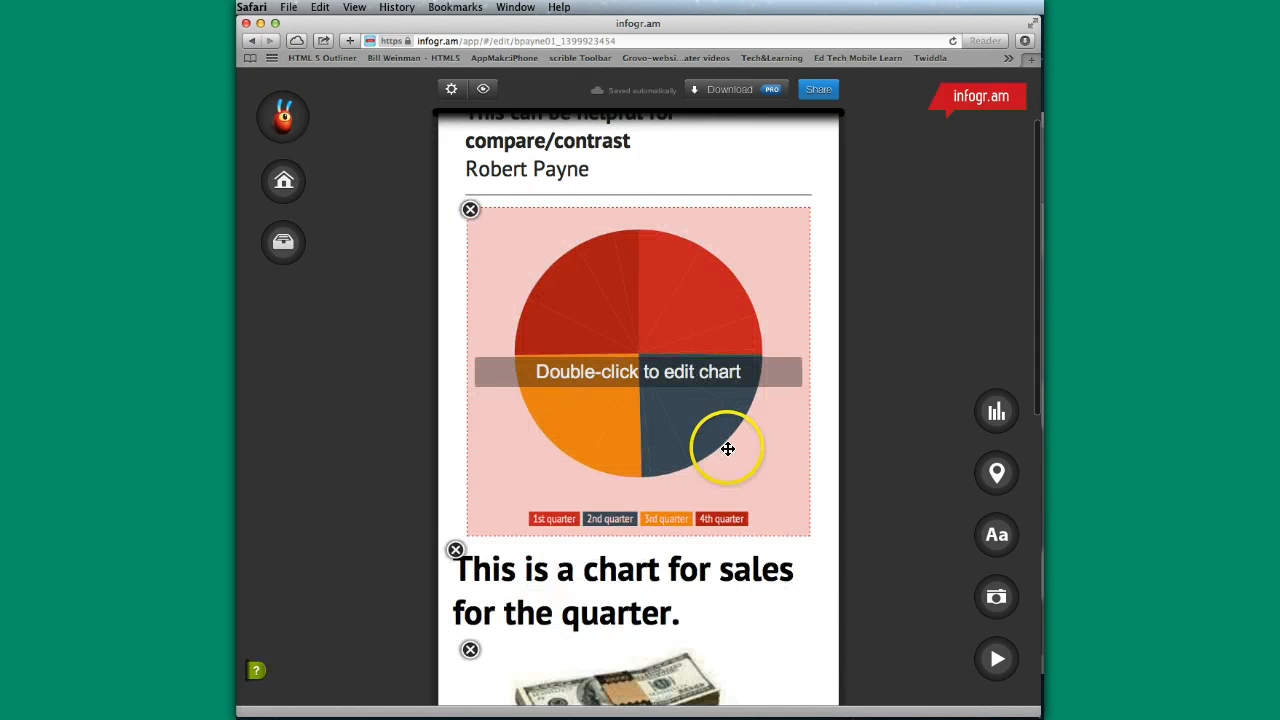
- Preview the infographic and inspect the values of the pie chart's 4th, 3rd and 2nd quarter slices
scroll(741, 452, down, 3)
scroll(741, 452, up, 5)
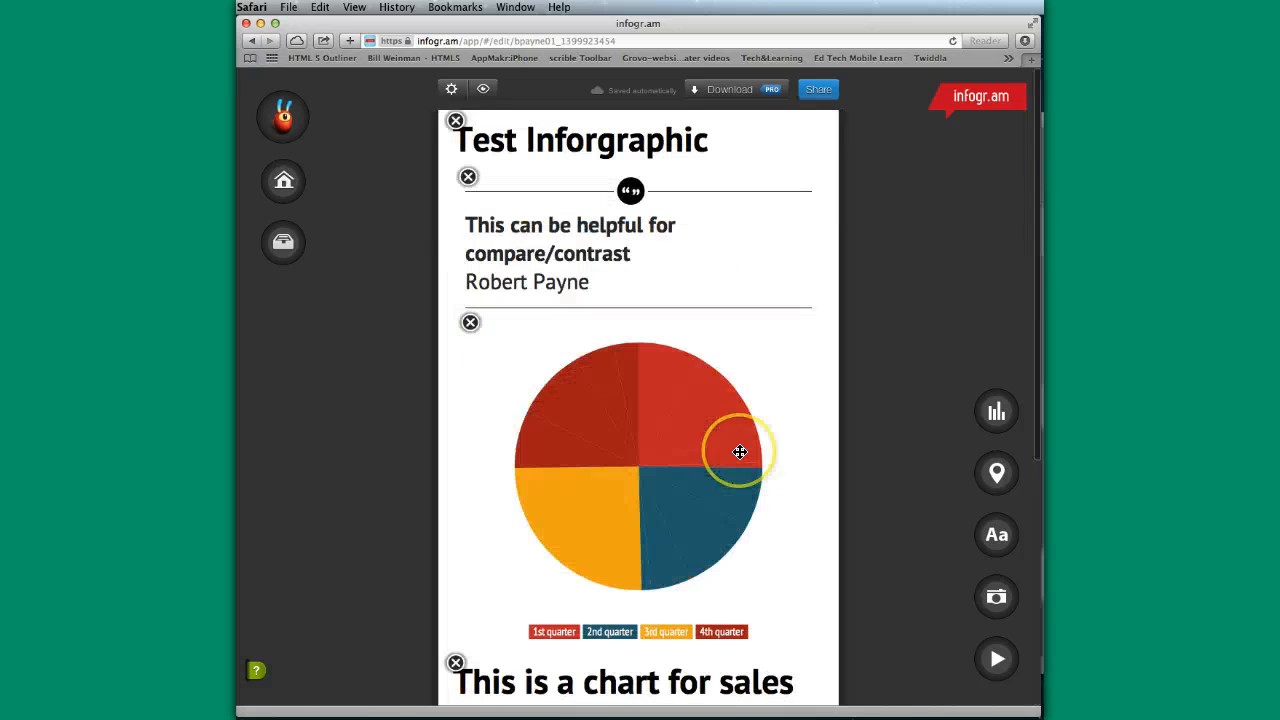
click(483, 93)
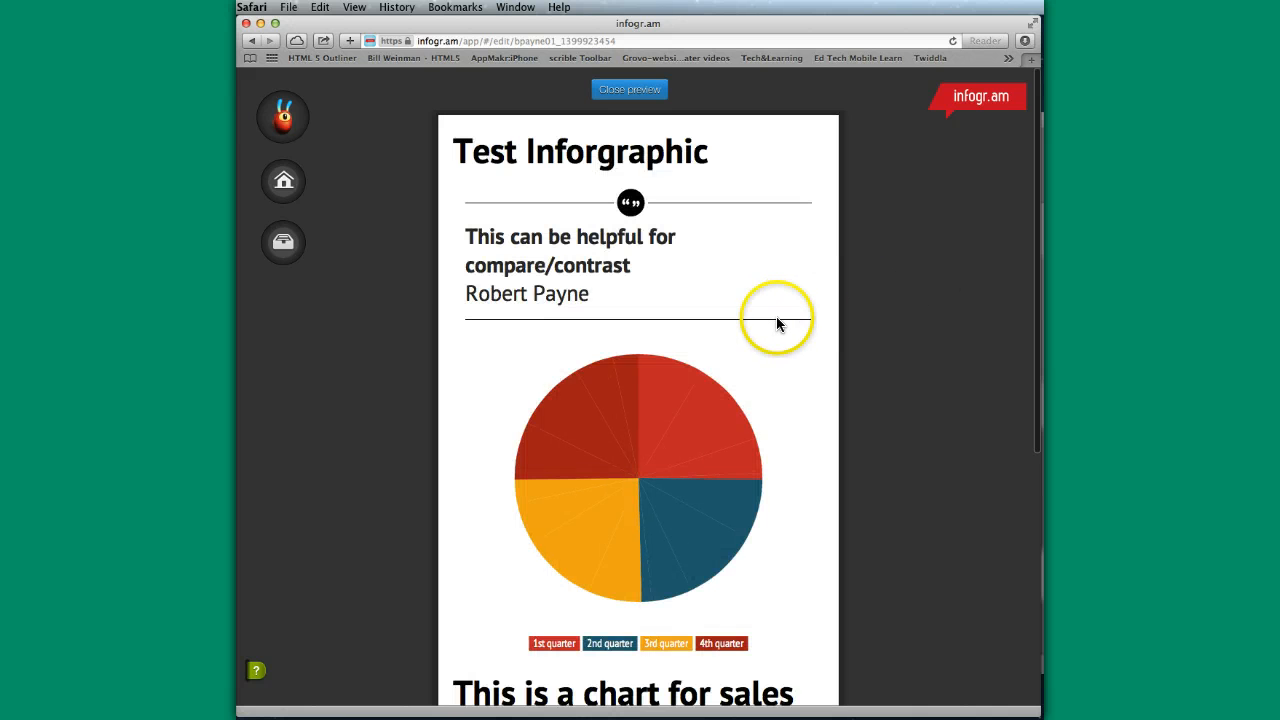
mouse_move(600, 403)
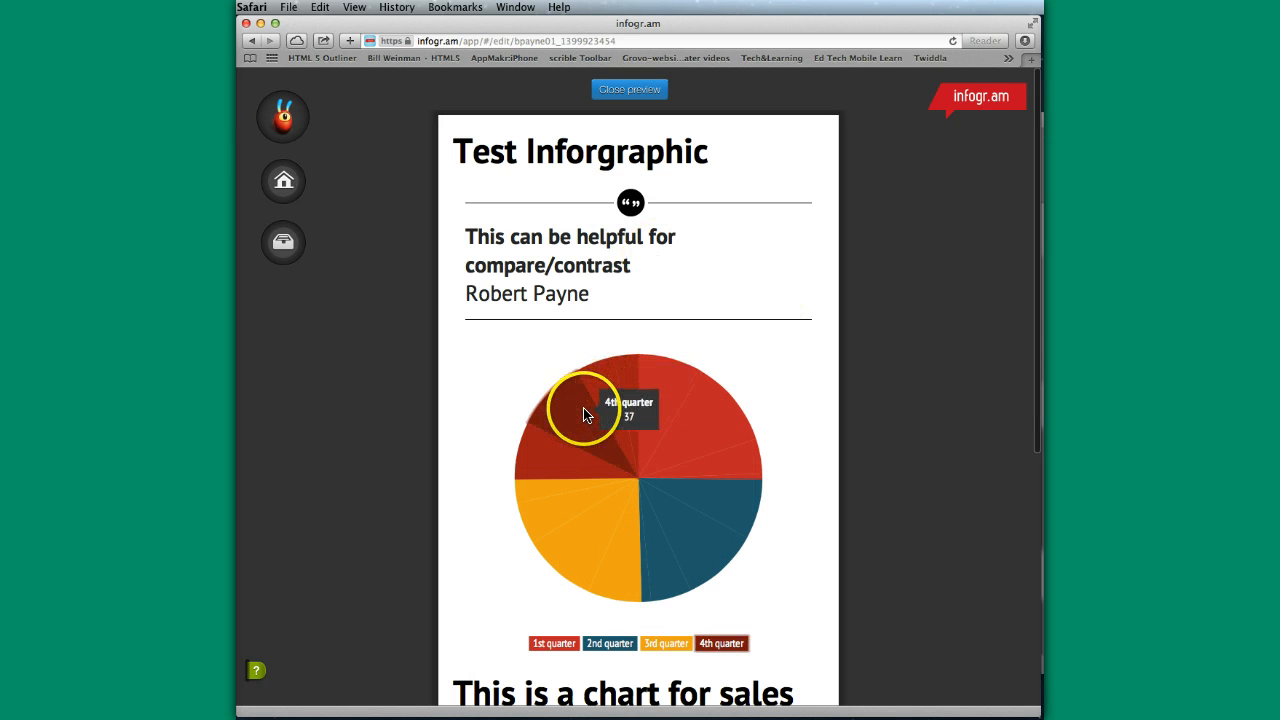
mouse_move(566, 526)
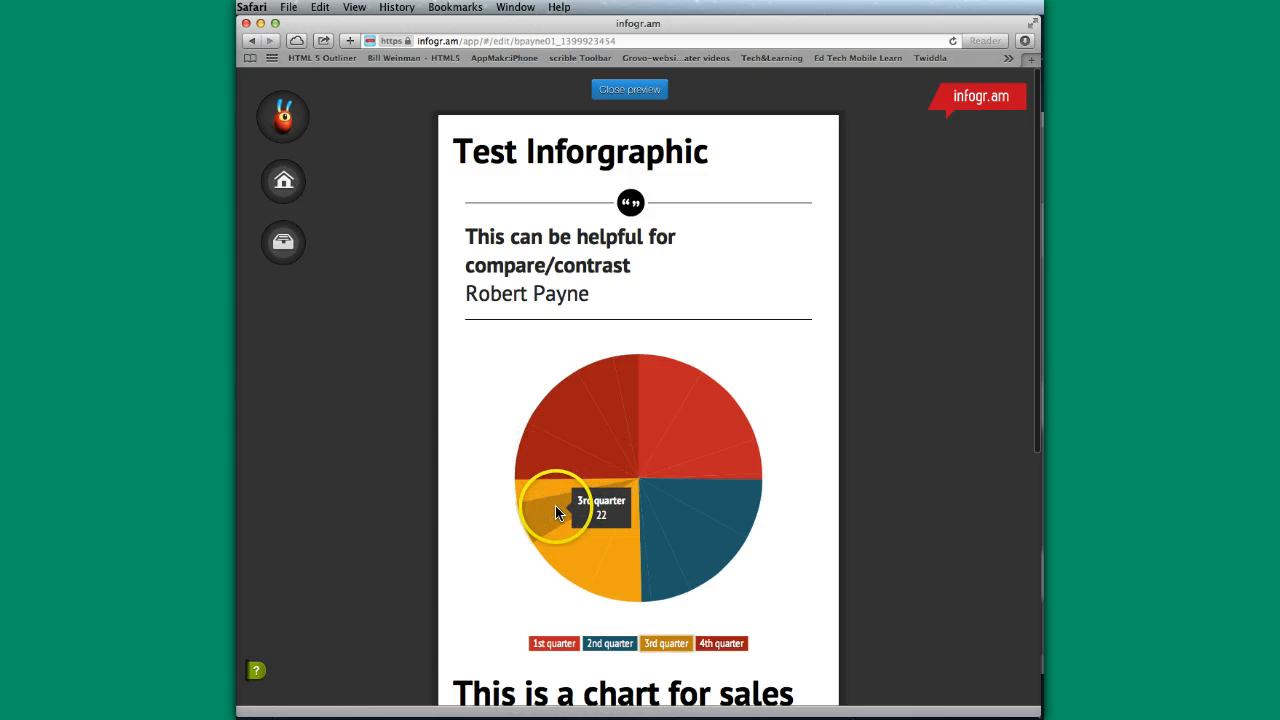
mouse_move(646, 560)
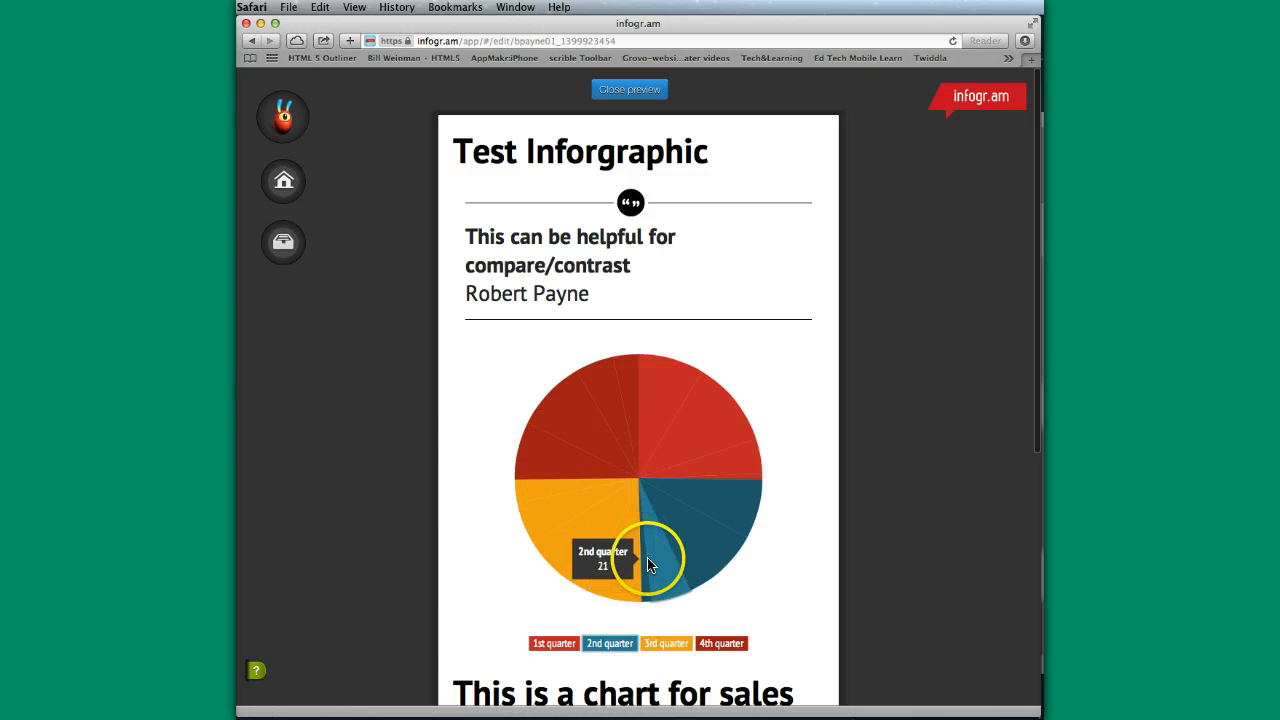
- Examine the pie chart's slice values and the headline and picture below it in the preview, and close the preview
mouse_move(714, 466)
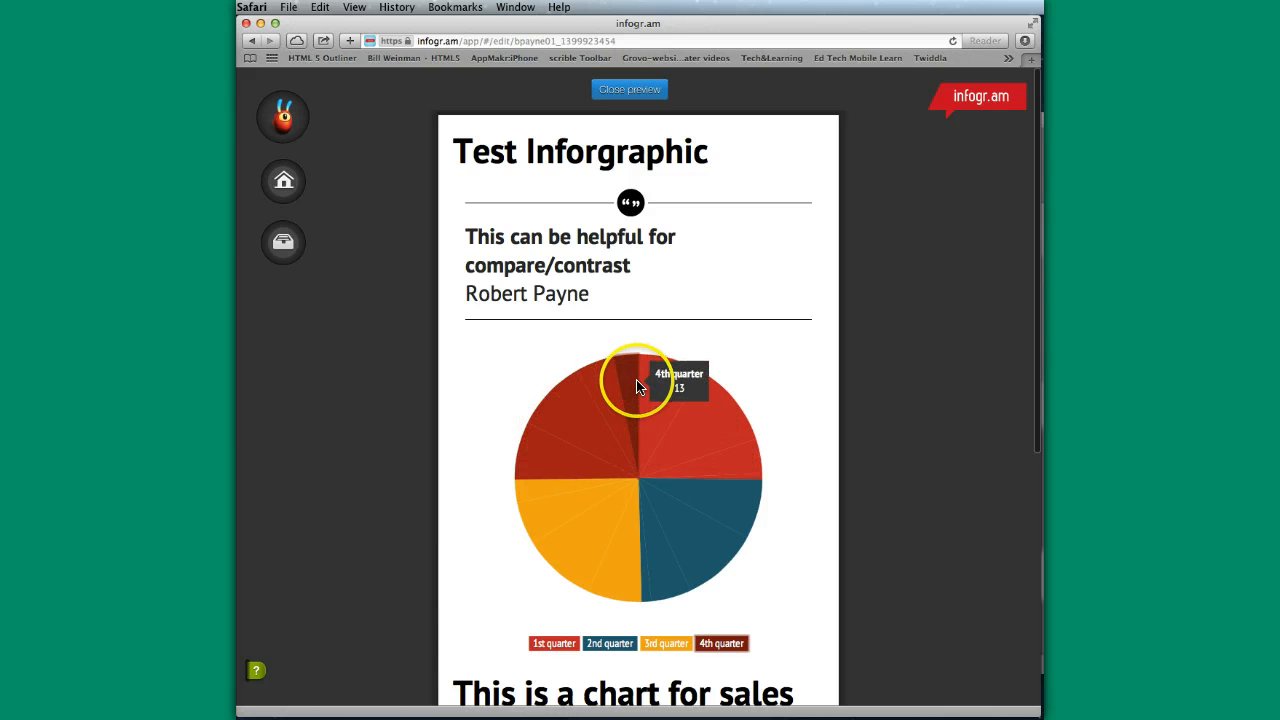
mouse_move(651, 388)
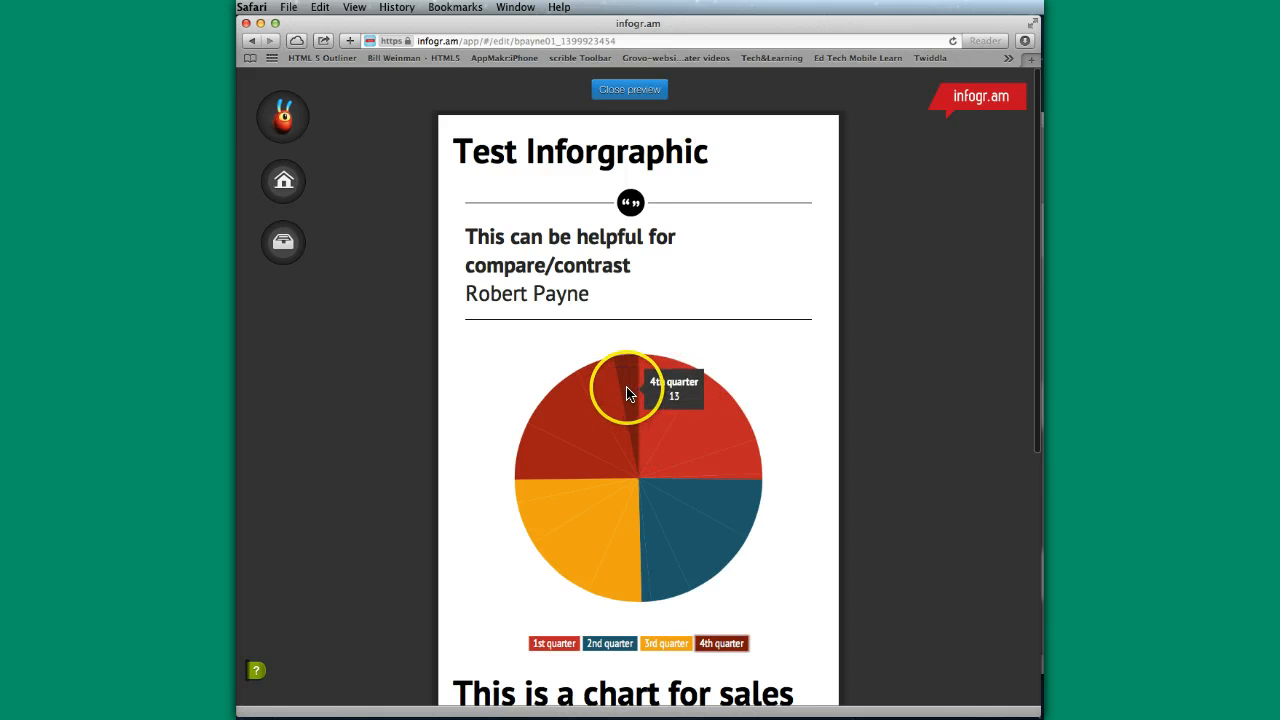
mouse_move(552, 497)
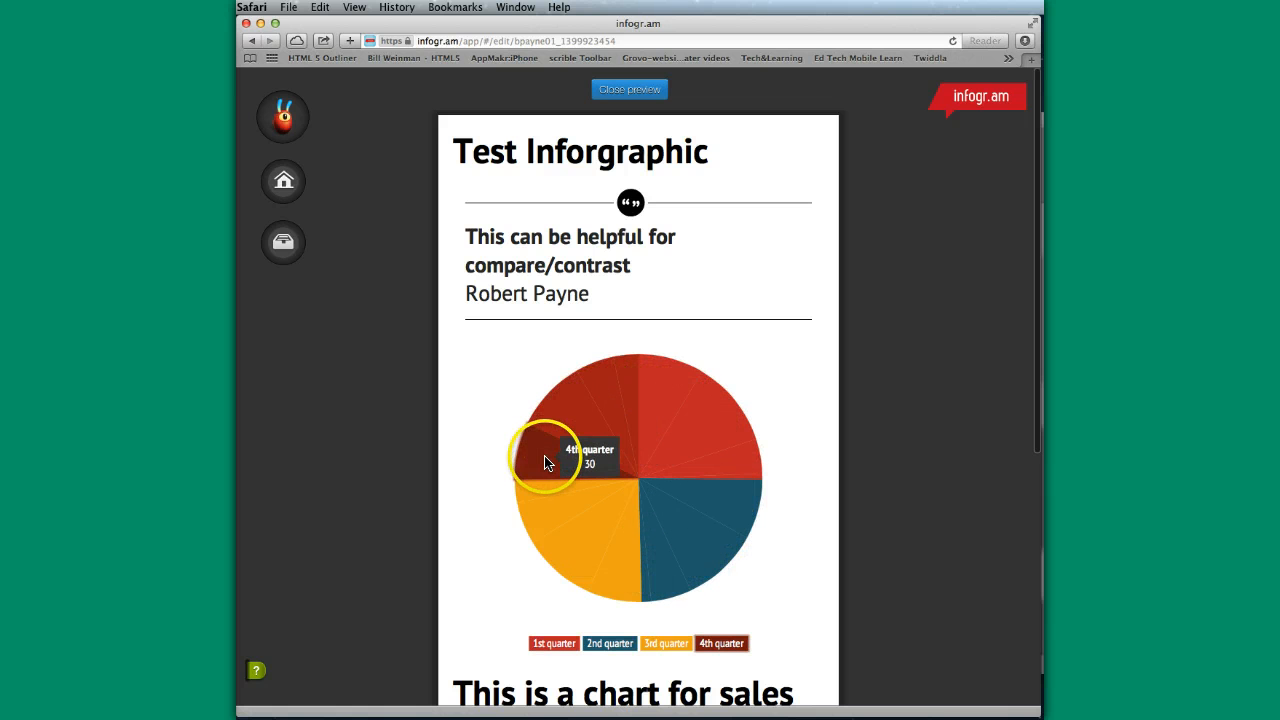
scroll(646, 500, down, 5)
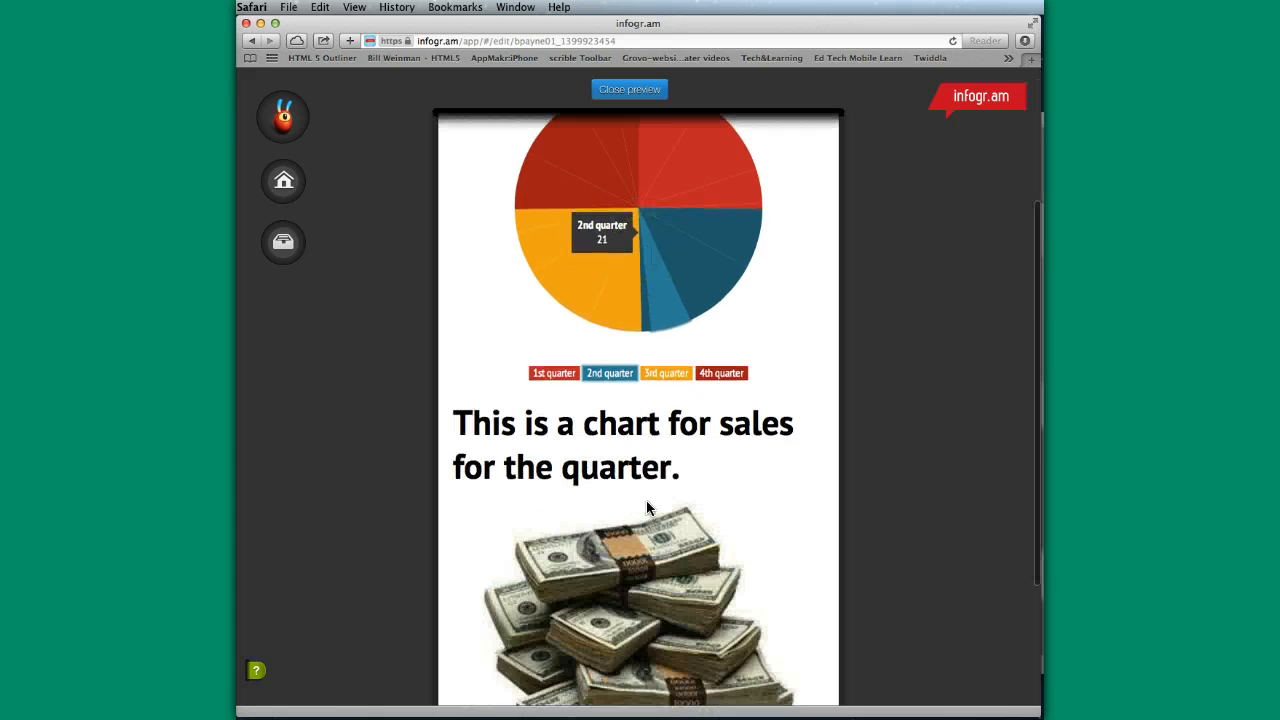
click(668, 500)
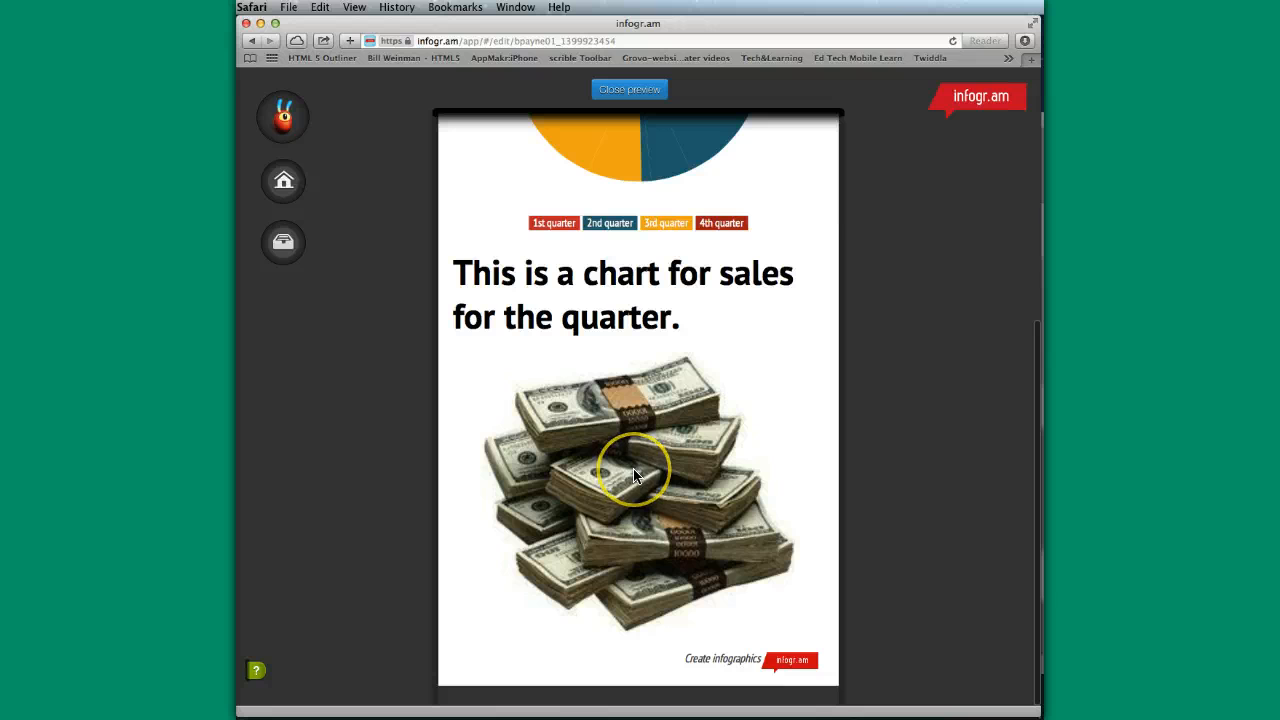
click(634, 476)
scroll(634, 483, up, 8)
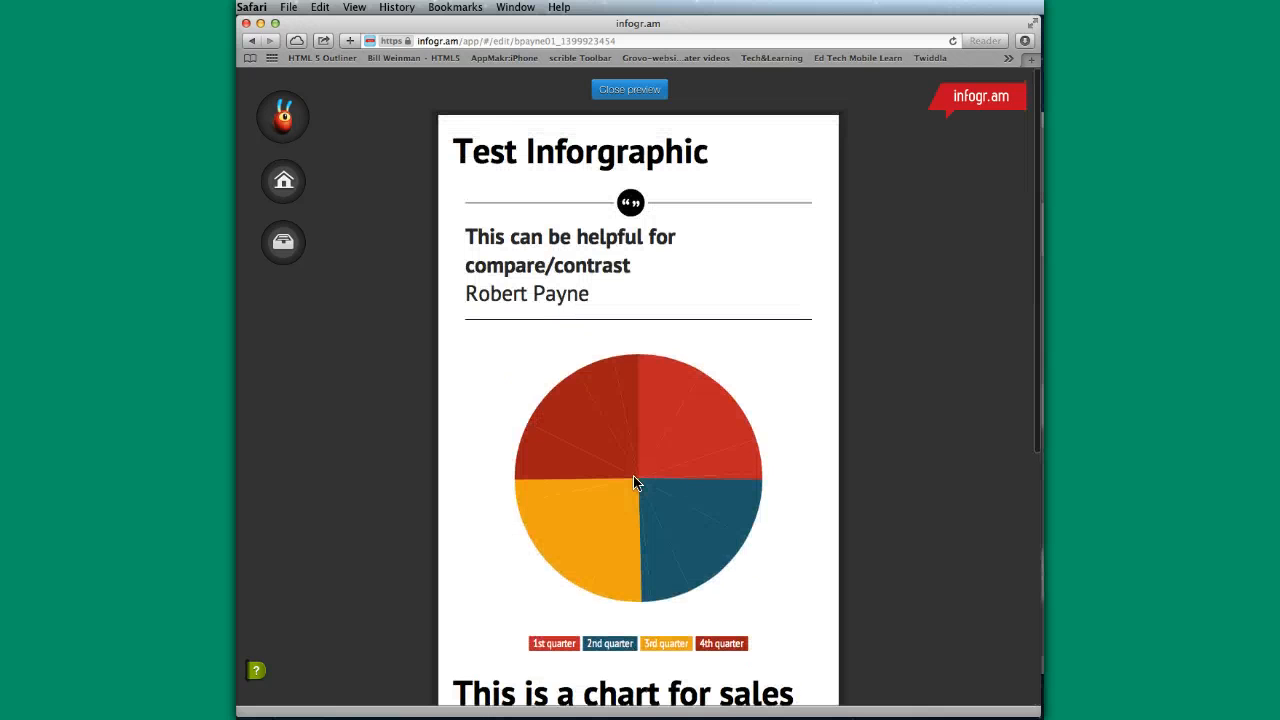
scroll(634, 483, down, 2)
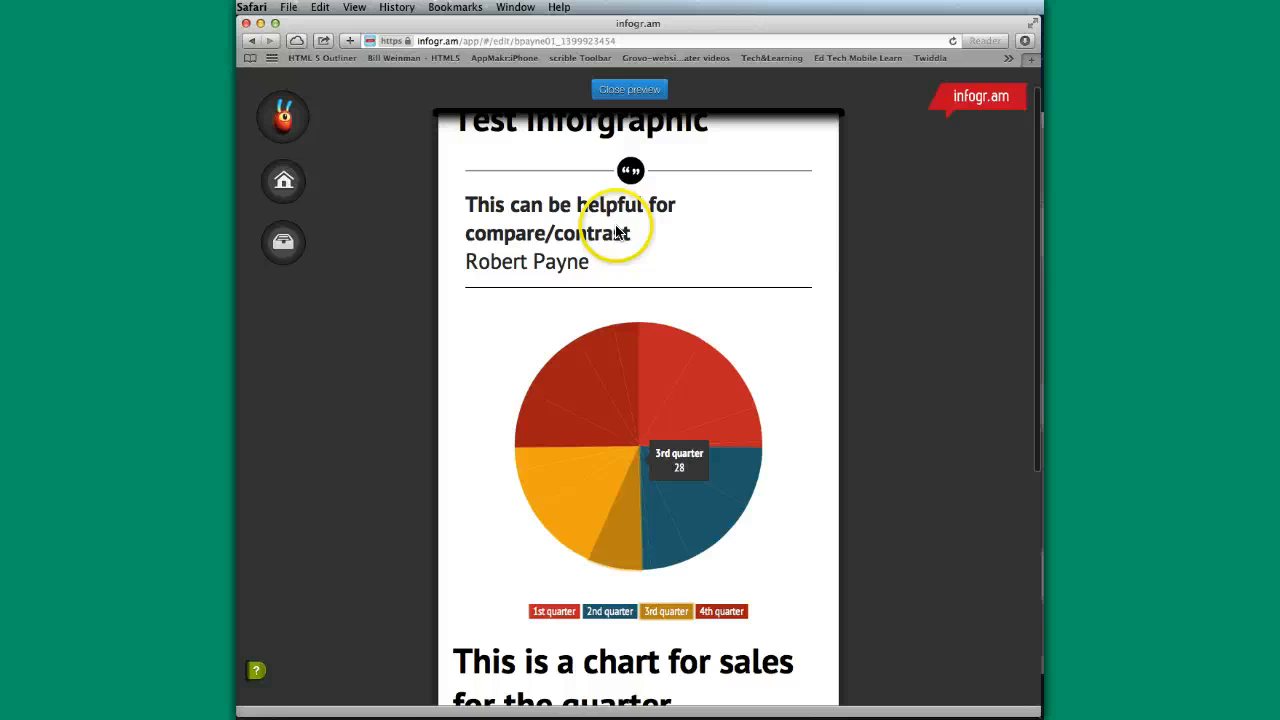
click(629, 89)
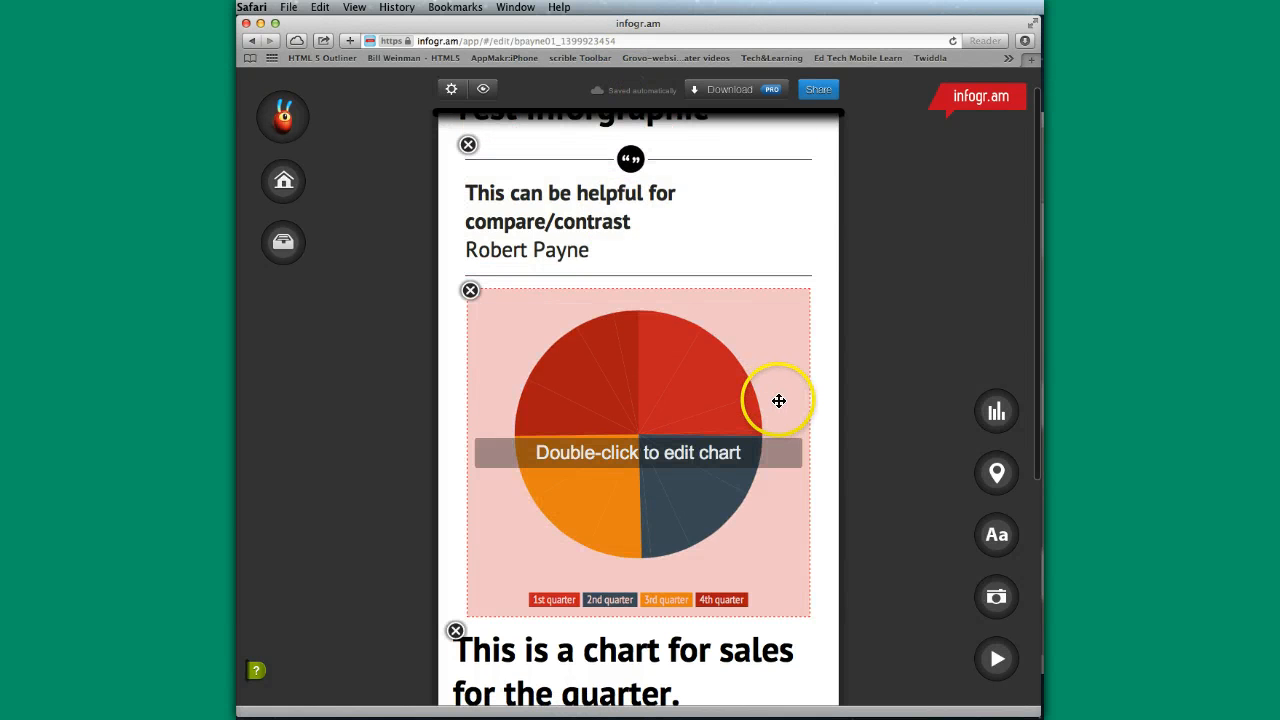
- View the infographic's theme, style, width and share button settings, and close them without changing anything
scroll(780, 400, down, 5)
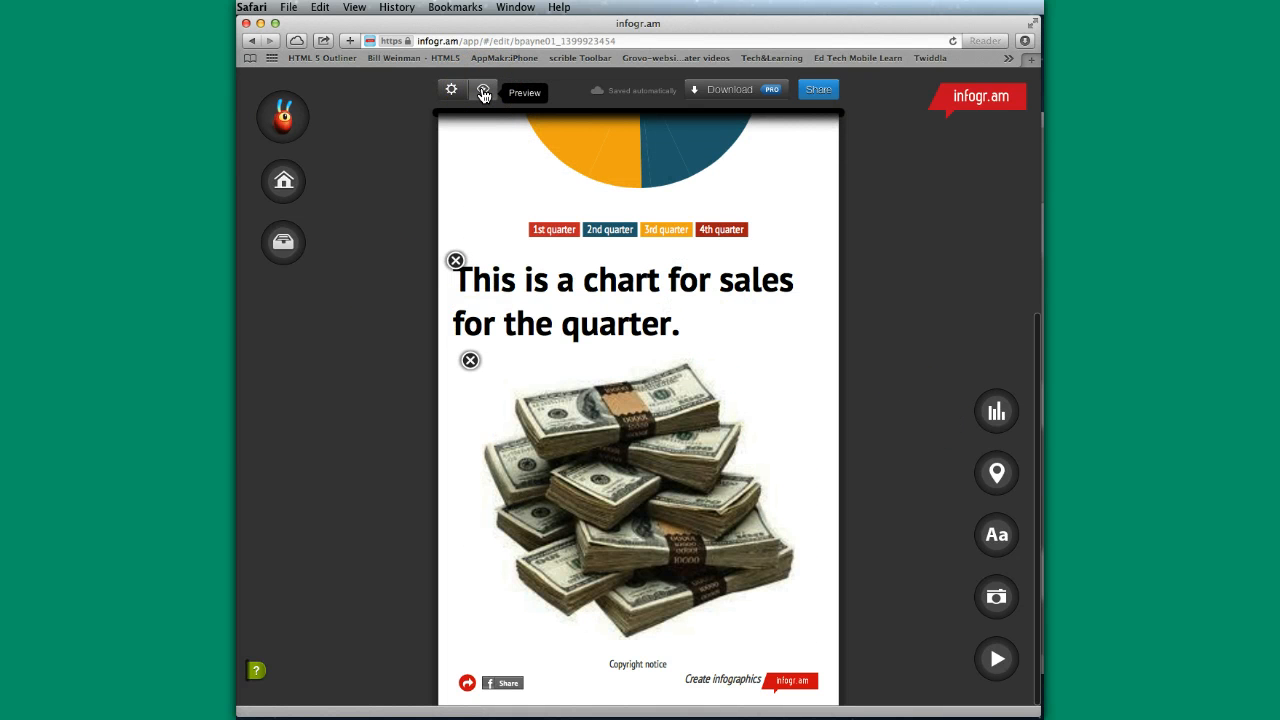
click(450, 90)
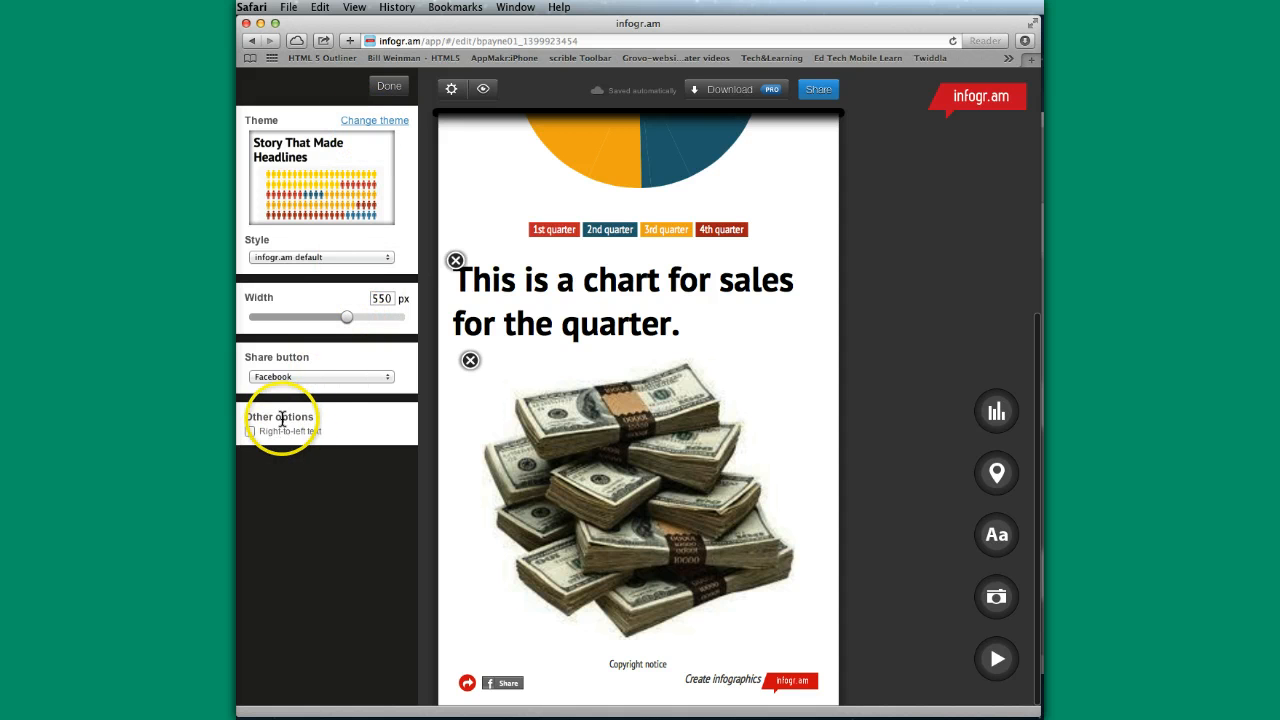
click(389, 87)
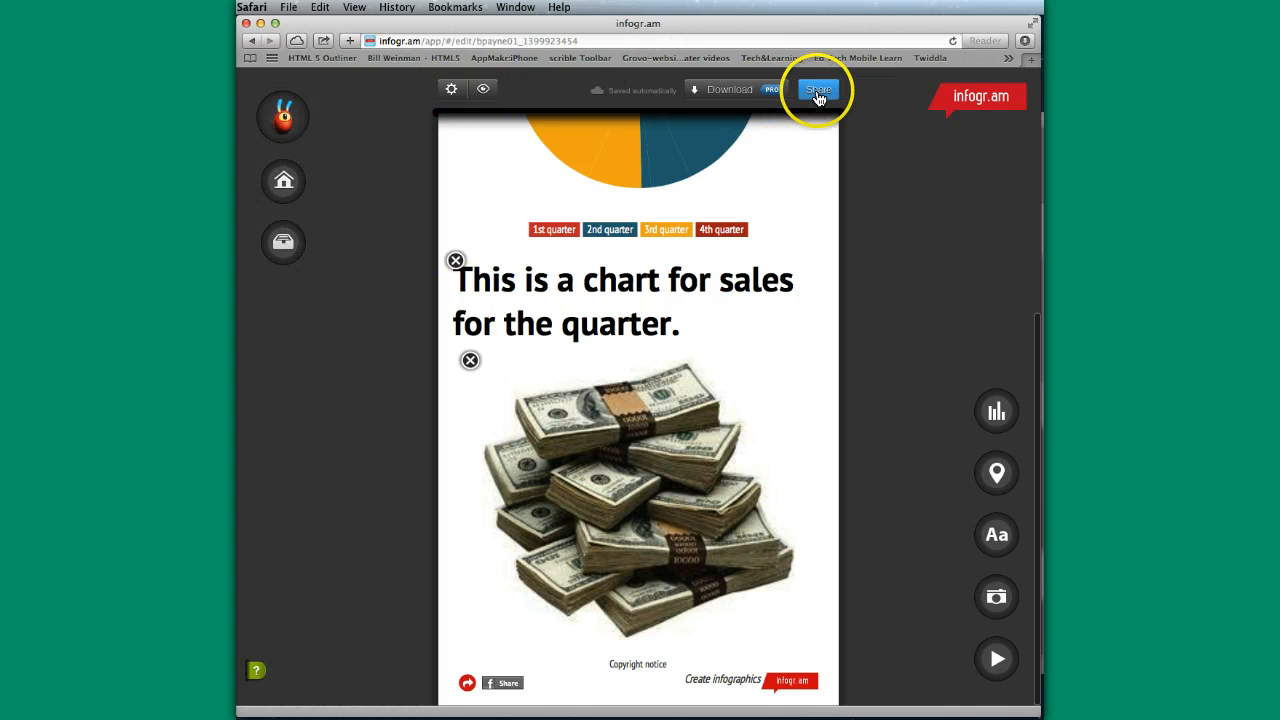
- Publish the infographic with the title Test Inforgraphic and the description "This can be helpful for compare/contrast"
click(820, 97)
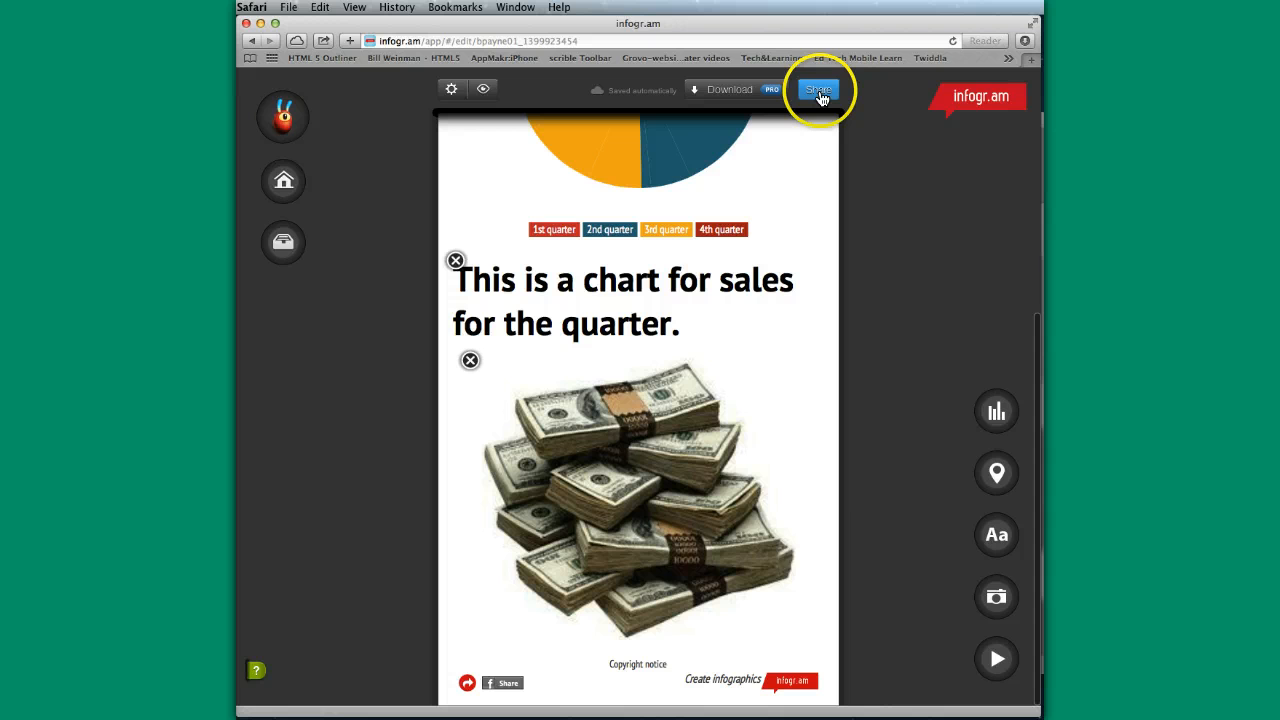
scroll(797, 202, up, 5)
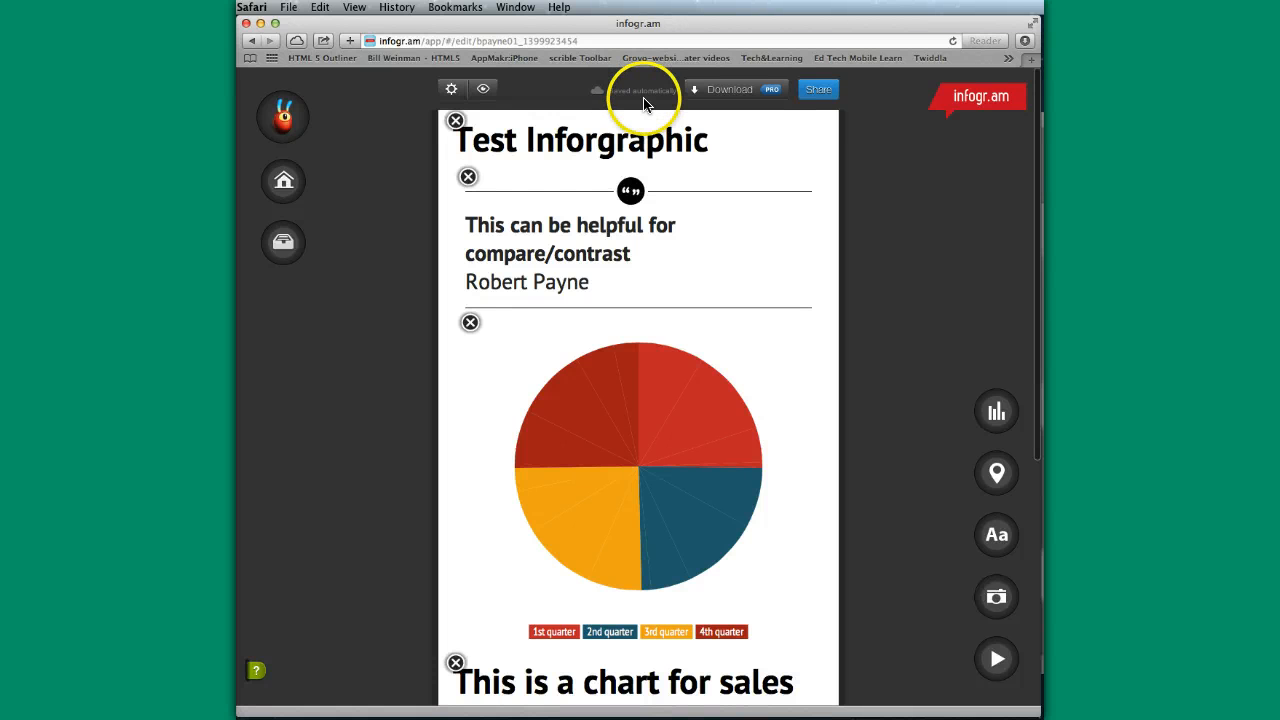
click(818, 92)
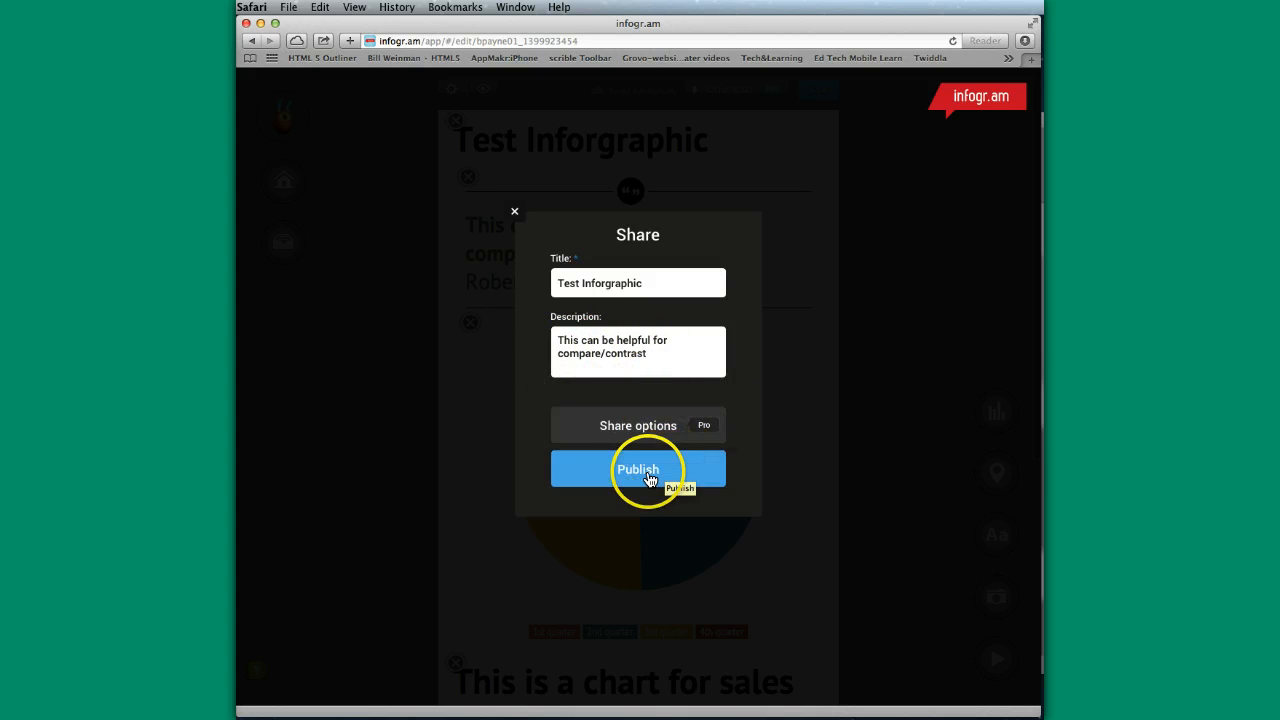
click(639, 472)
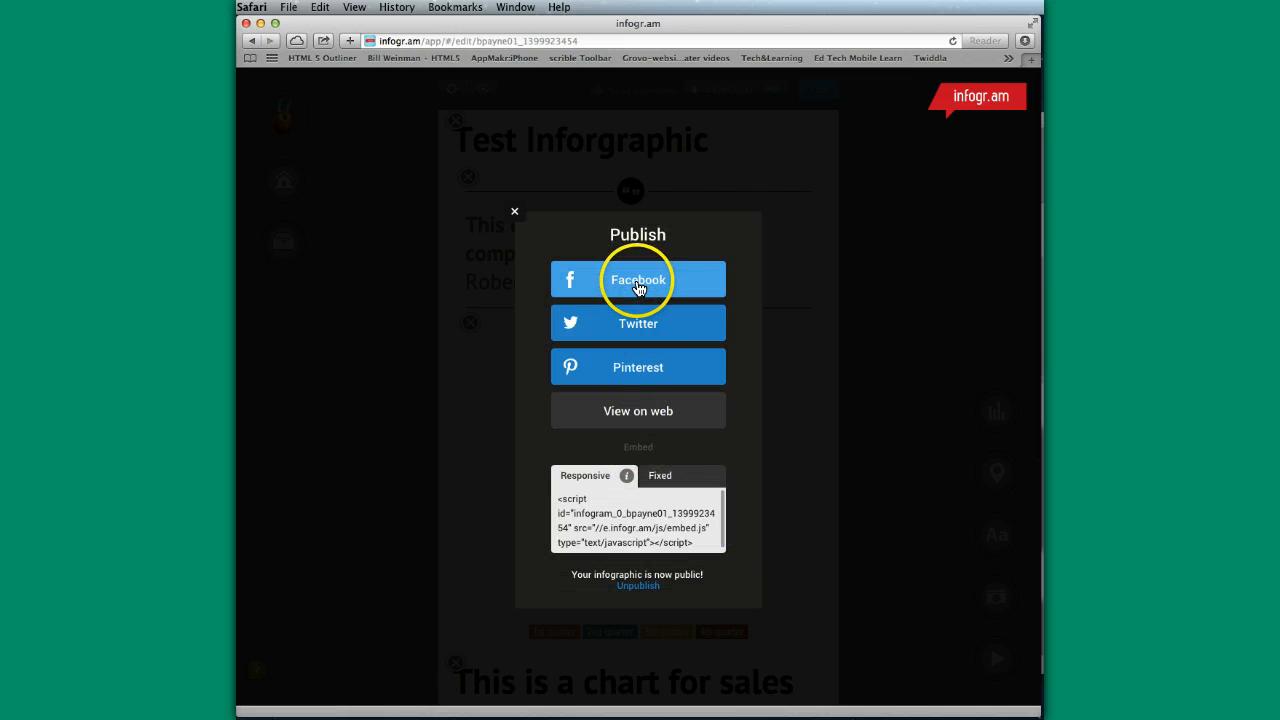
- Open the published infographic's public web page and select its full web address
scroll(639, 289, down, 1)
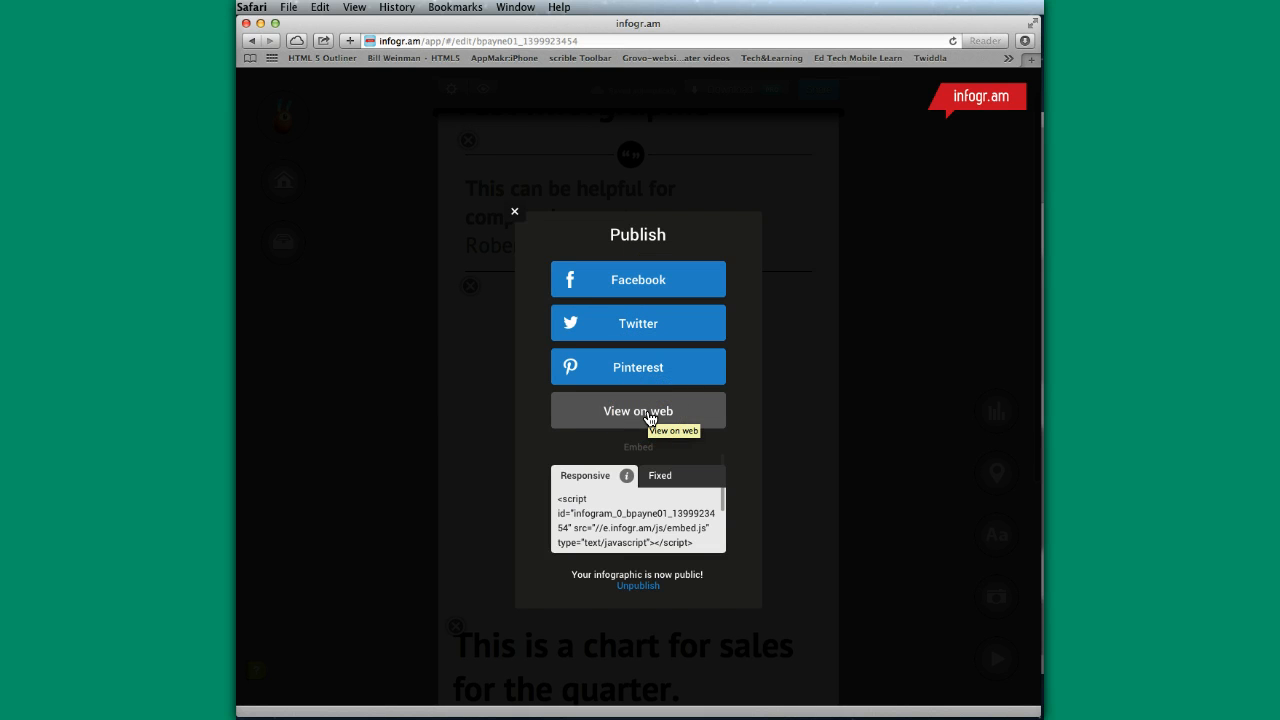
click(640, 411)
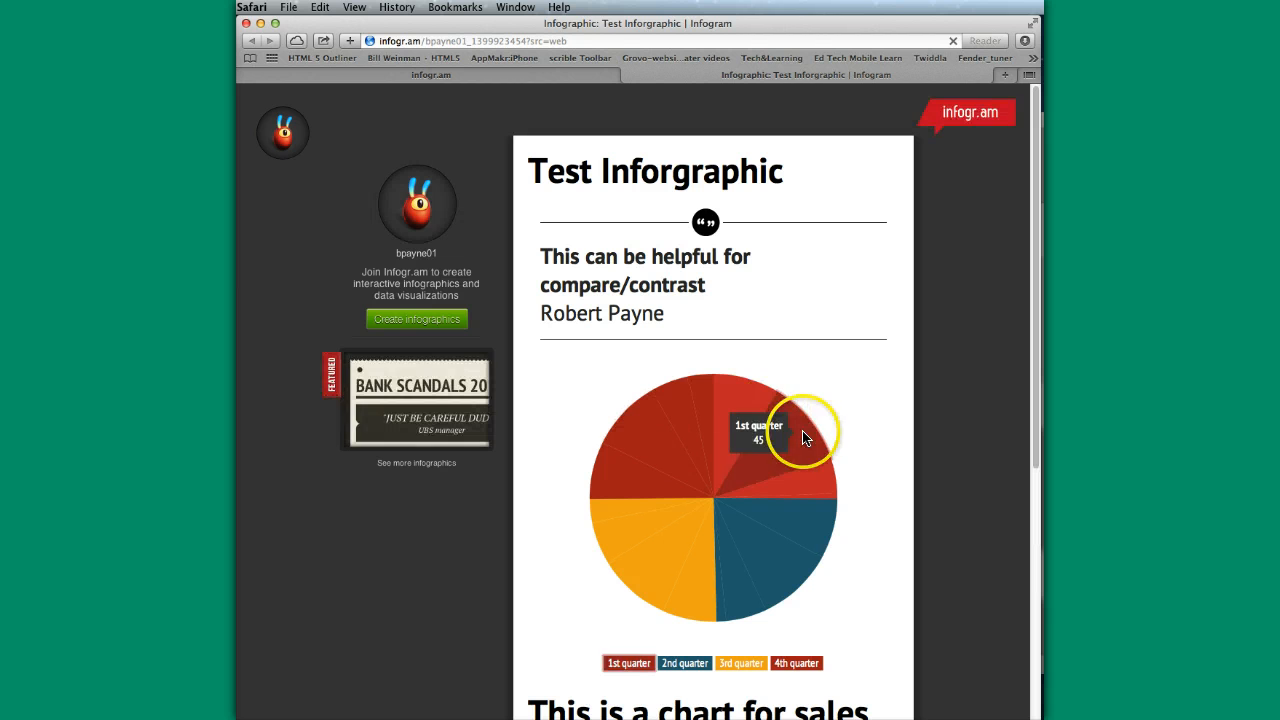
click(588, 40)
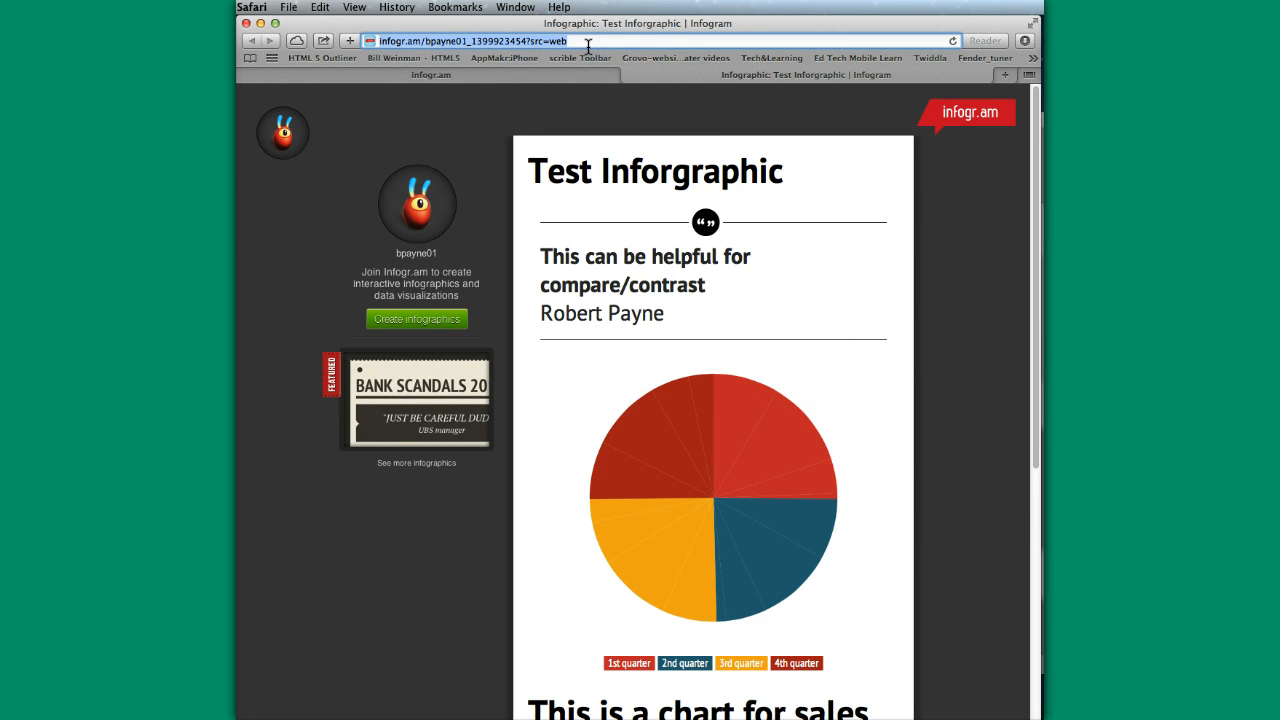